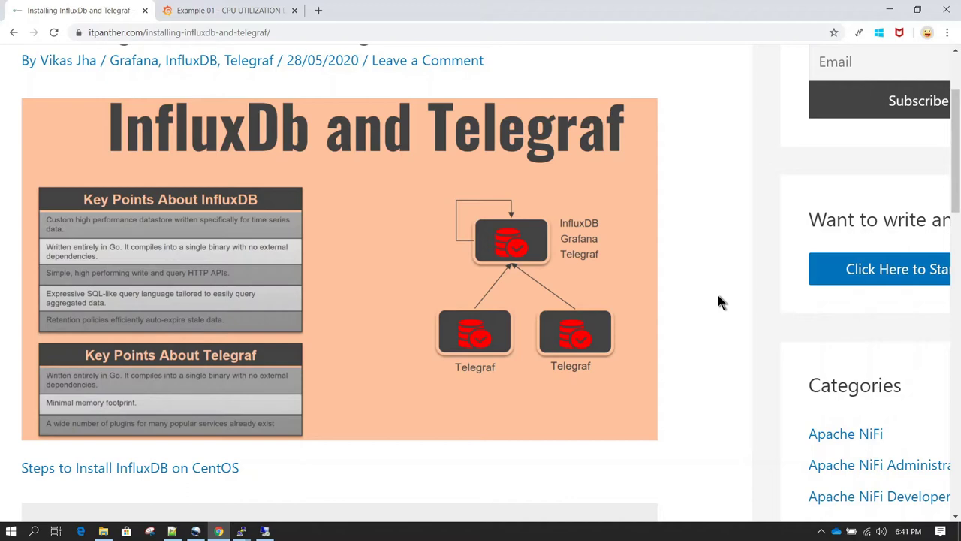
Step: Open the documentation page linked from the article's "Steps to Install InfluxDB on CentOS" heading
scroll(718, 296, "down", 1)
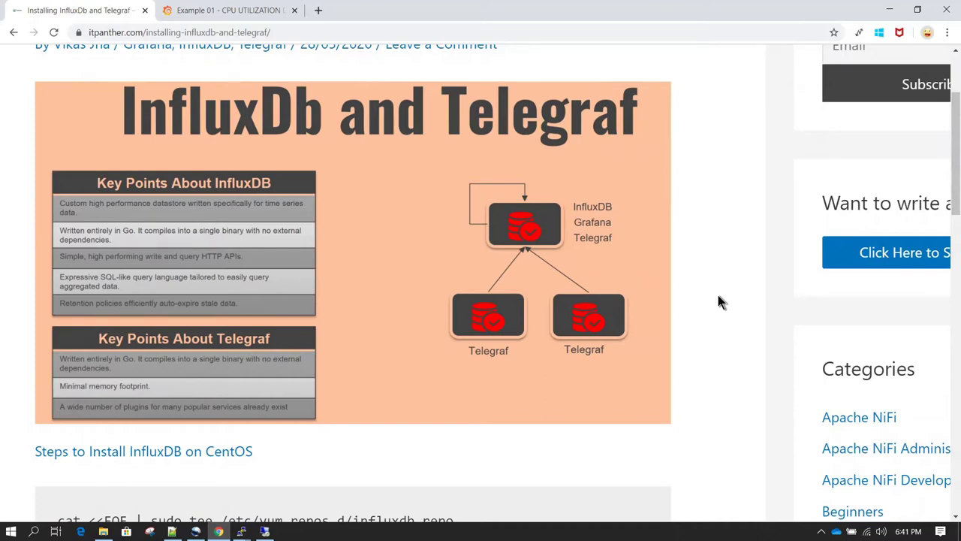
scroll(719, 300, "down", 1)
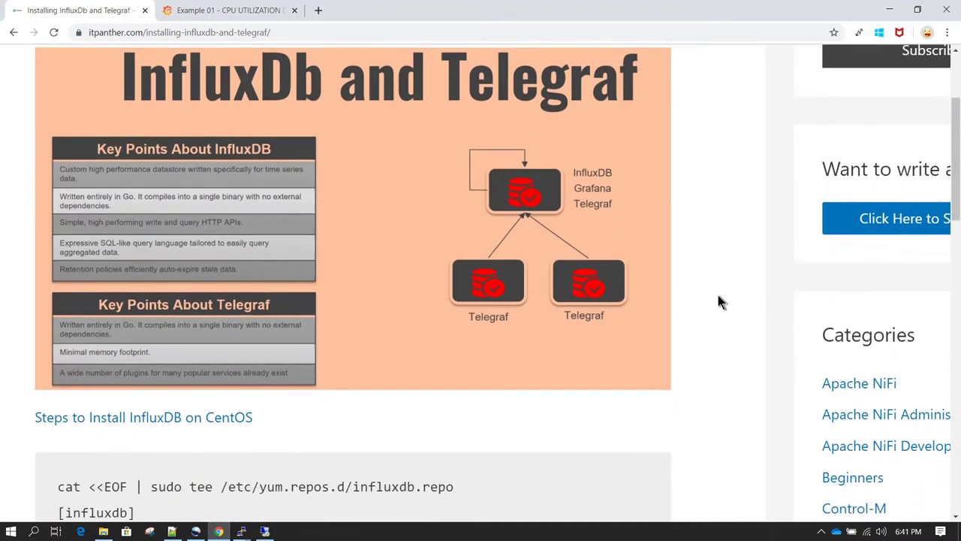
scroll(718, 302, "down", 2)
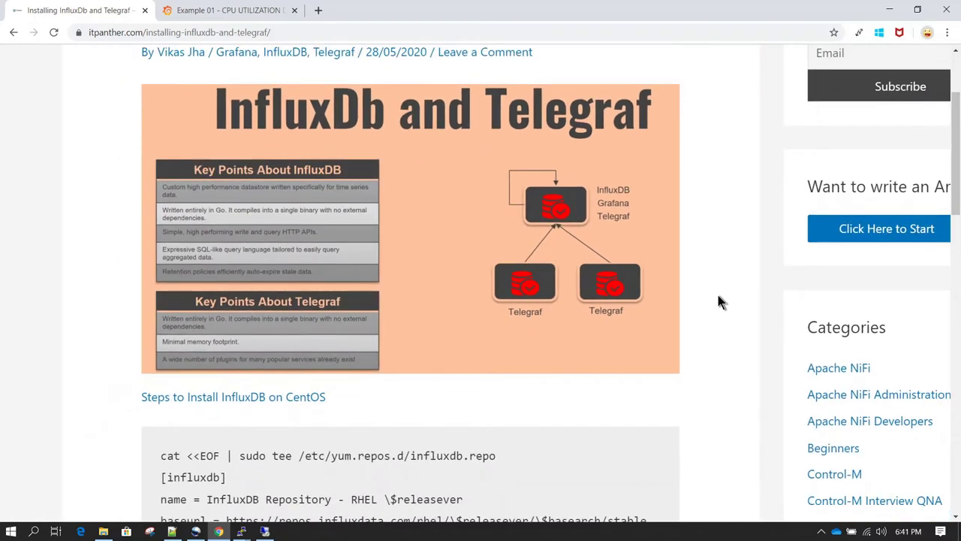
scroll(719, 297, "down", 1)
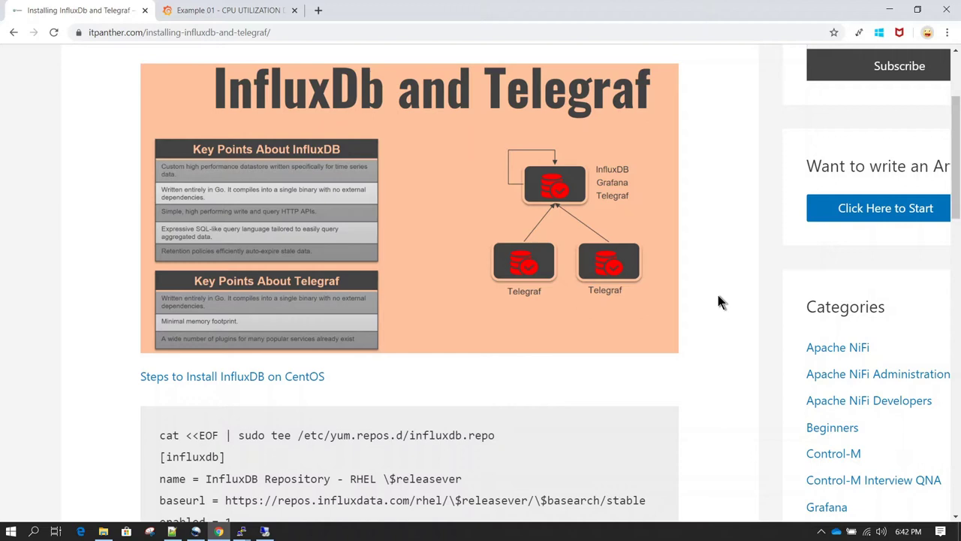
scroll(718, 295, "down", 1)
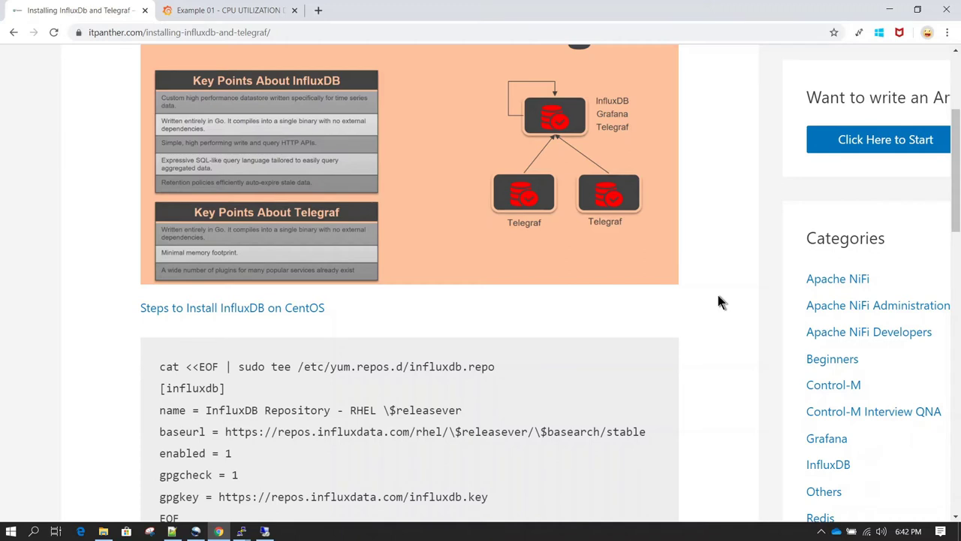
scroll(718, 296, "down", 2)
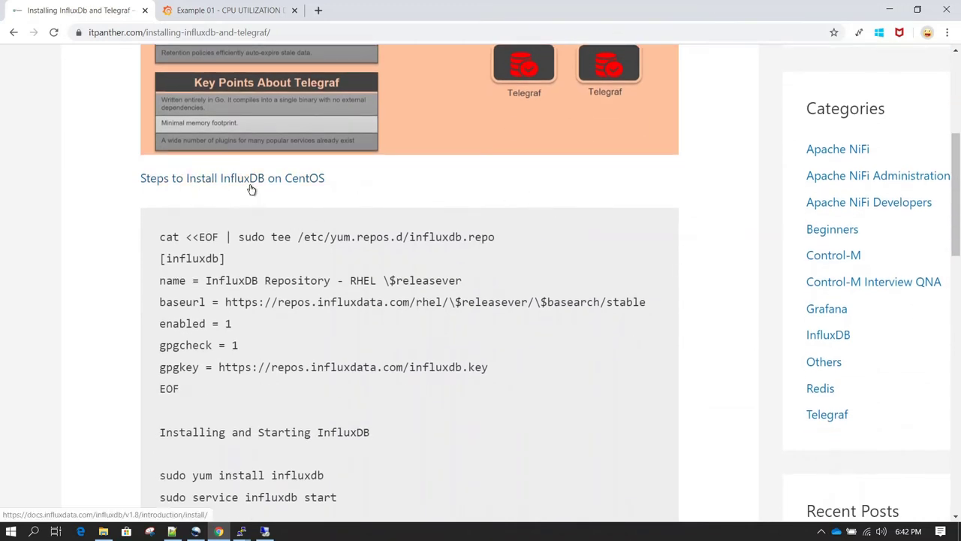
left_click(255, 182)
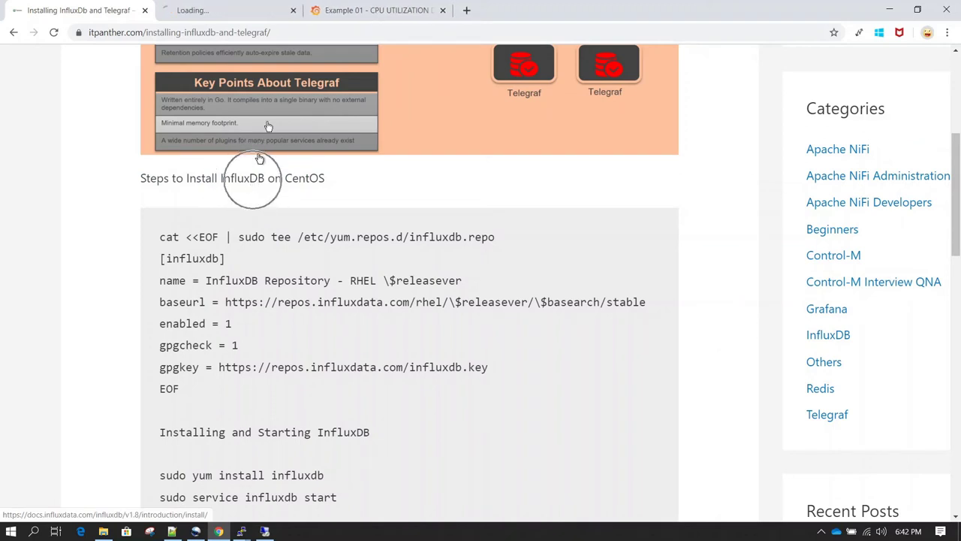
left_click(243, 7)
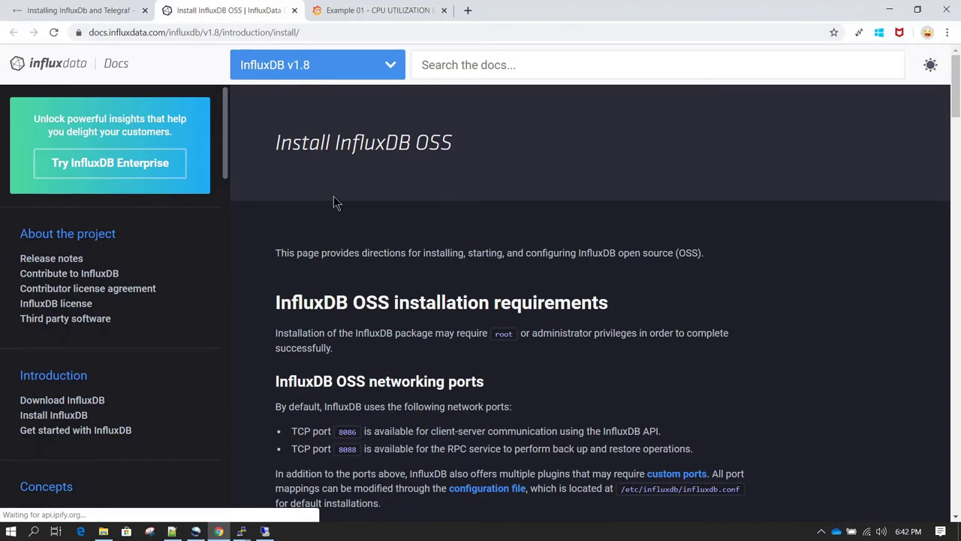
Step: Show the Red Hat & CentOS instructions for installing InfluxDB OSS in the documentation
scroll(735, 297, "down", 6)
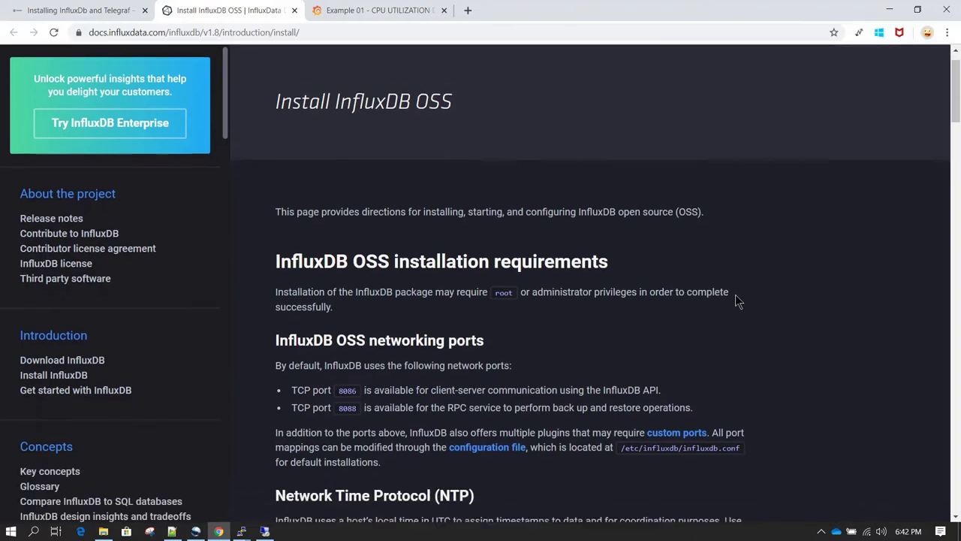
scroll(735, 294, "down", 1)
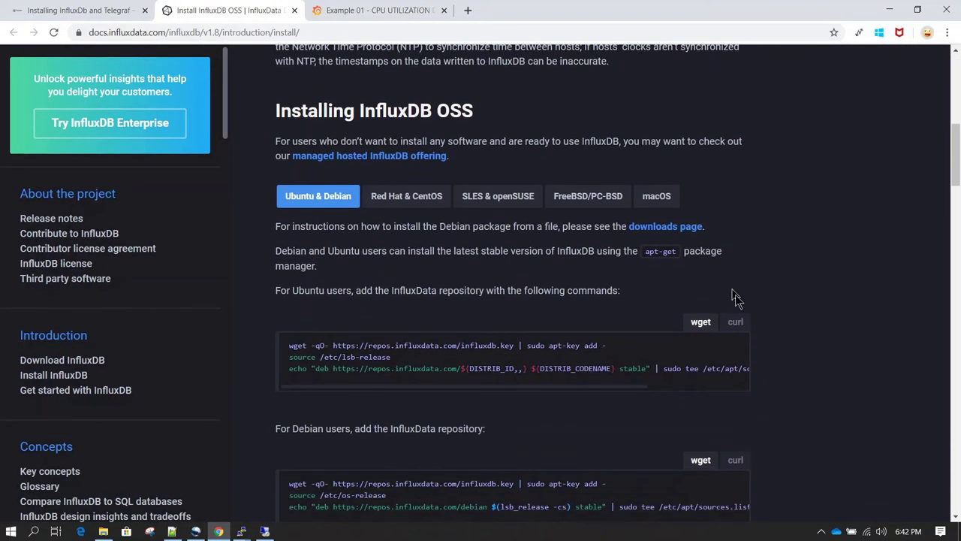
scroll(414, 240, "up", 7)
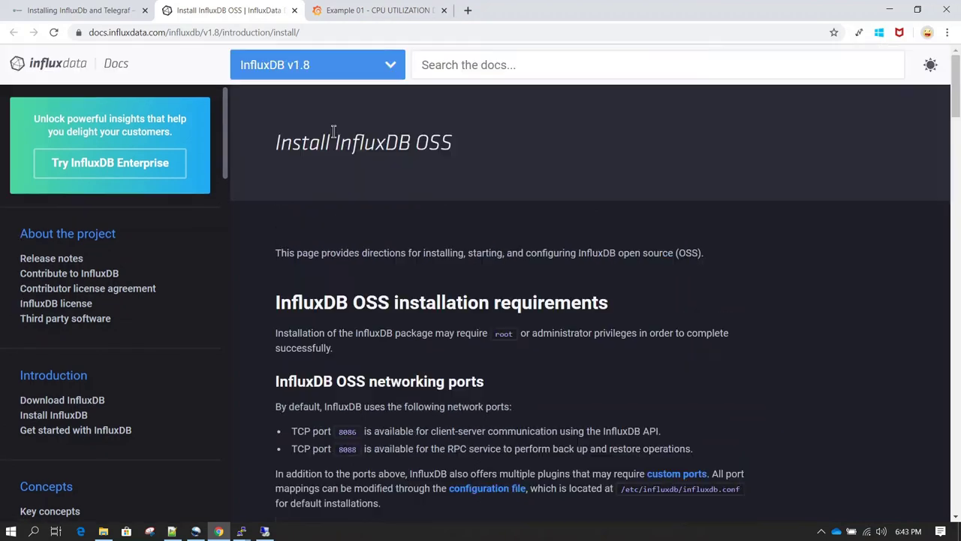
scroll(575, 167, "down", 2)
scroll(575, 167, "down", 4)
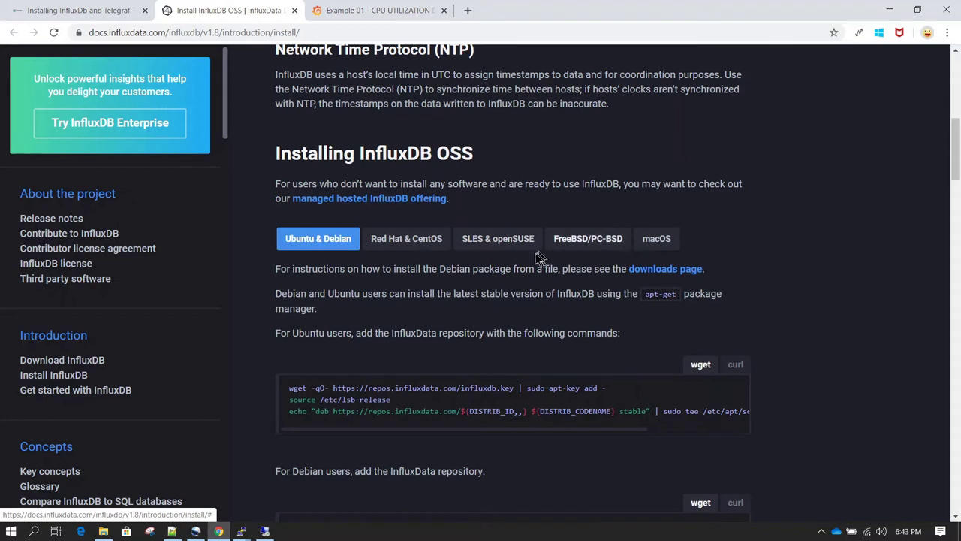
left_click(408, 240)
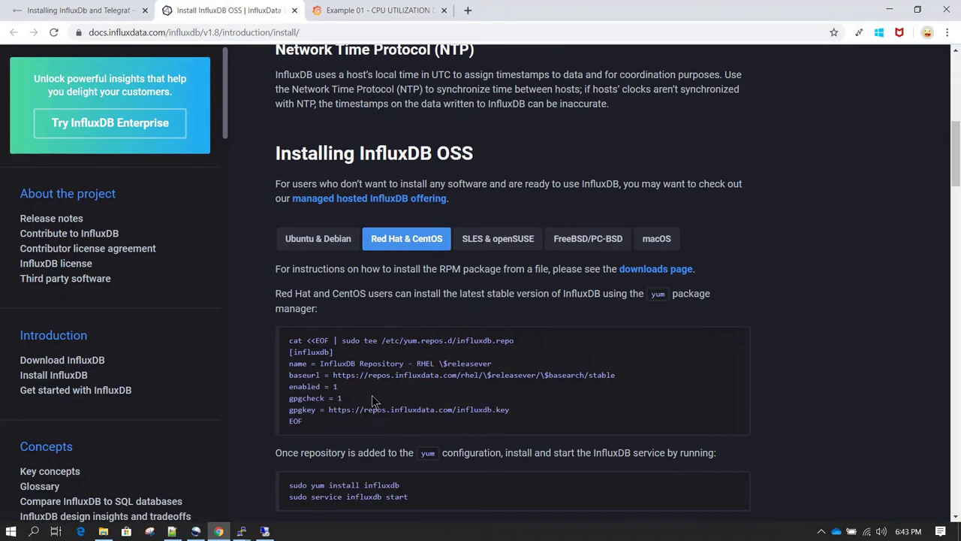
scroll(374, 402, "down", 1)
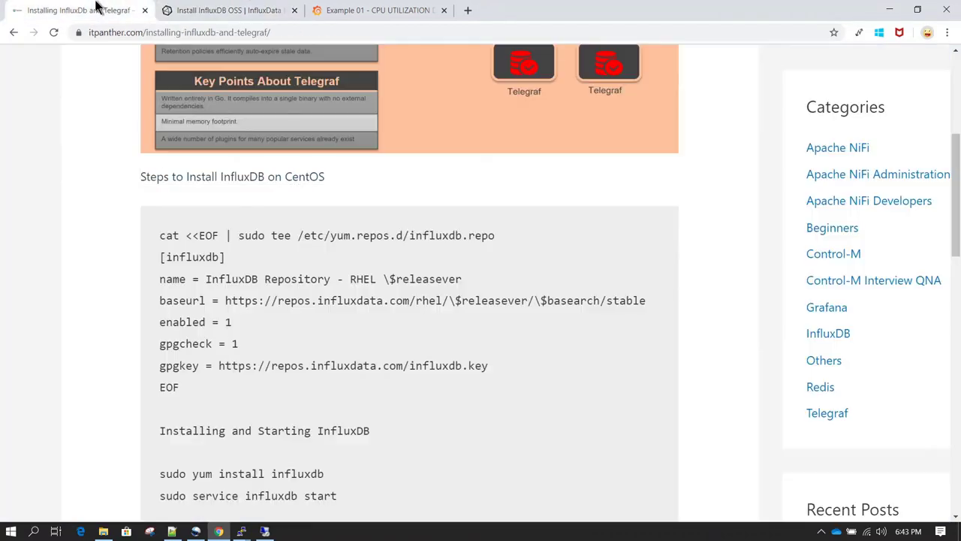
Step: Return to the itpanther article and examine its InfluxDB install commands and the InfluxDB, Grafana and Telegraf architecture diagram
left_click(96, 9)
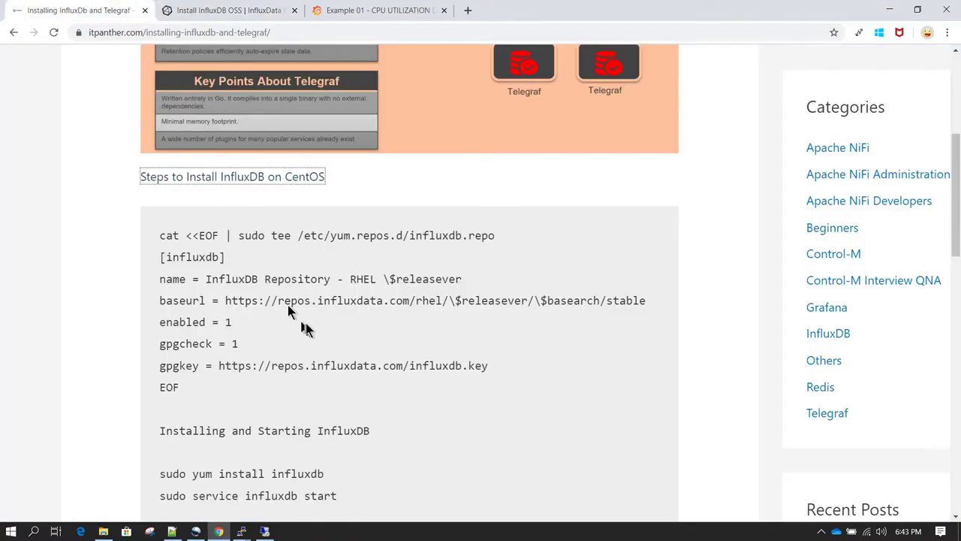
scroll(306, 324, "down", 1)
key("ctrl+minus")
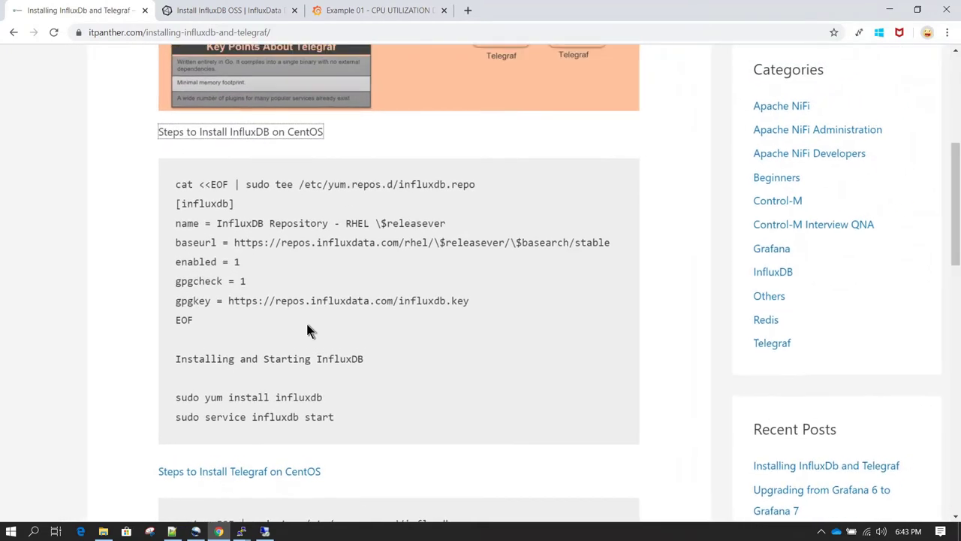
scroll(306, 324, "down", 1)
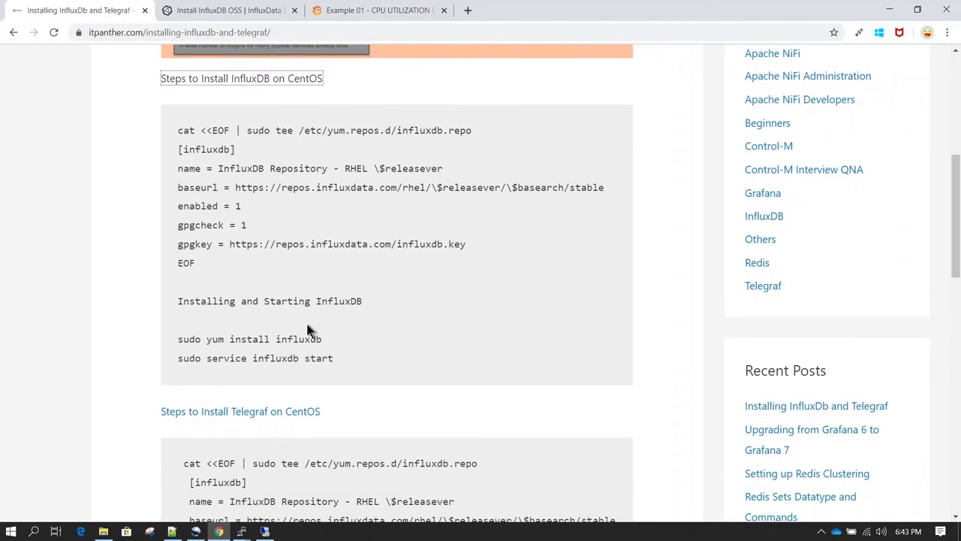
scroll(378, 281, "up", 1)
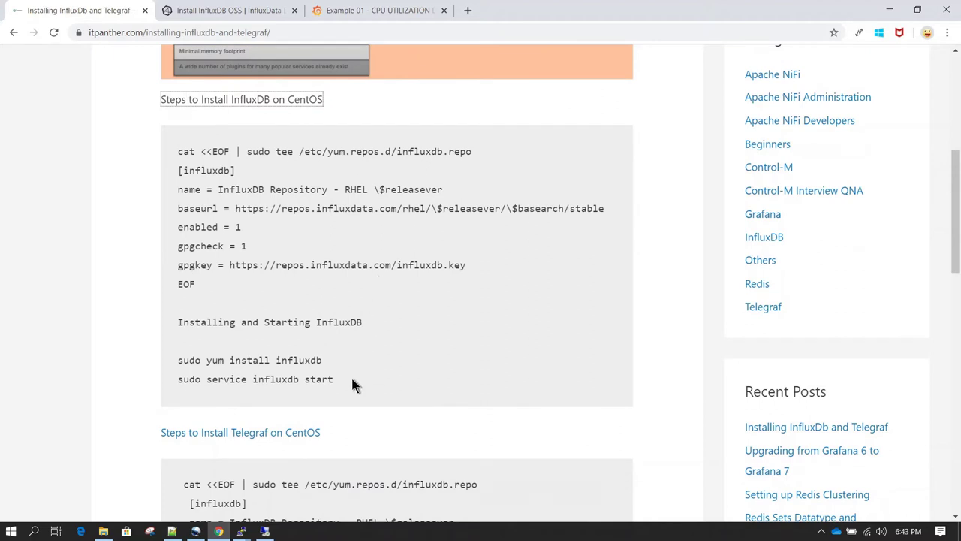
scroll(328, 374, "up", 1)
scroll(554, 255, "up", 3)
scroll(554, 249, "up", 1)
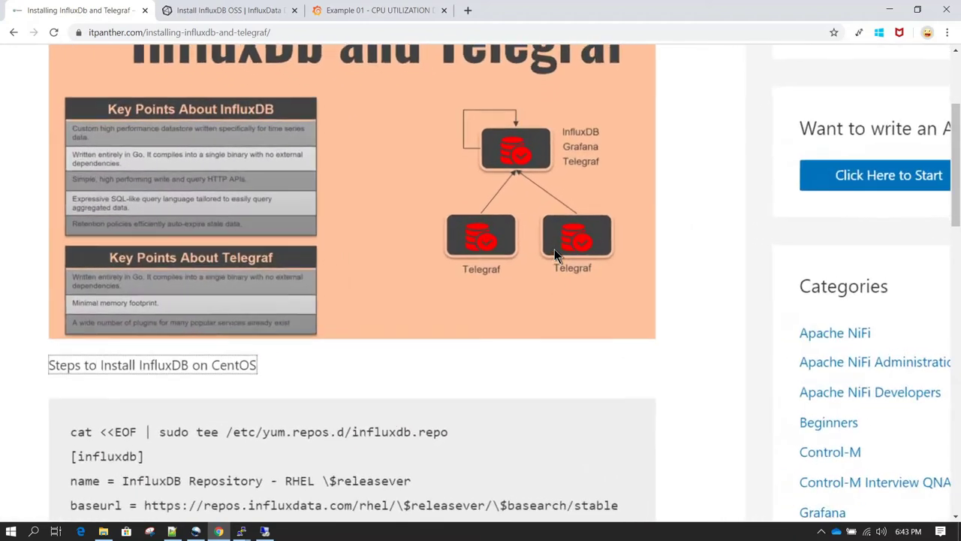
scroll(554, 249, "up", 1)
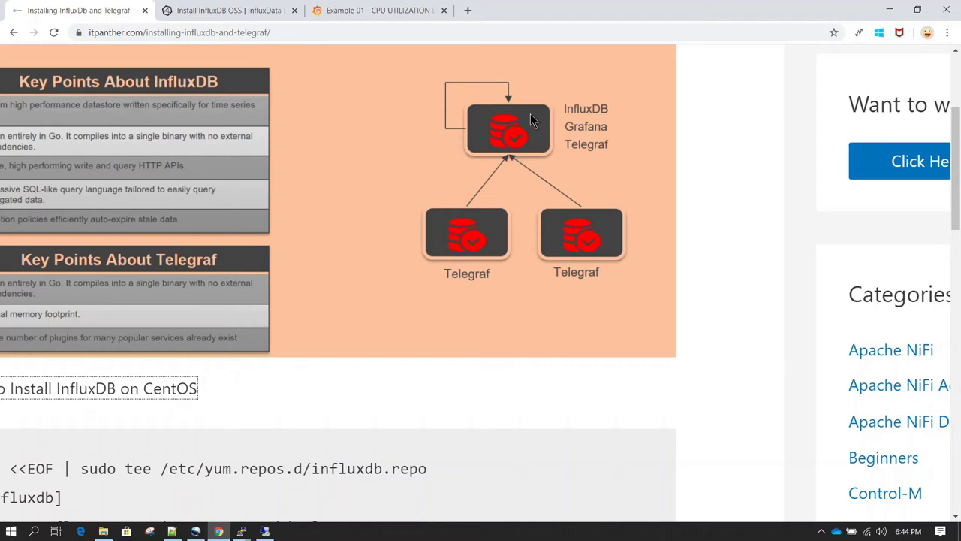
Step: Copy the article's whole CentOS command block for InfluxDB, from the repository definition through the service start command
scroll(530, 121, "down", 5)
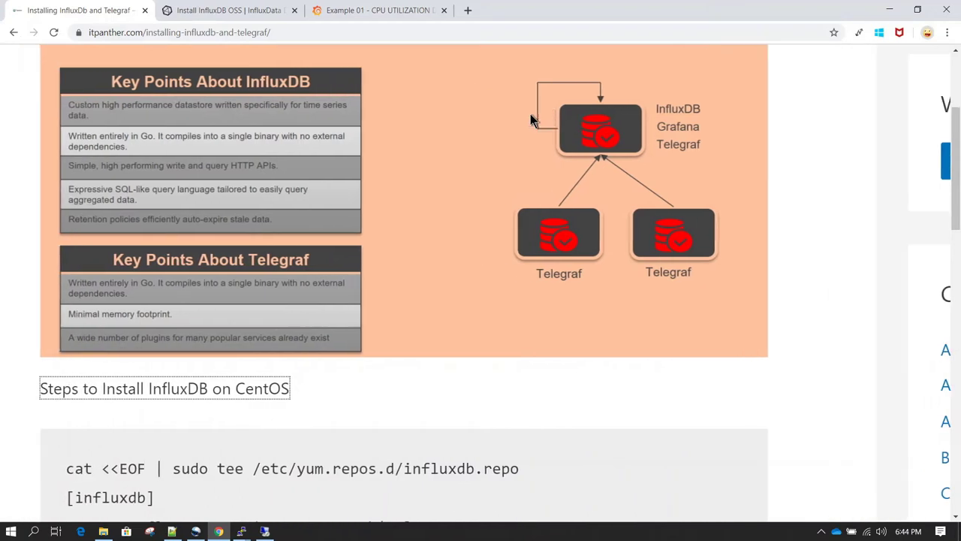
scroll(530, 114, "down", 3)
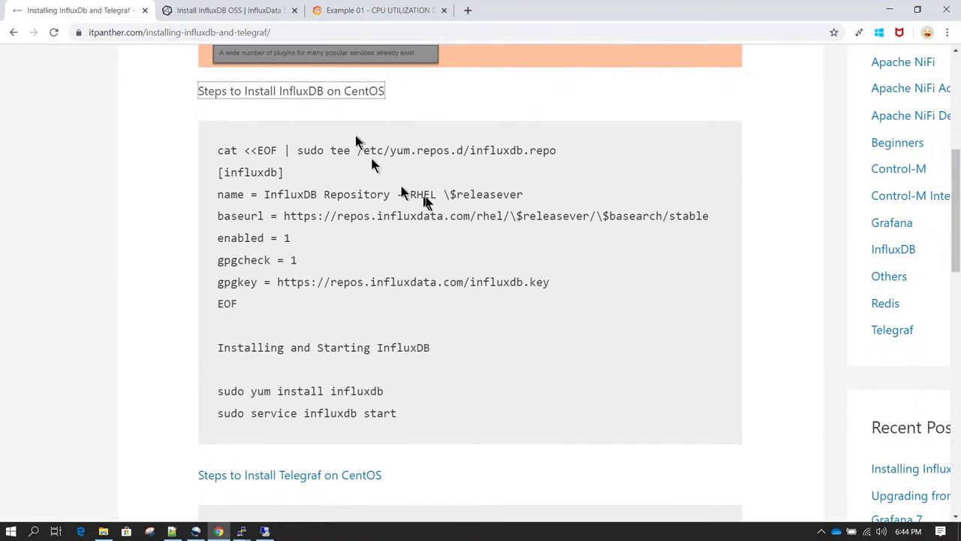
left_click_drag(418, 411, 216, 152)
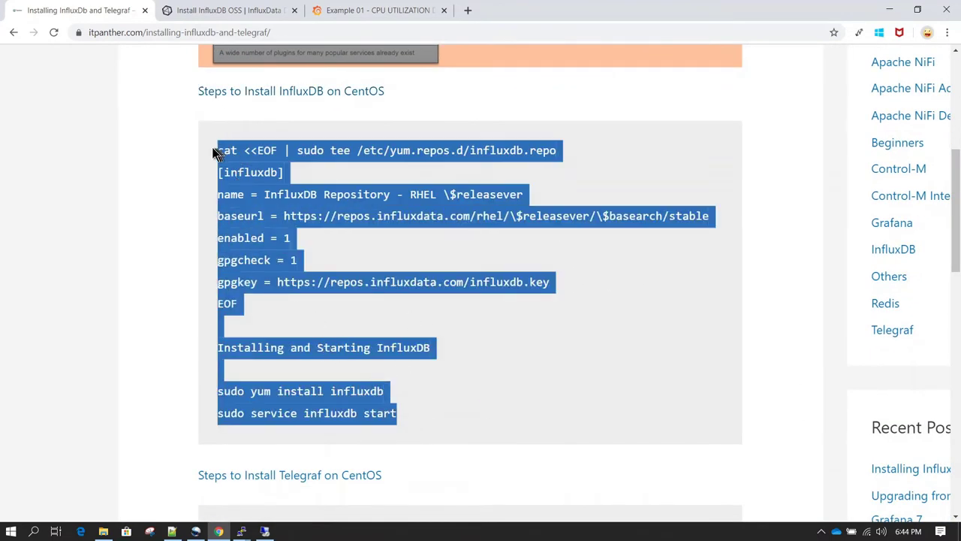
right_click(241, 155)
left_click(263, 163)
Step: Switch to the itpanther02 PuTTY terminal, clear the screen and query the host's IP address with hostname -i
mouse_move(243, 530)
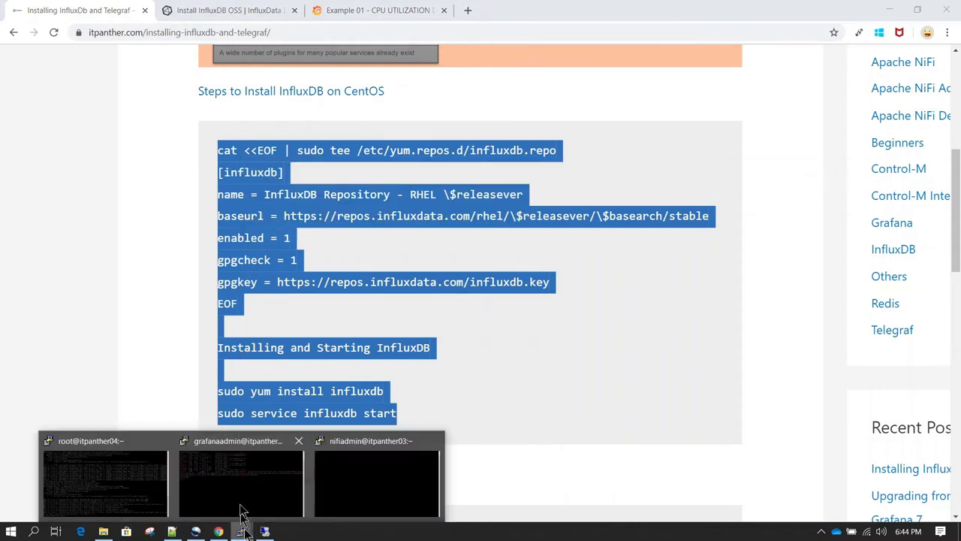
left_click(289, 481)
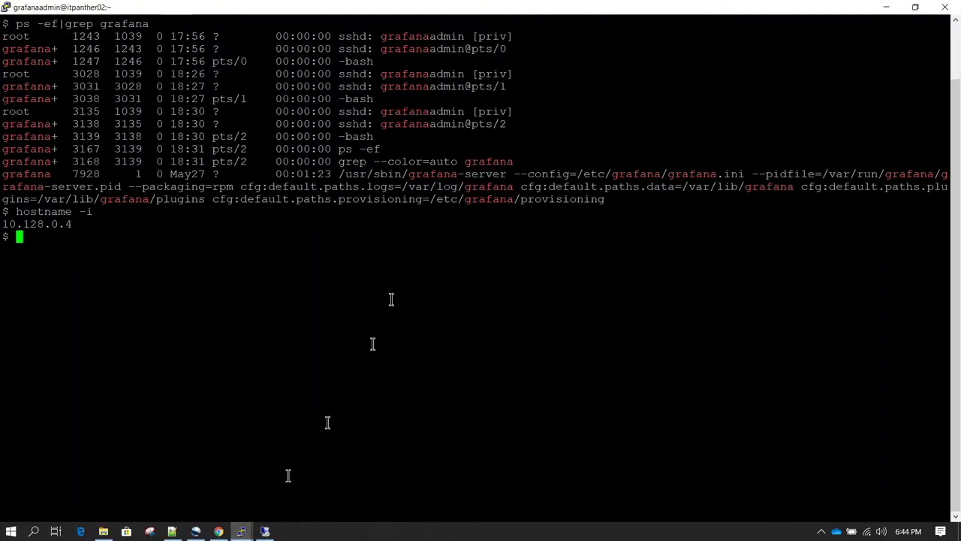
type("clear")
key("Return")
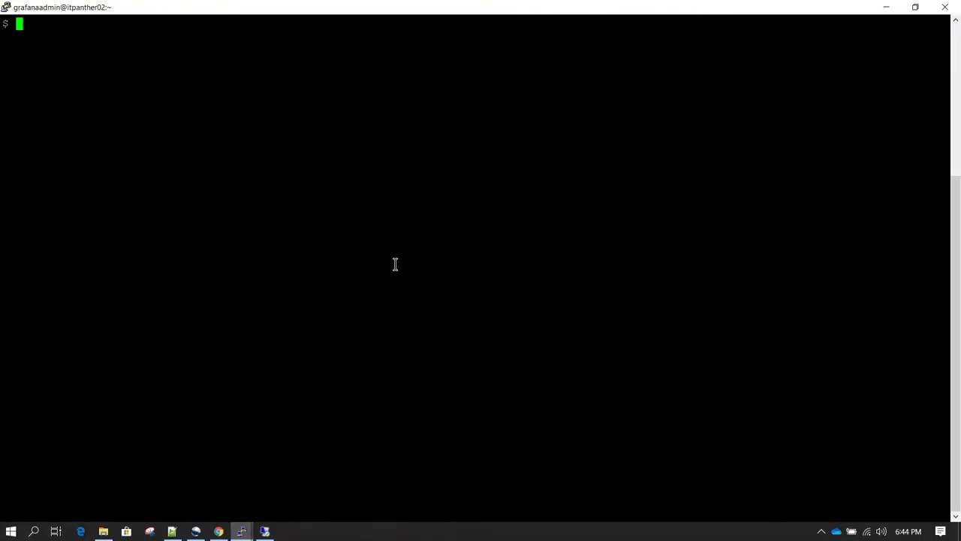
type("hostname -i")
key("Return")
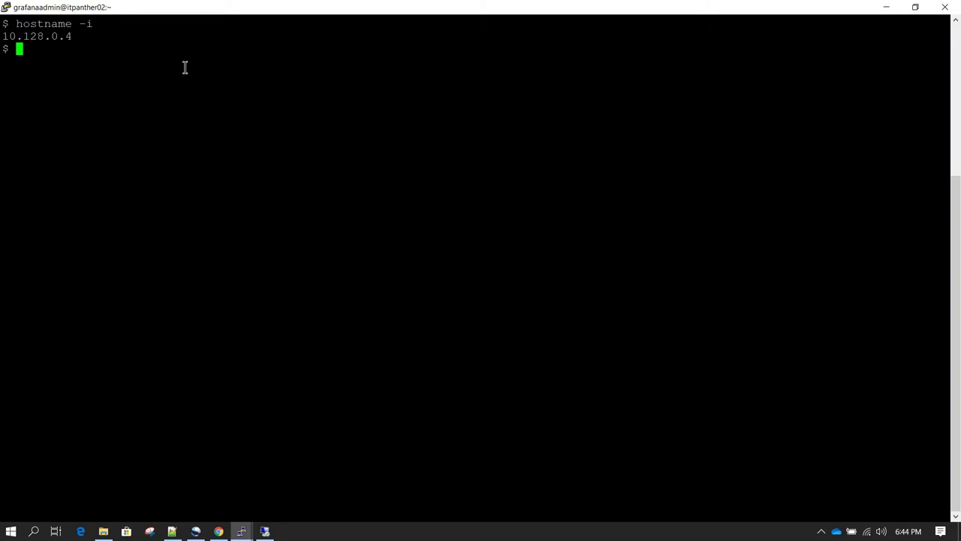
Step: Enter the vi command for the script /tmp/influx.sh, and copy the article's InfluxDB command block again from Chrome
type("vi /tmp/")
left_click(219, 531)
right_click(239, 236)
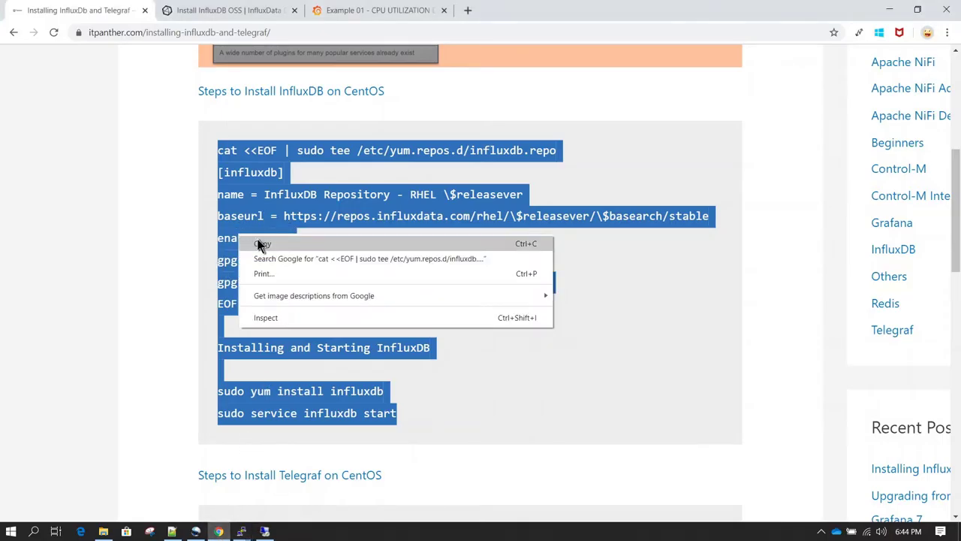
left_click(259, 244)
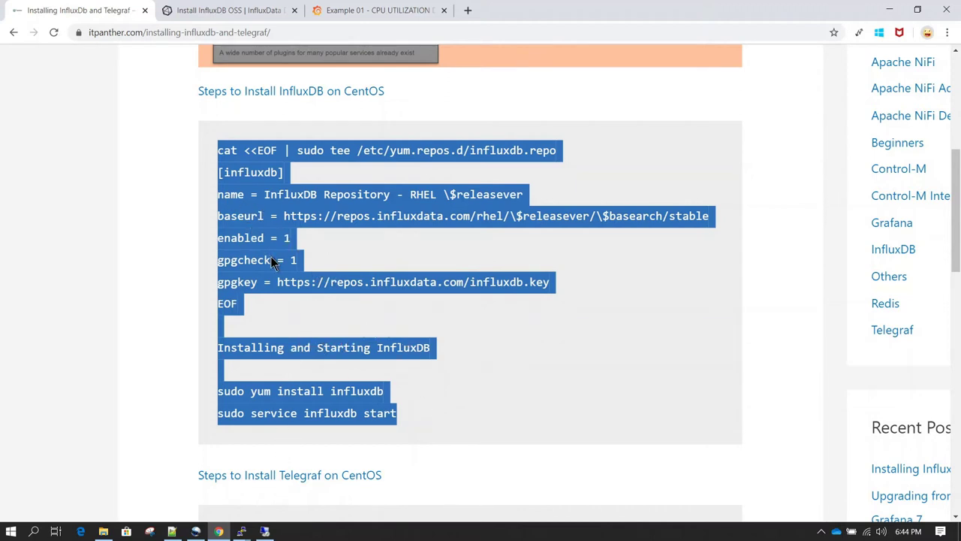
Step: Go through the article's InfluxDB repository definition, yum install command and service start command one by one
left_click(302, 328)
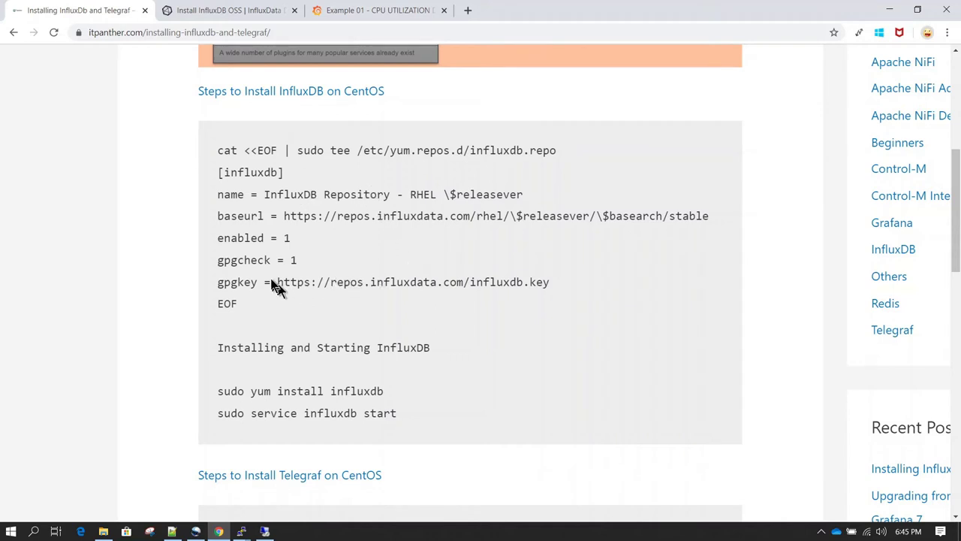
left_click_drag(258, 305, 220, 154)
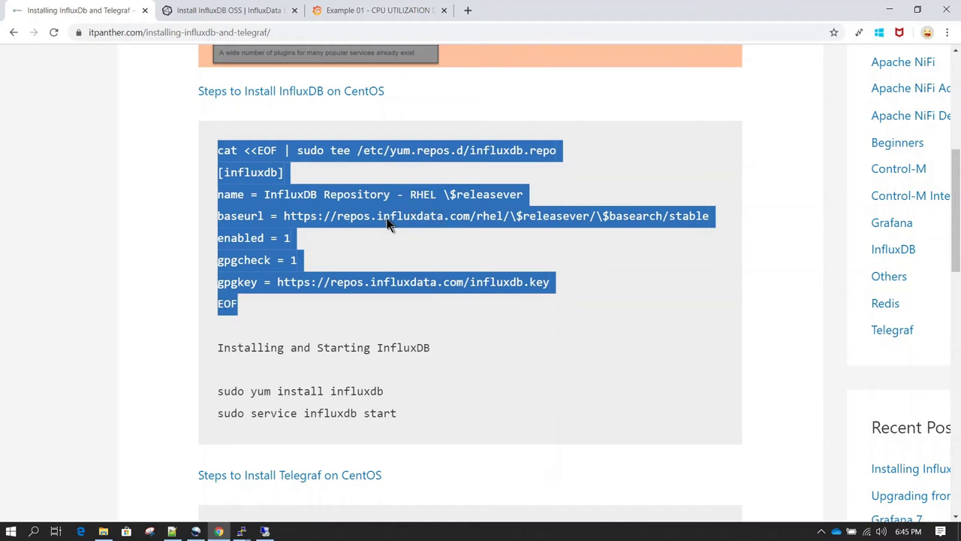
scroll(436, 289, "down", 1)
left_click_drag(220, 326, 391, 320)
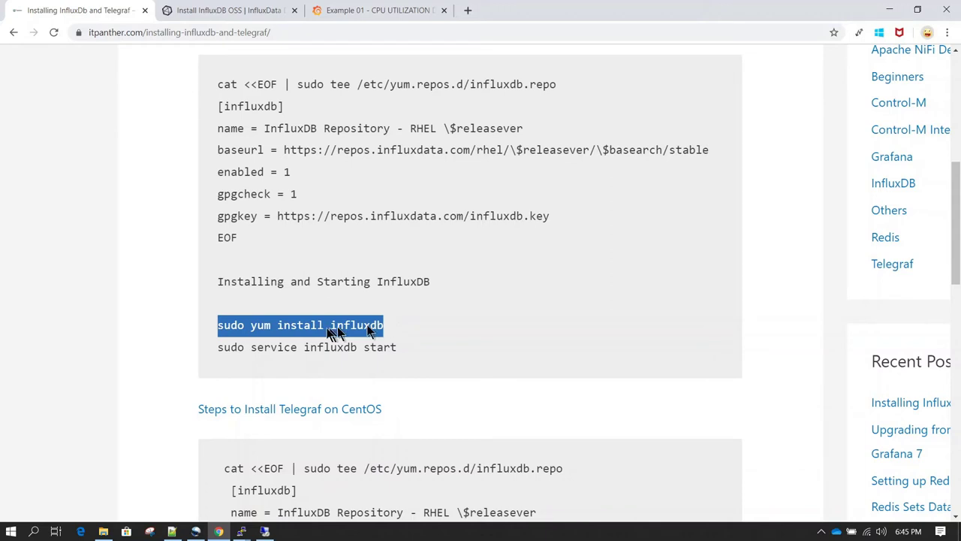
left_click_drag(218, 347, 381, 345)
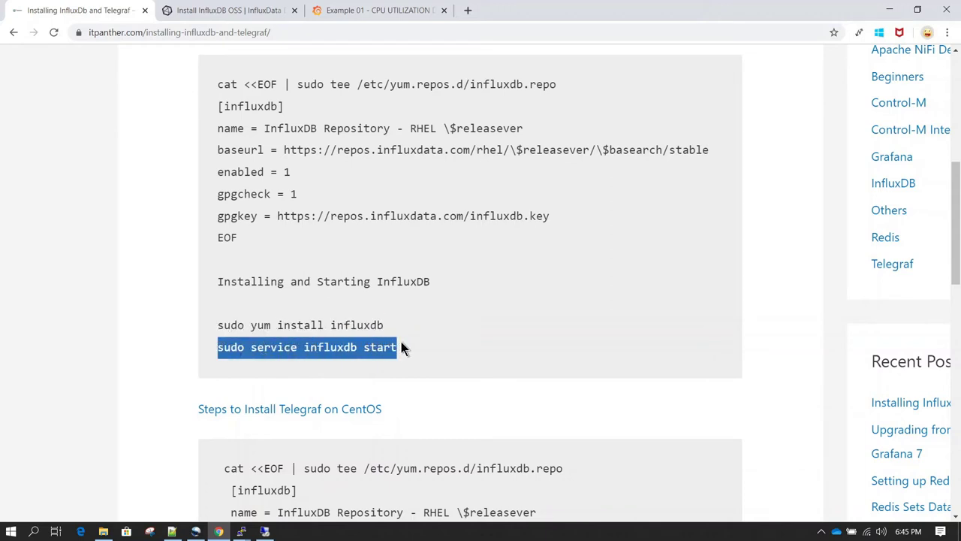
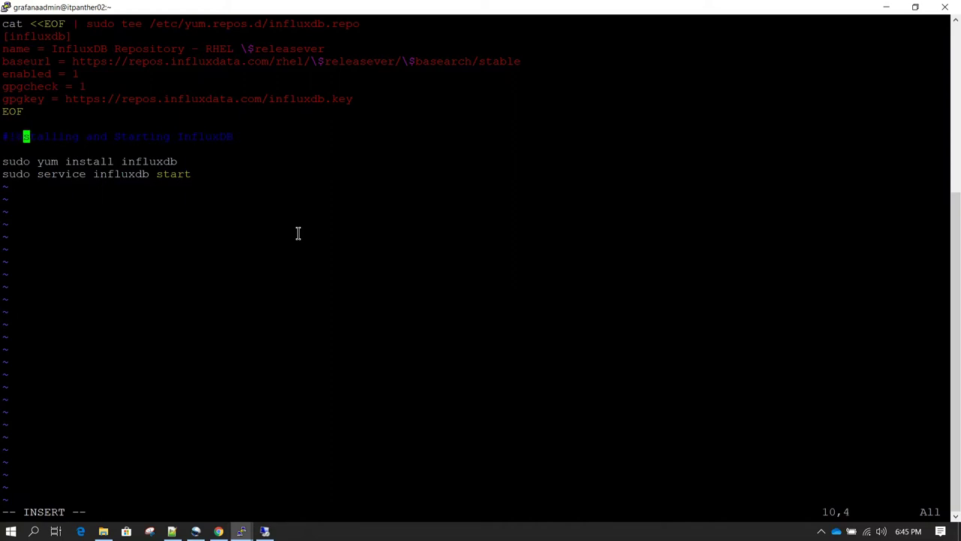
Step: Look over the pasted InfluxDB commands in the vi script /tmp/influx.sh, and save and close the file
key("Left")
key("Left")
key("Left")
key("Left")
key("Down")
key("Down")
key("Up")
key("Up")
key("Up")
key("Up")
key("Escape")
type(":wq")
key("Return")
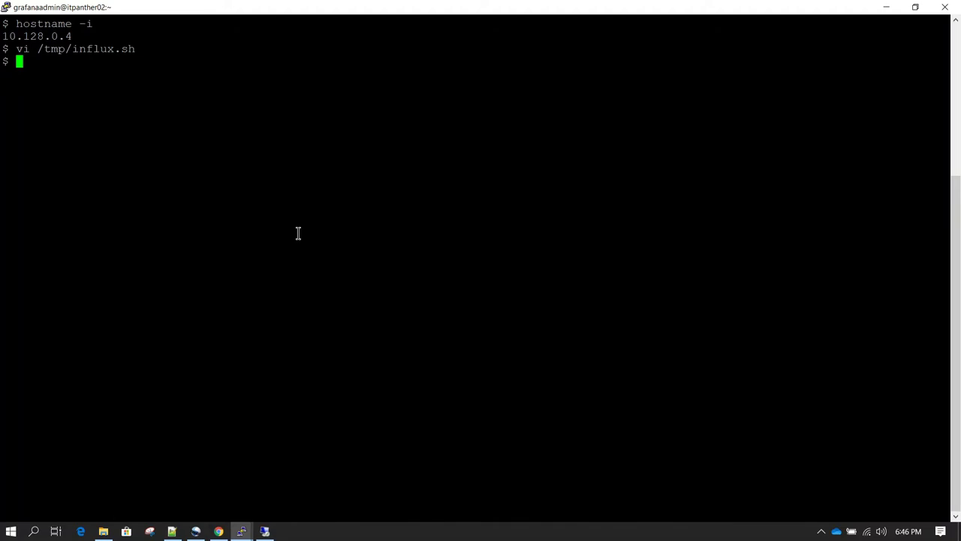
Step: Switch to a root shell with sudo su - and make /tmp/influx.sh executable with chmod 755
type("sudo su -")
key("Return")
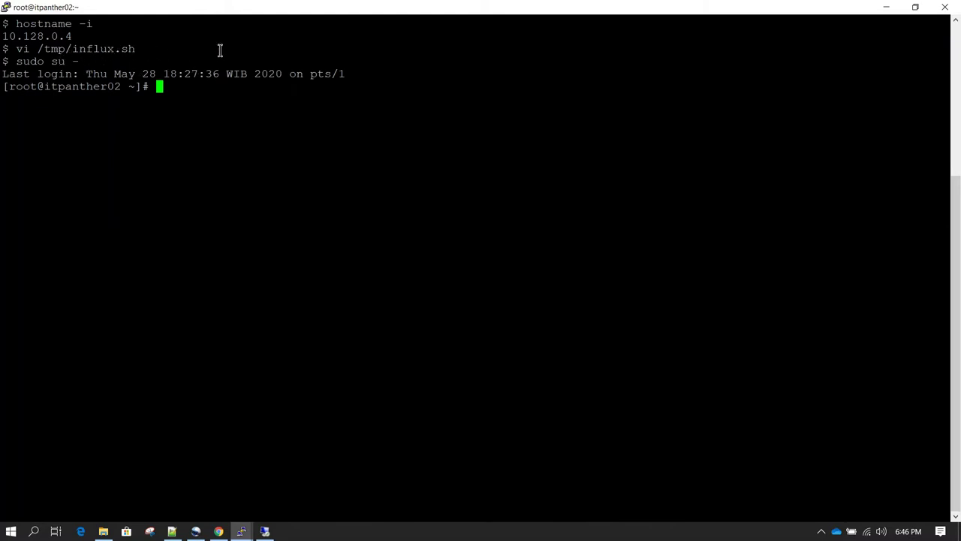
type("chmod 7")
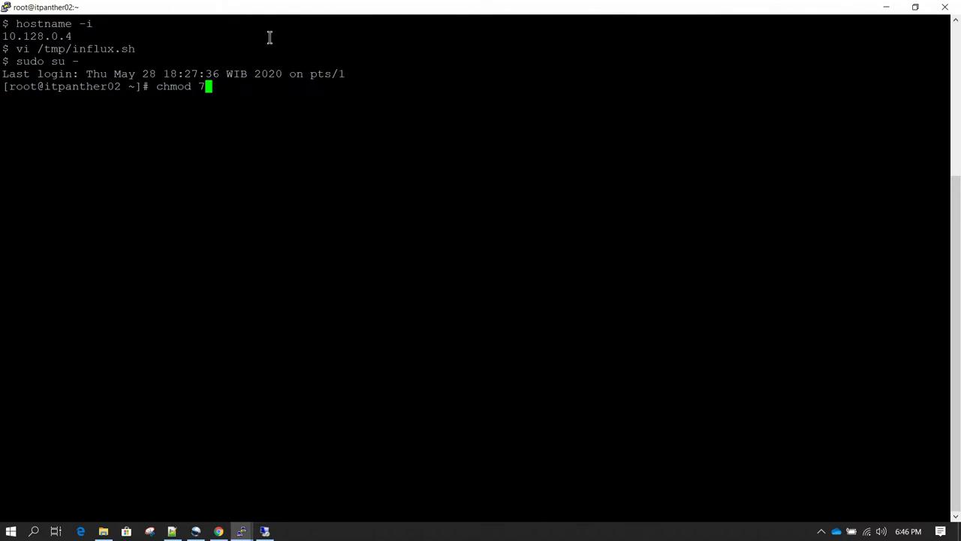
type("55")
double_click(89, 47)
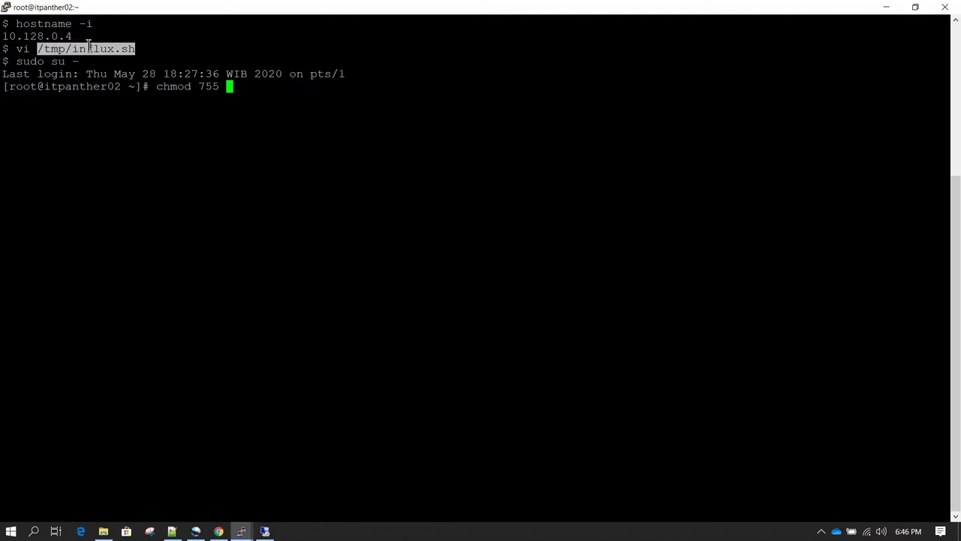
right_click(89, 45)
key("Return")
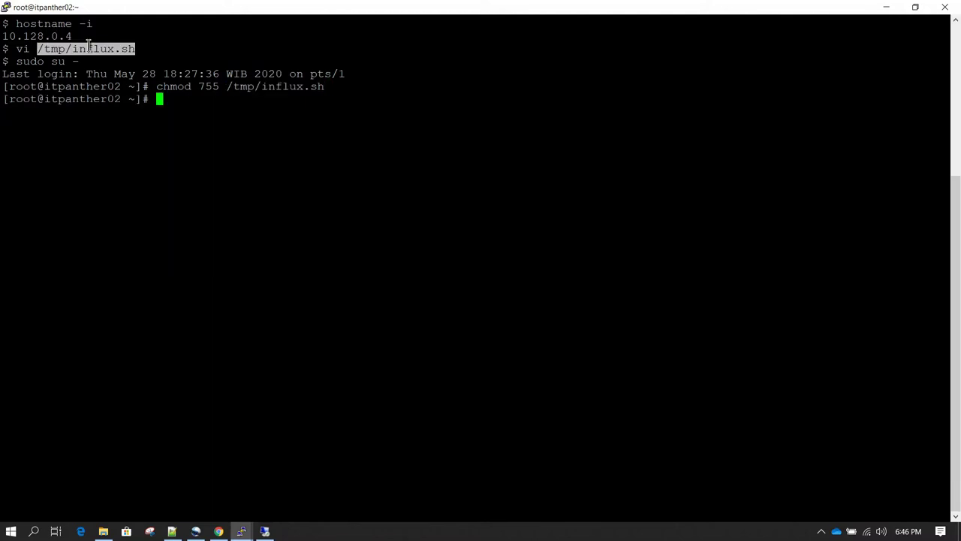
Step: Run the InfluxDB installation script with sudo sh /tmp/influx.sh
type("sudo sh")
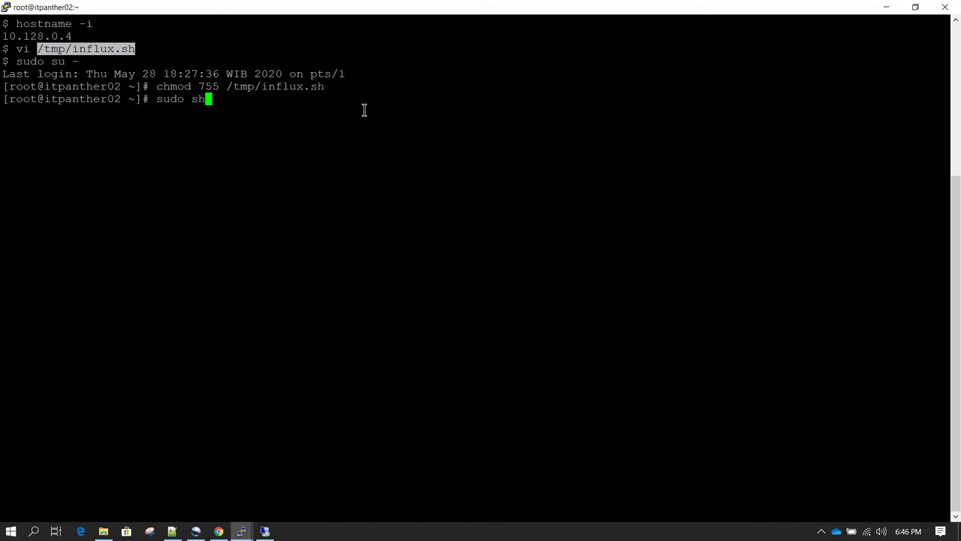
type("/tmp/influx.sh")
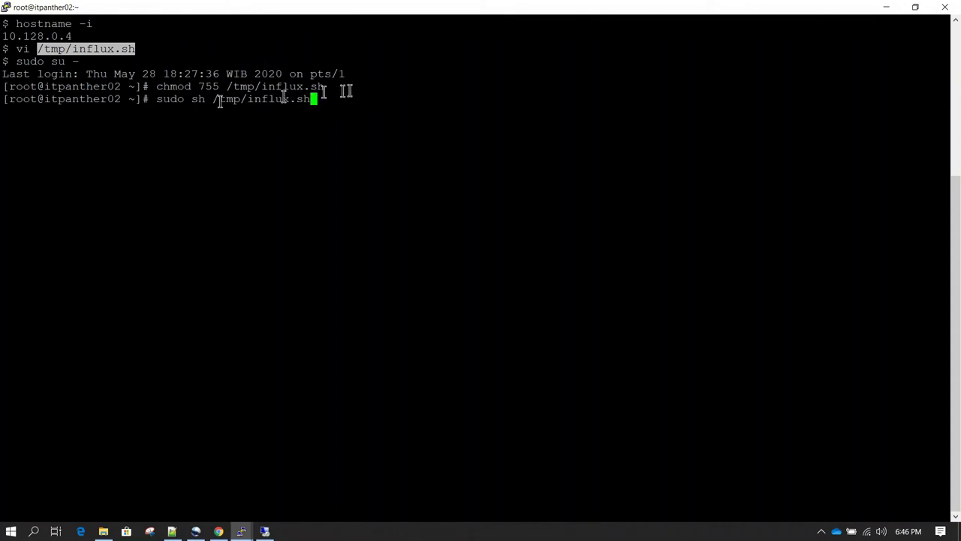
key("Return")
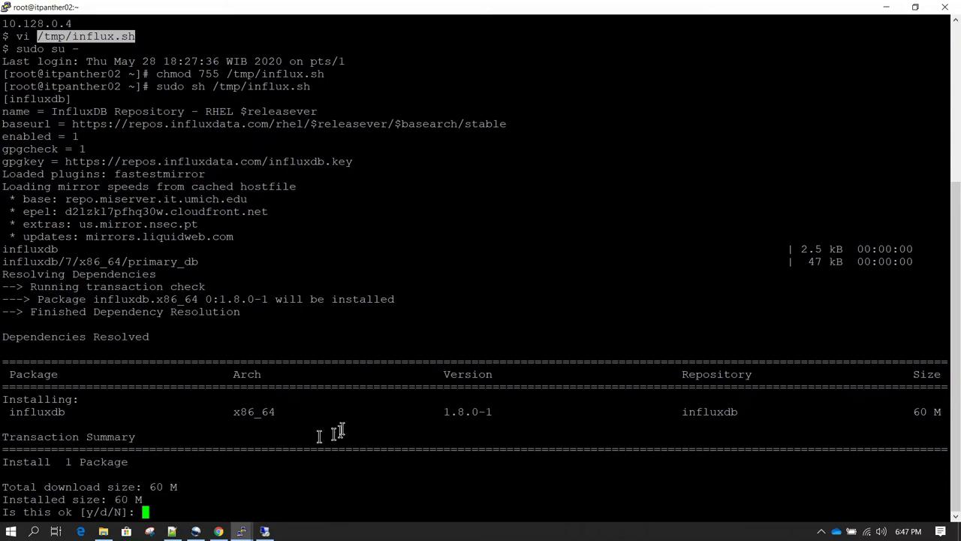
Step: Review the article's sudo yum install influxdb command in Chrome and return to the itpanther02 PuTTY terminal
left_click(219, 531)
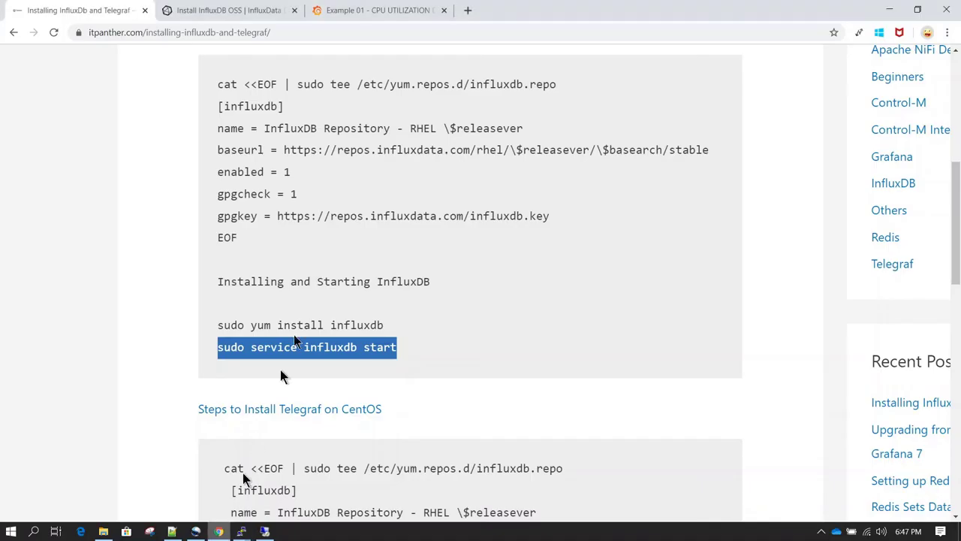
left_click(306, 248)
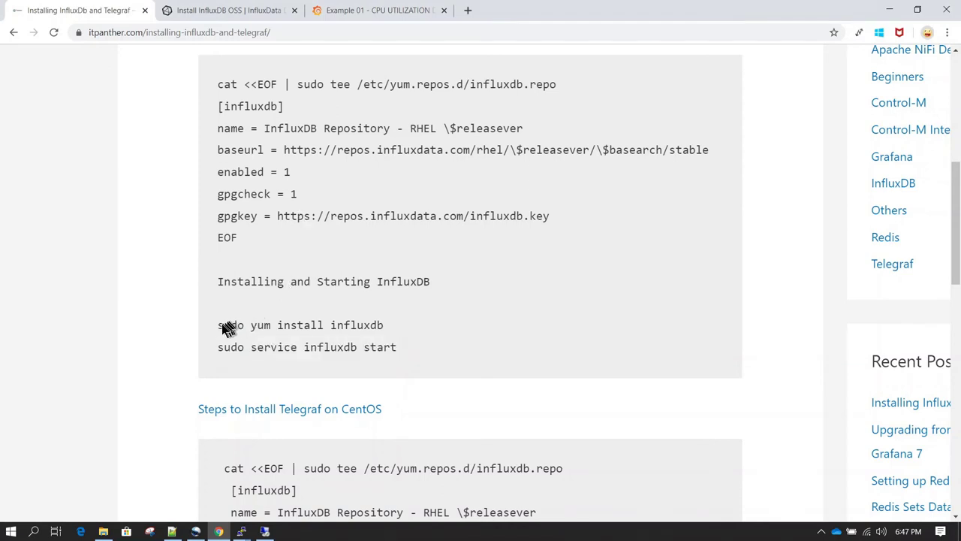
left_click_drag(218, 325, 323, 323)
left_click(292, 327)
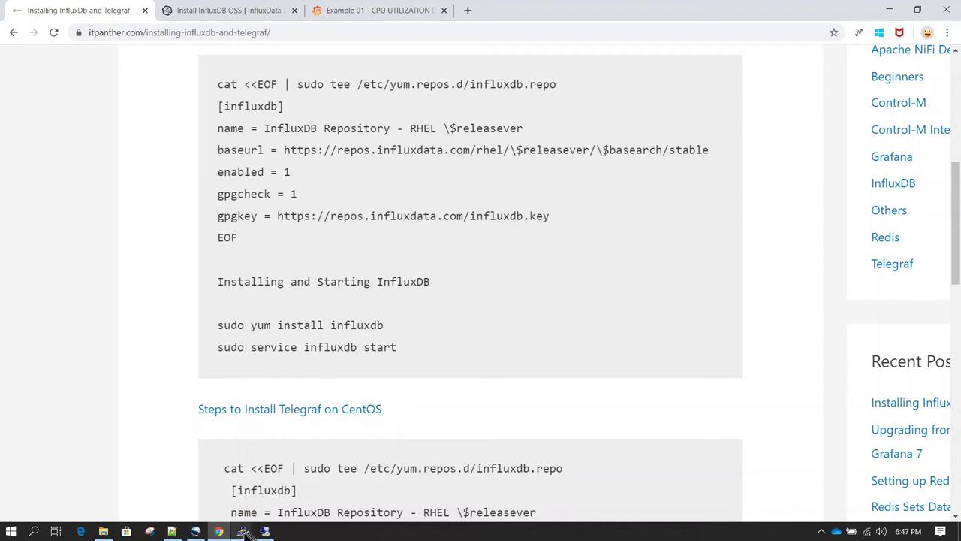
mouse_move(242, 531)
left_click(271, 479)
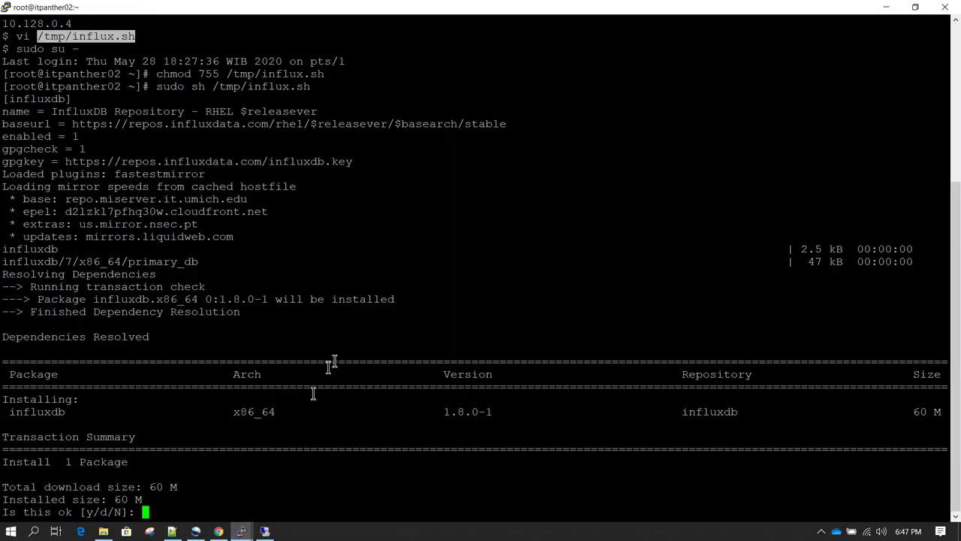
Step: Accept the influxdb package installation and the GPG key import by answering y to both
type("y")
key("Return")
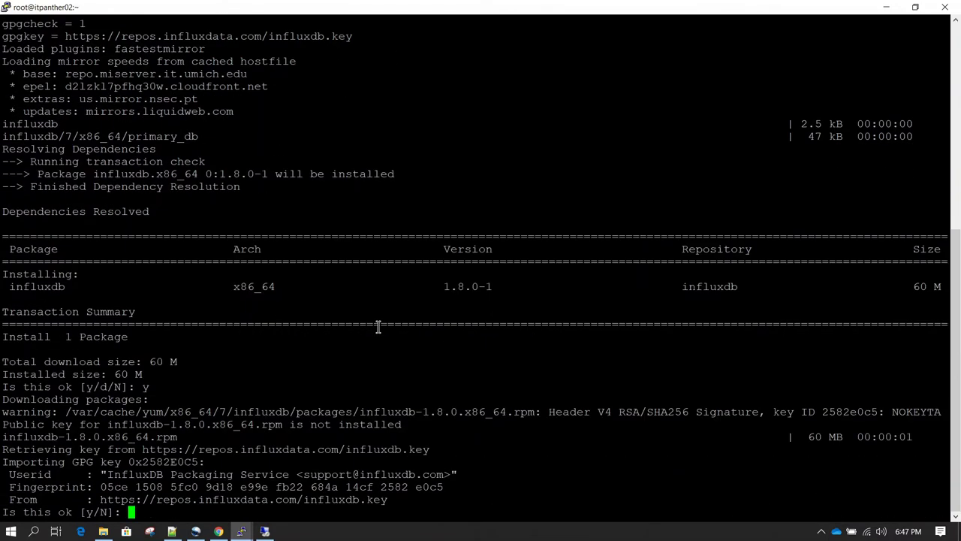
type("y")
key("Return")
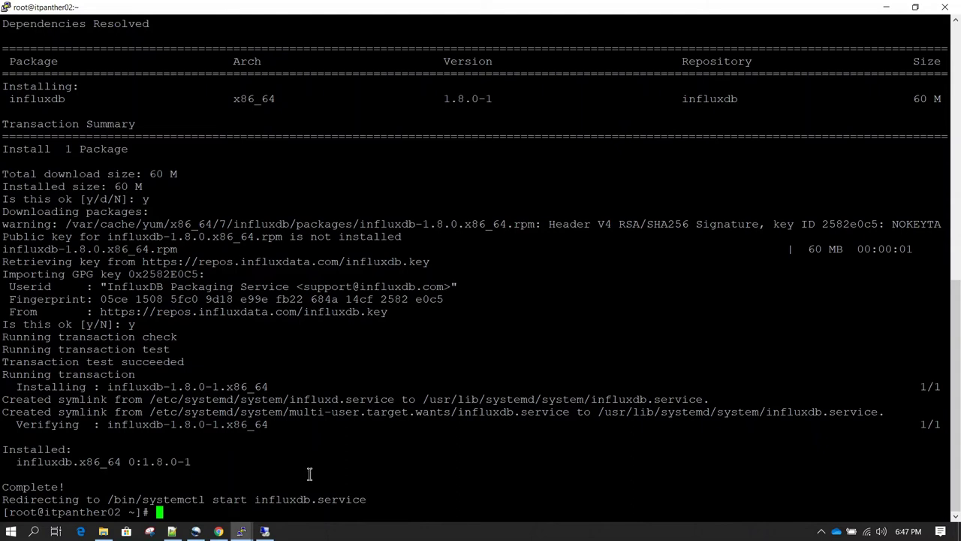
Step: Check the InfluxDB service with systemctl status influxdb.service
type("systemctl status influx")
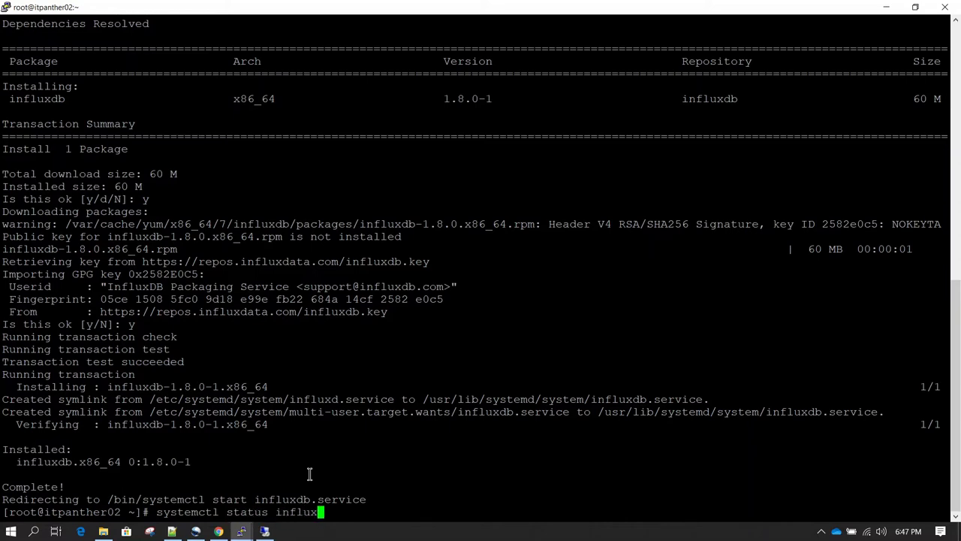
type("db.service")
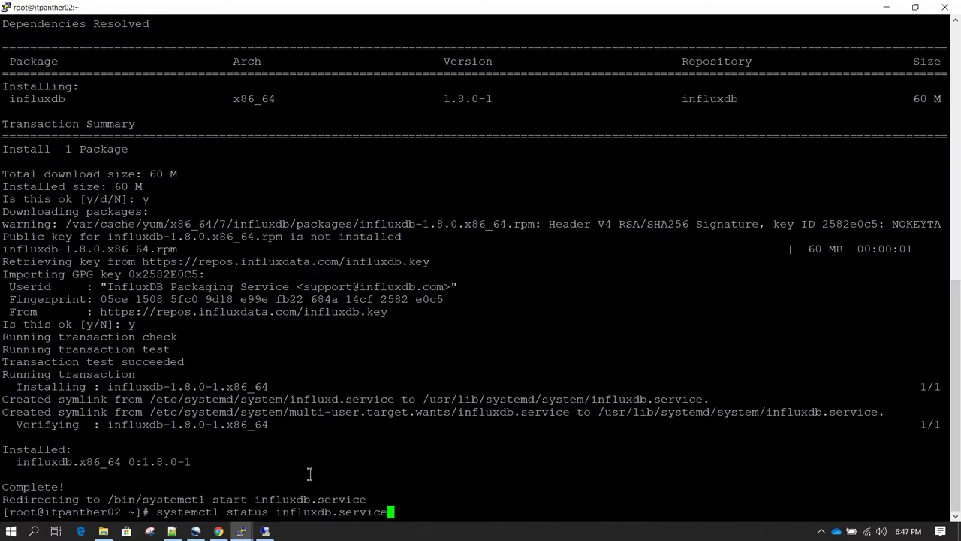
key("Return")
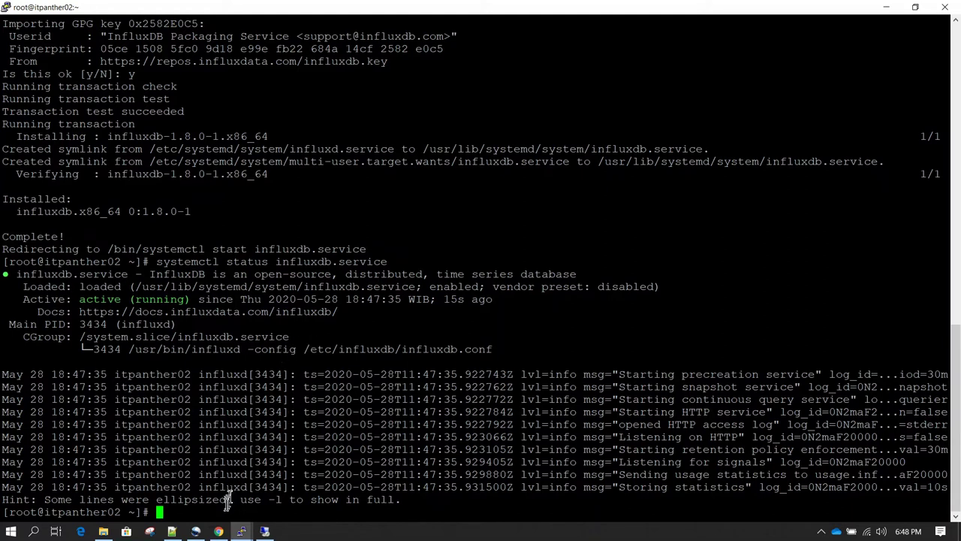
Step: Switch to Chrome and copy the article's whole Telegraf command block, from cat <<EOF to sudo service telegraf start
left_click(219, 531)
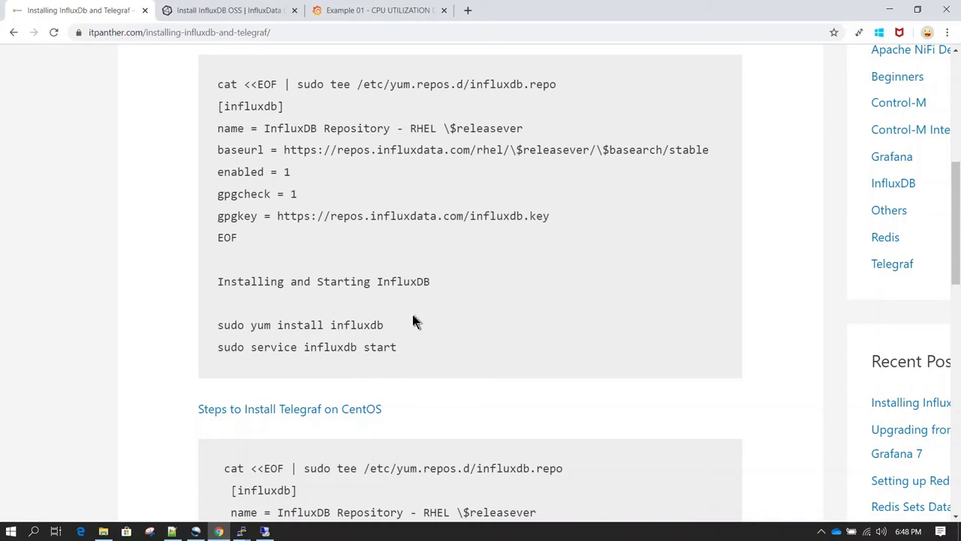
scroll(412, 322, "down", 5)
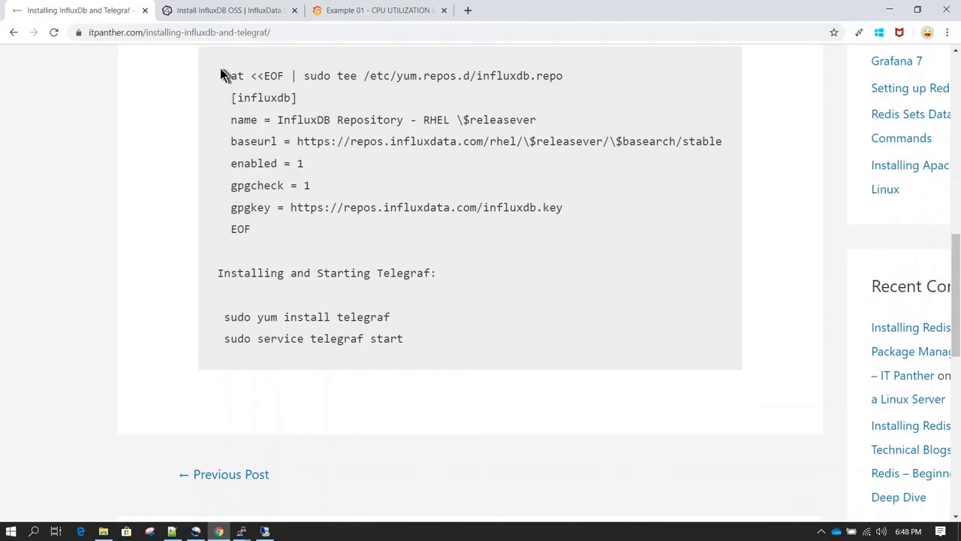
left_click_drag(221, 72, 412, 335)
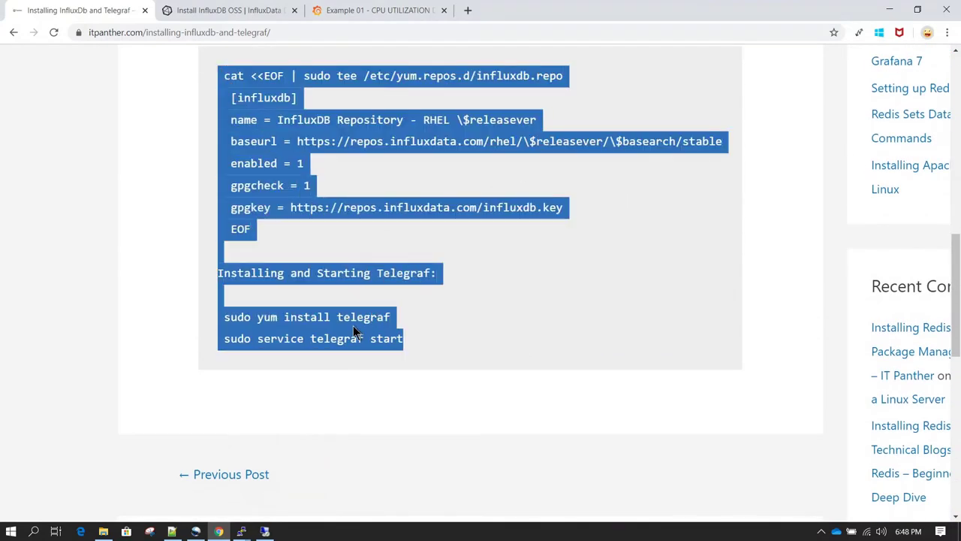
right_click(353, 325)
left_click(391, 331)
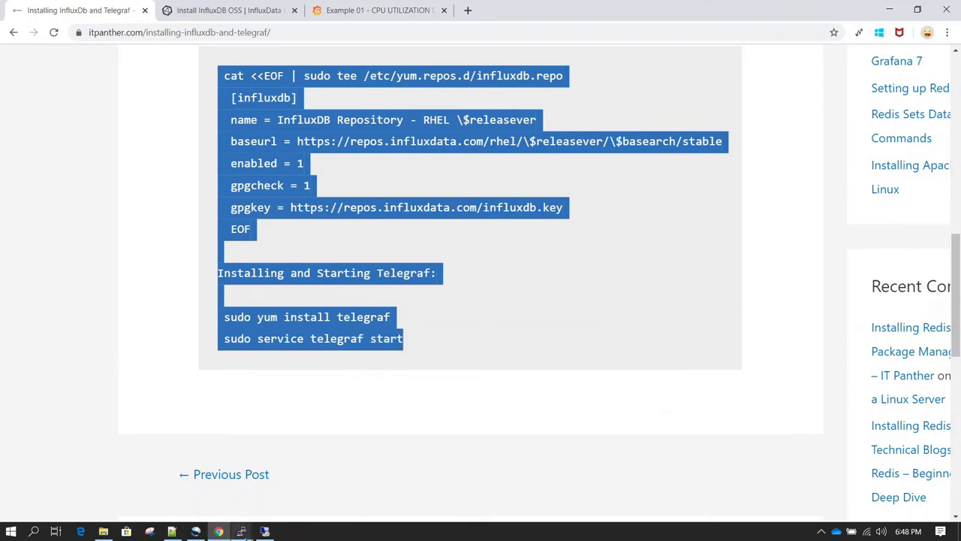
Step: Switch to the itpanther02 PuTTY terminal, open /tmp/telegraf.sh in vi and paste the copied Telegraf commands in insert mode
mouse_move(244, 531)
left_click(242, 481)
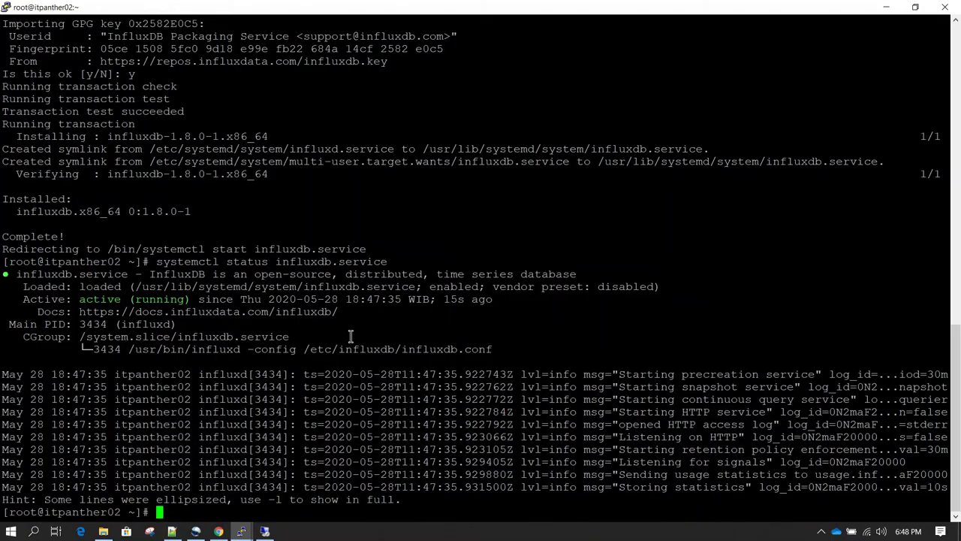
type("vi /tmp/telegraf.")
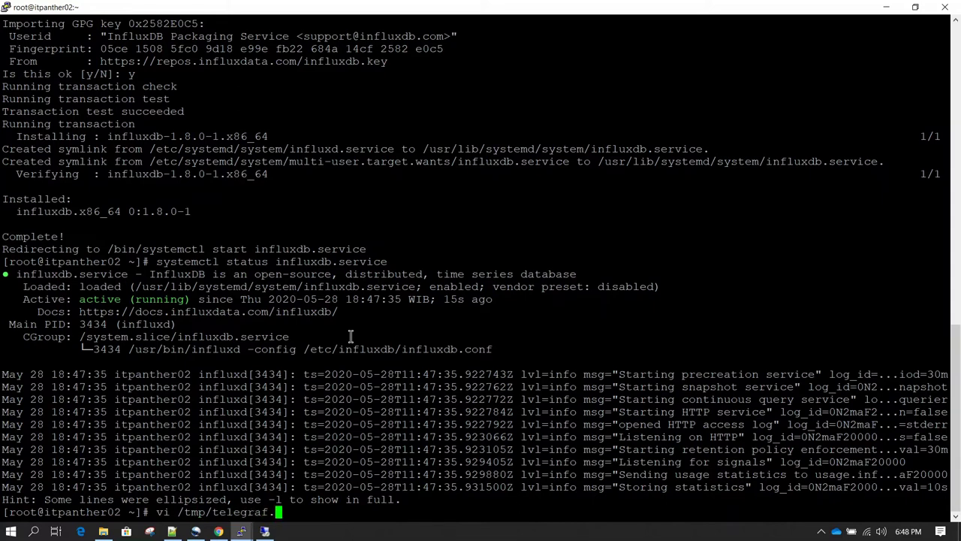
type("sh")
key("Return")
key("i")
right_click(350, 337)
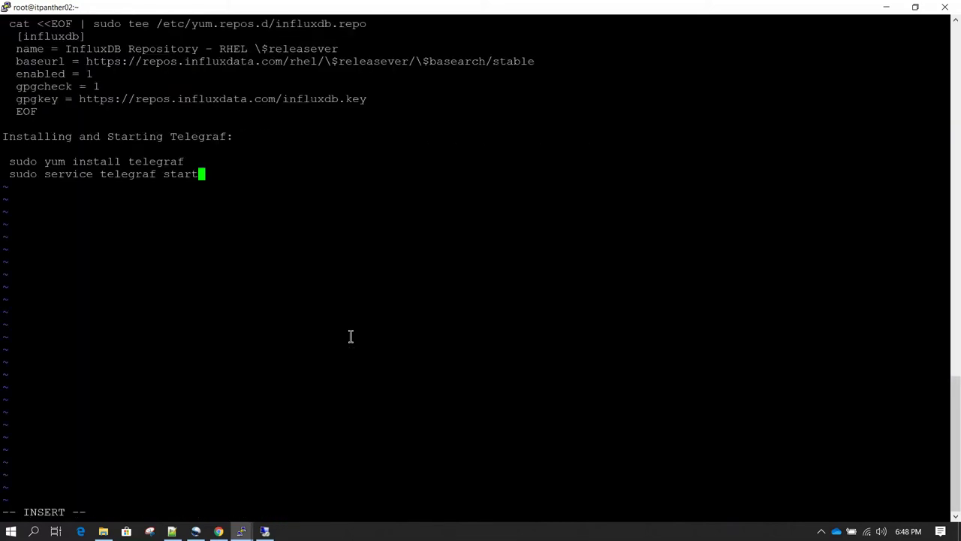
Step: Comment out the "Installing and Starting Telegraf:" line with a leading #
key("Up")
key("Up")
key("Up")
key("Home")
type("#")
key("Up")
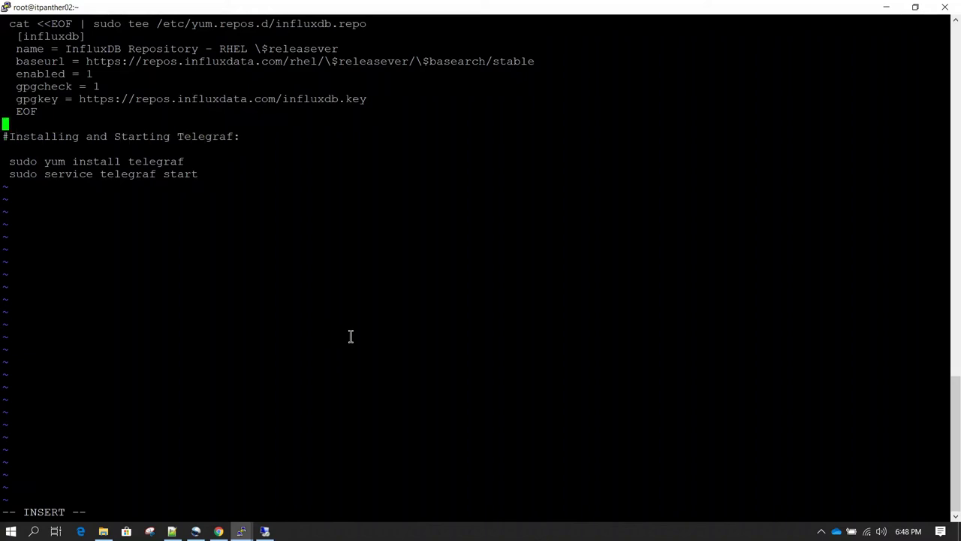
Step: Go up through the pasted repository block, compare it with the article's Telegraf commands in Chrome, and return to the itpanther02 terminal
key("Down")
key("Up")
key("Up")
key("Up")
key("Up")
key("Up")
key("Up")
key("Up")
key("Up")
key("Up")
left_click(218, 531)
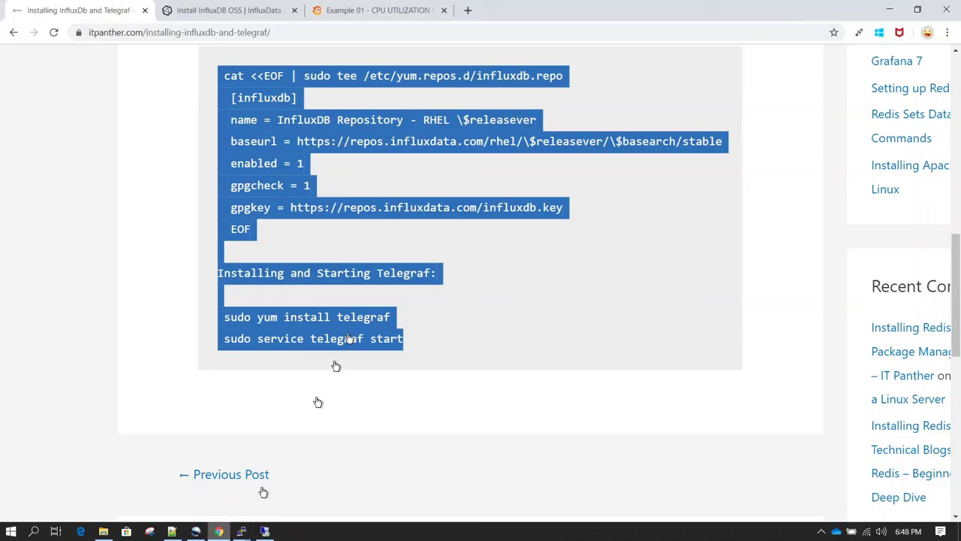
scroll(300, 255, "up", 1)
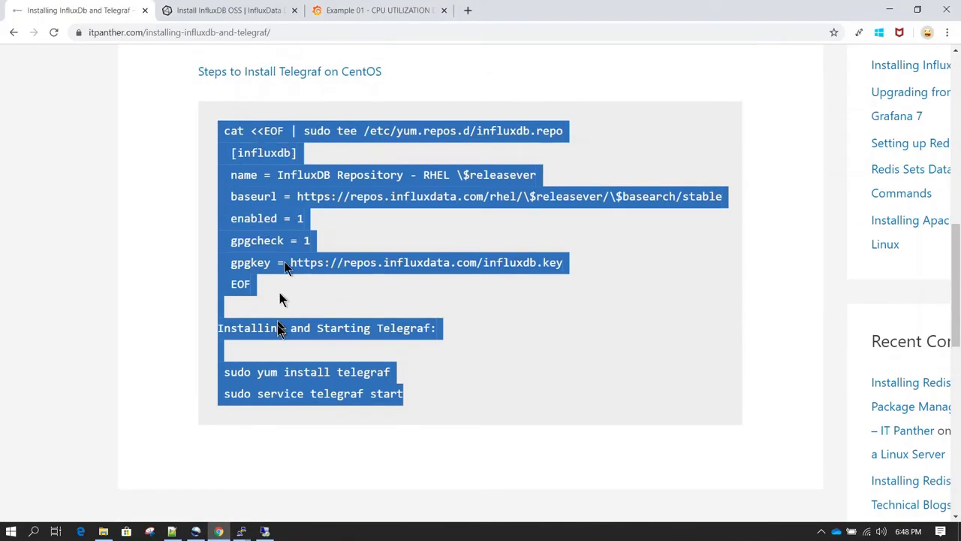
left_click(238, 520)
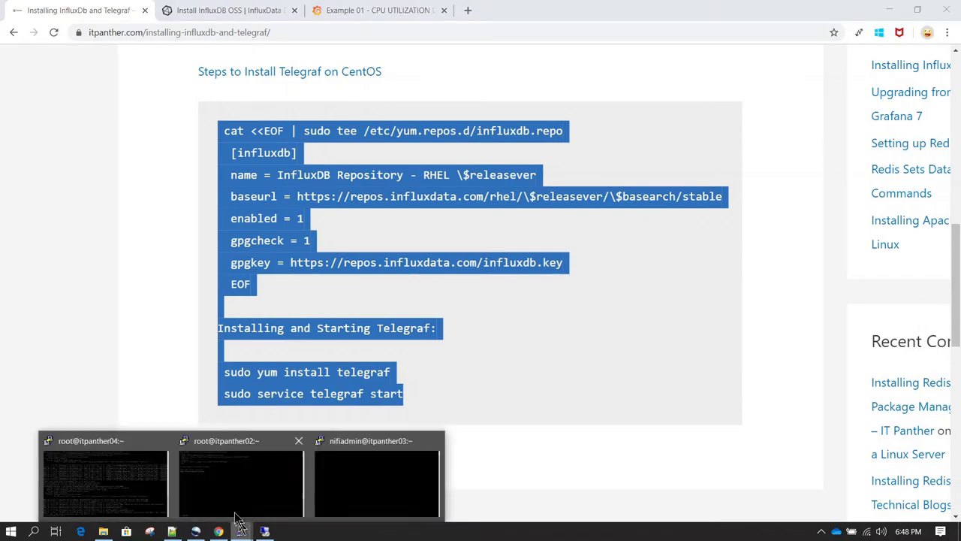
left_click(236, 496)
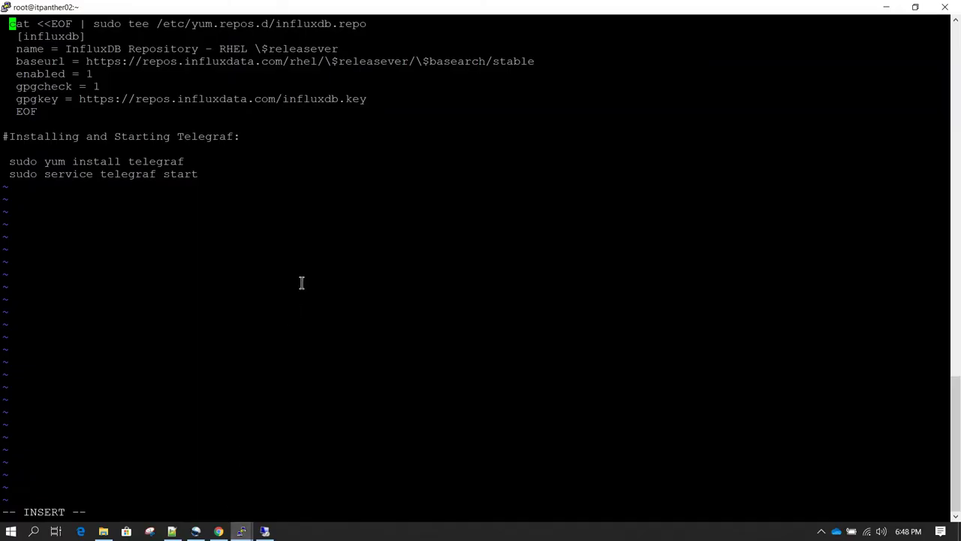
Step: Remove one leading space from each repository line from [influxdb] through EOF
key("Down")
type("i")
key("BackSpace")
key("Delete")
key("Down")
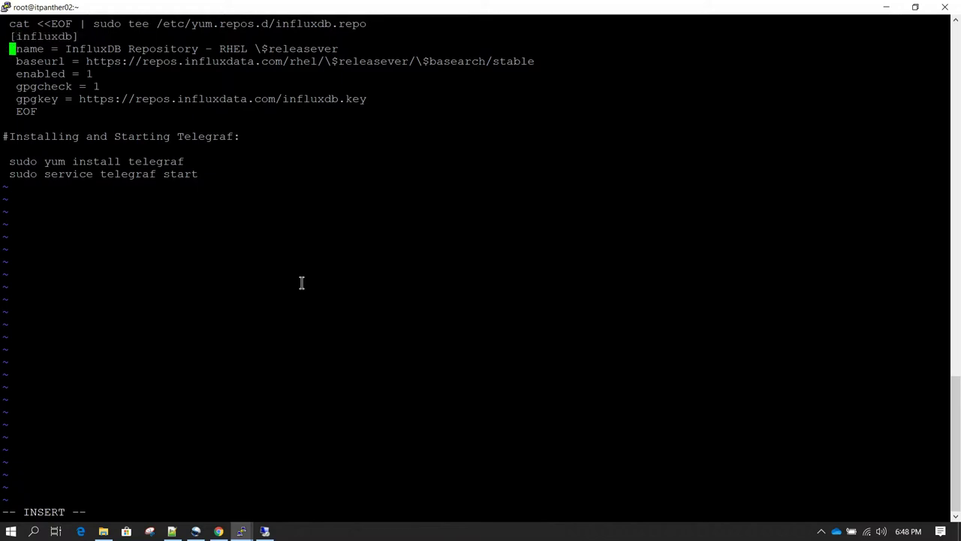
key("Up")
key("Down")
key("Delete")
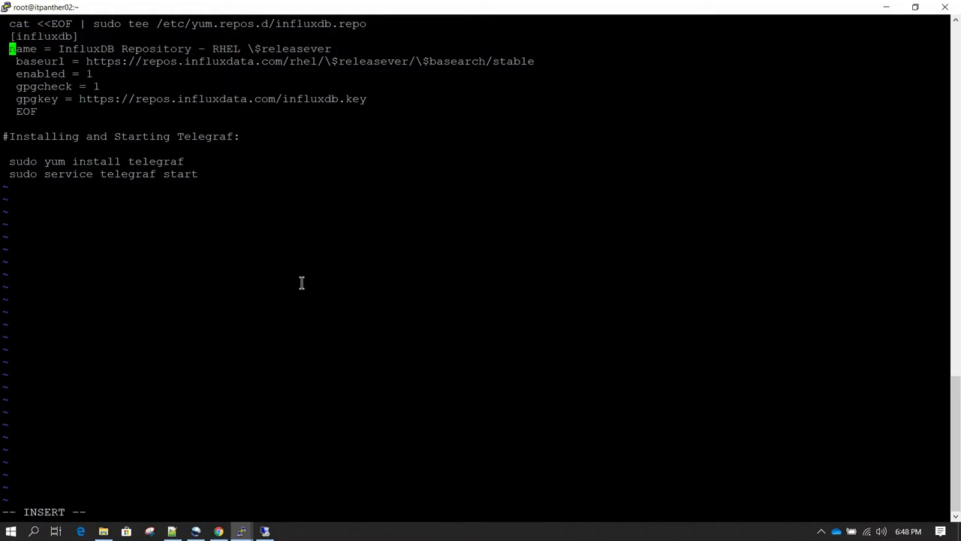
key("Down")
key("Delete")
key("Down")
key("Delete")
key("Down")
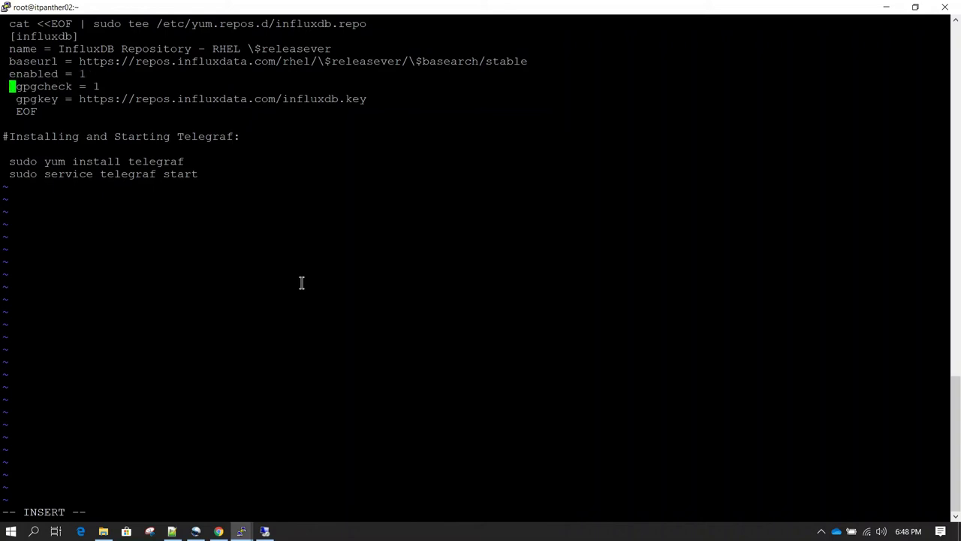
key("Delete")
key("Down")
key("Delete")
key("Down")
key("Delete")
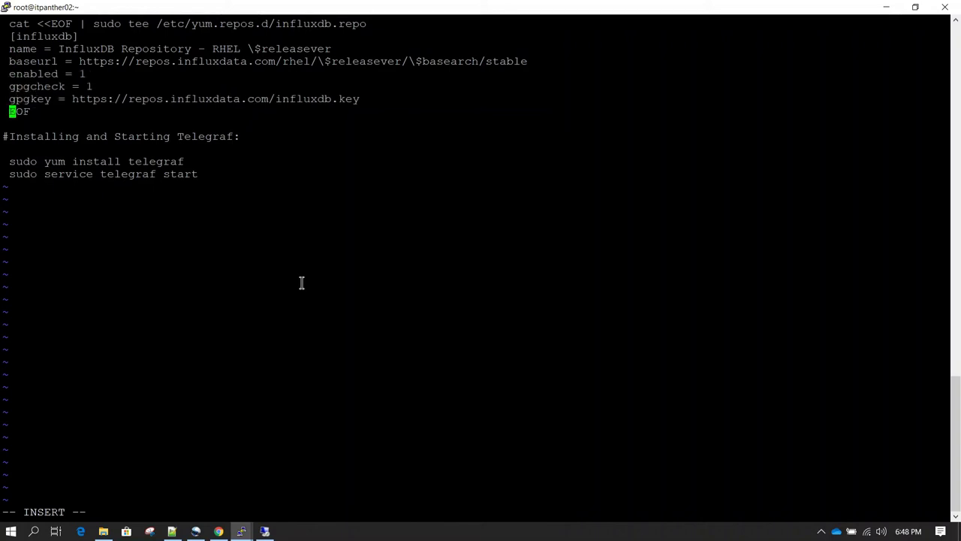
Step: Remove the leading space from the sudo yum install telegraf and sudo service telegraf start lines, and save and close the script
key("Down")
key("Down")
key("Down")
key("Down")
key("Down")
key("Up")
key("BackSpace")
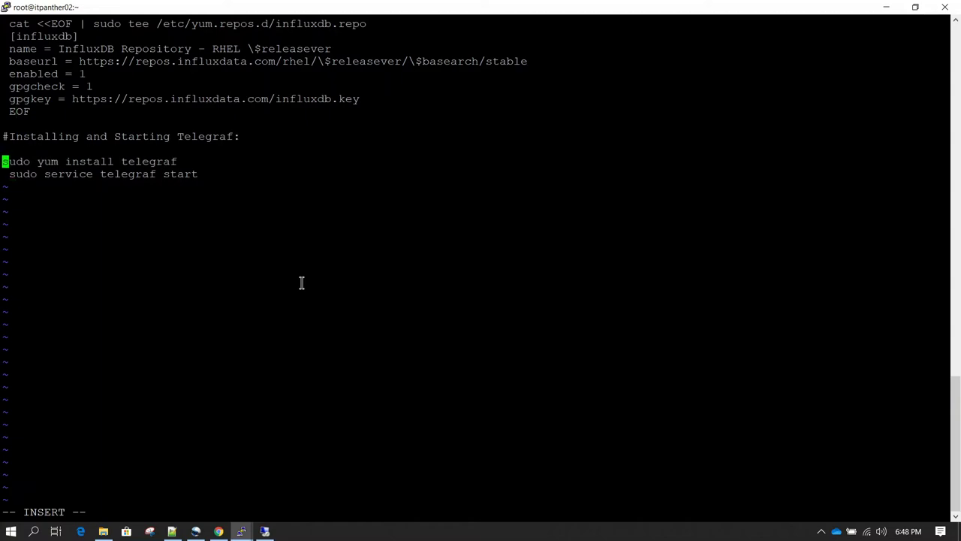
key("Down")
key("Delete")
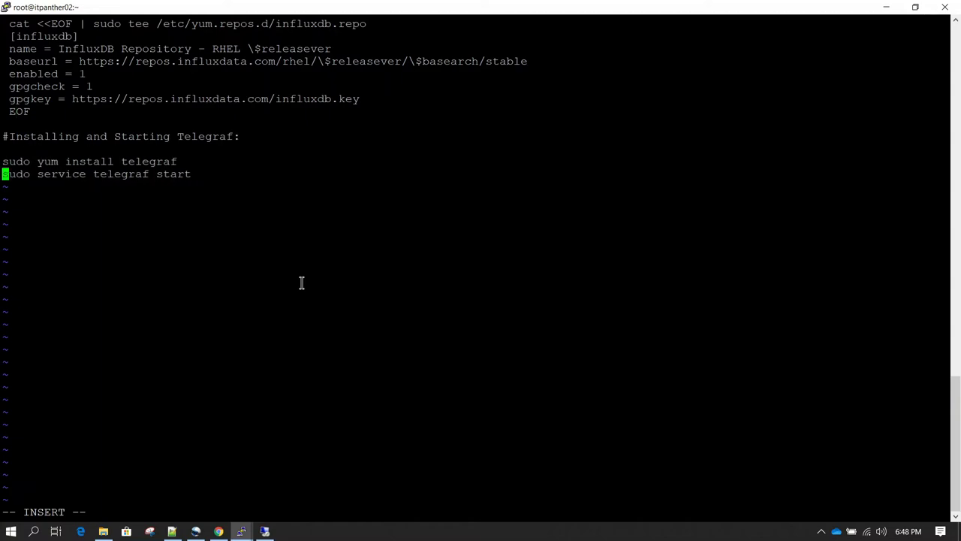
key("Escape")
type(":wq")
key("Return")
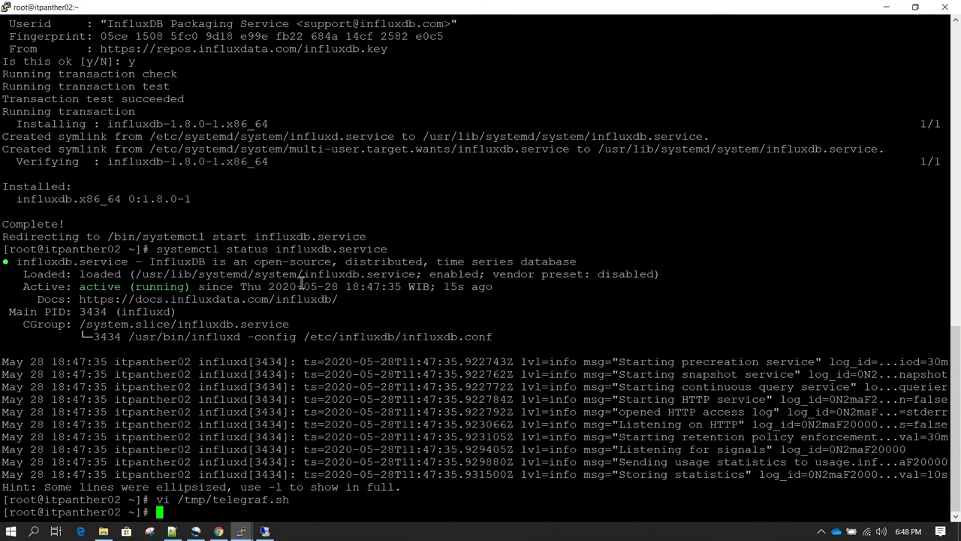
Step: Set the permissions of /tmp/telegraf.sh to 755 with chmod
type("chmod 755")
double_click(206, 499)
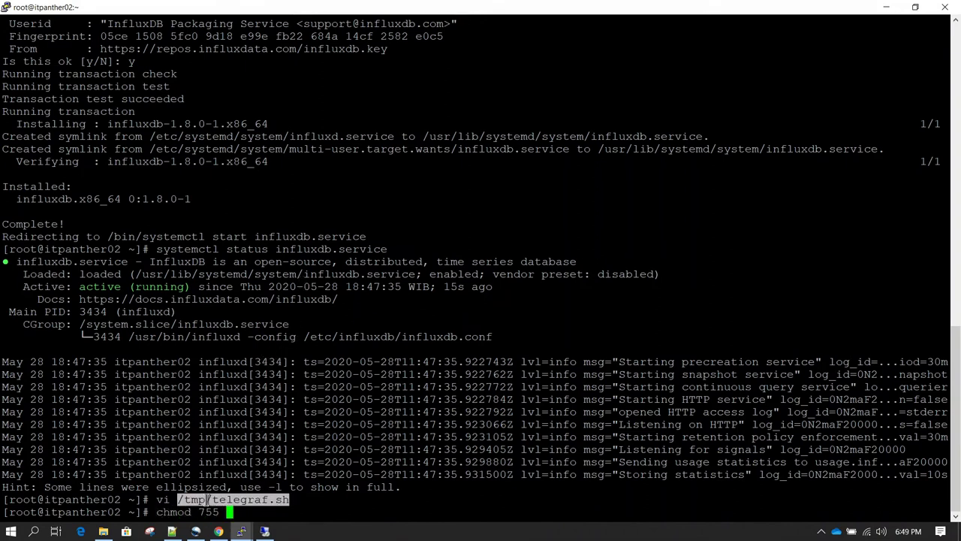
right_click(325, 495)
key("Return")
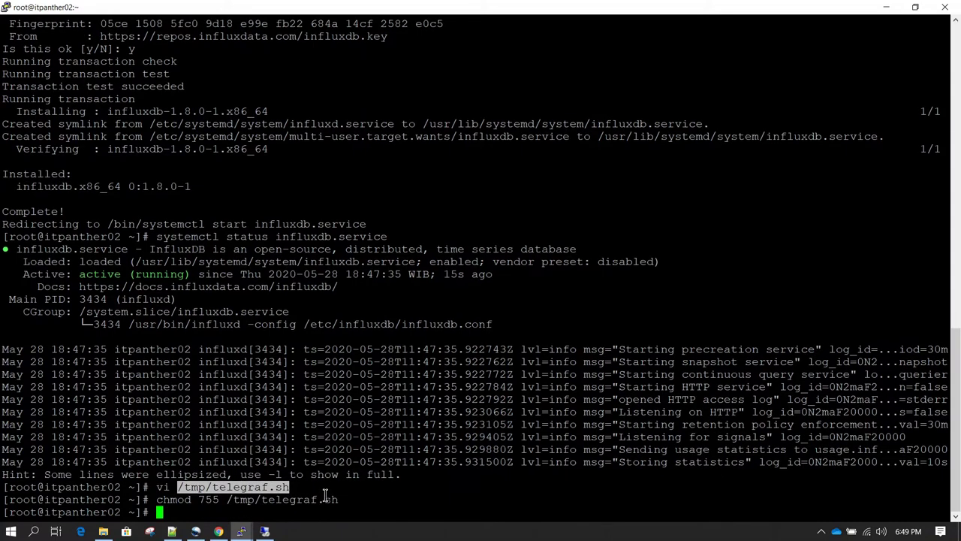
Step: Try to run the /tmp/telegraf.sh script through sudo sh
type("sh")
right_click(325, 495)
key("Home")
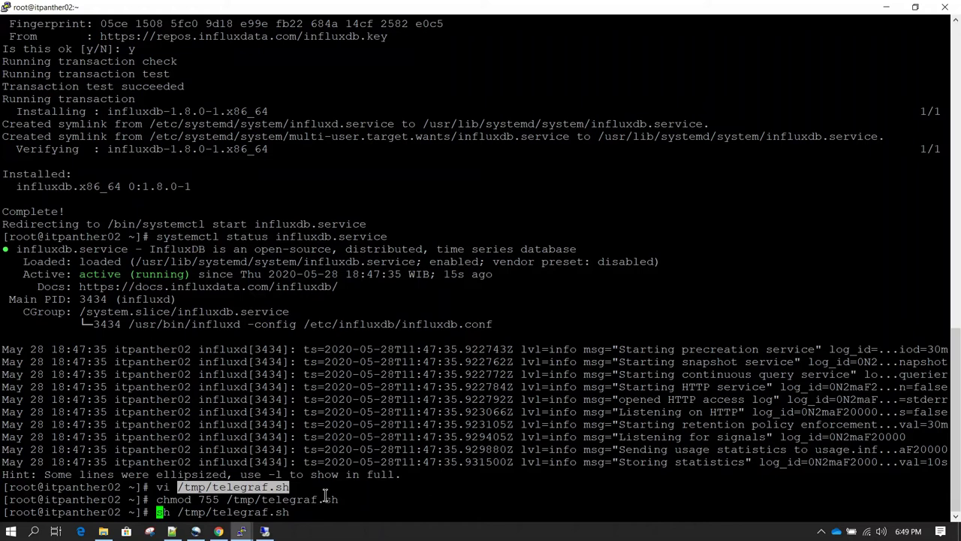
type("sudo")
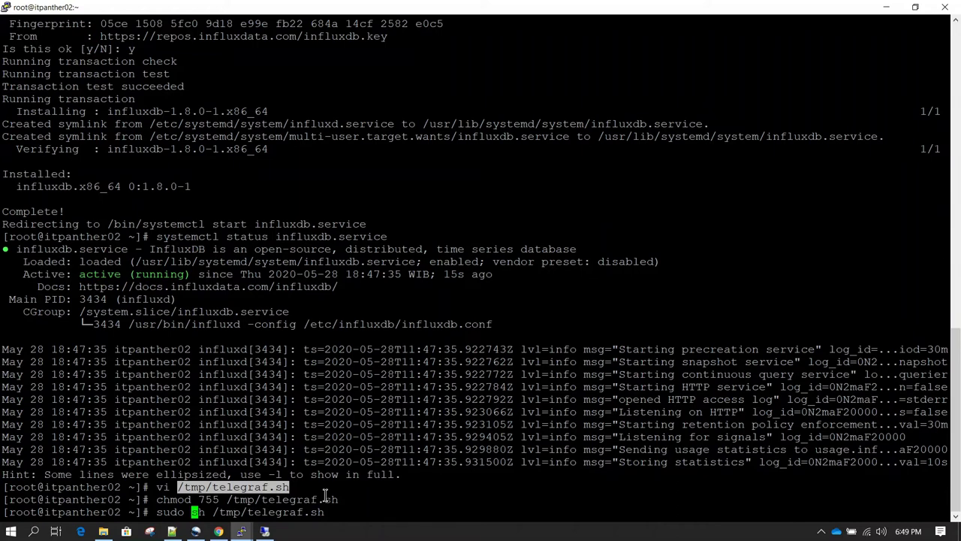
key("Right")
key("Right")
key("Right")
key("Right")
key("Right")
key("Right")
key("Right")
key("Right")
key("Right")
key("Right")
key("Right")
key("Right")
key("Right")
key("Right")
key("Right")
key("Right")
key("Right")
key("Right")
key("Right")
key("Return")
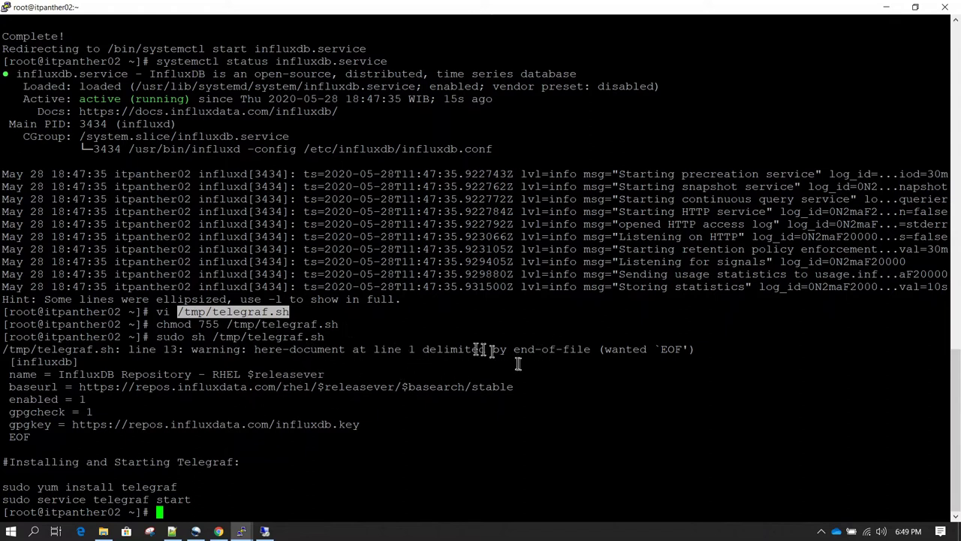
Step: Reopen /tmp/telegraf.sh in vi and enter insert mode at the repository block
type("vi /tmp/tele")
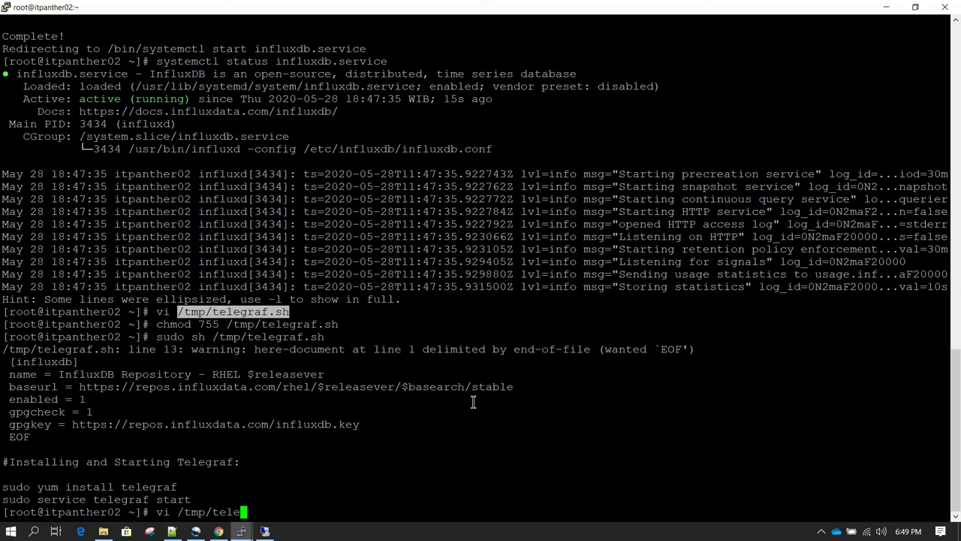
key("Tab")
key("Return")
key("i")
key("Down")
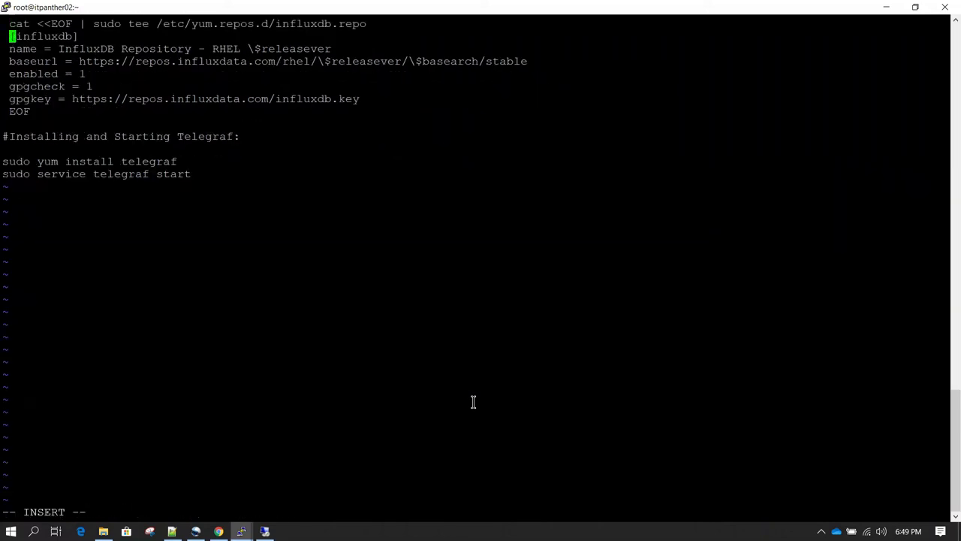
Step: Copy the article's Telegraf commands in Chrome from cat <<EOF through sudo service telegraf start, and return to the itpanther02 terminal
left_click(219, 531)
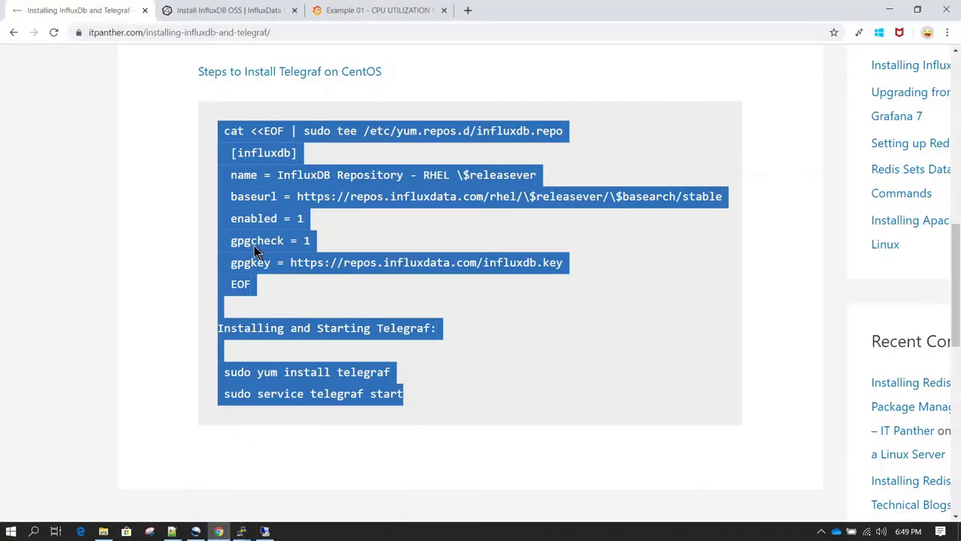
left_click(234, 132)
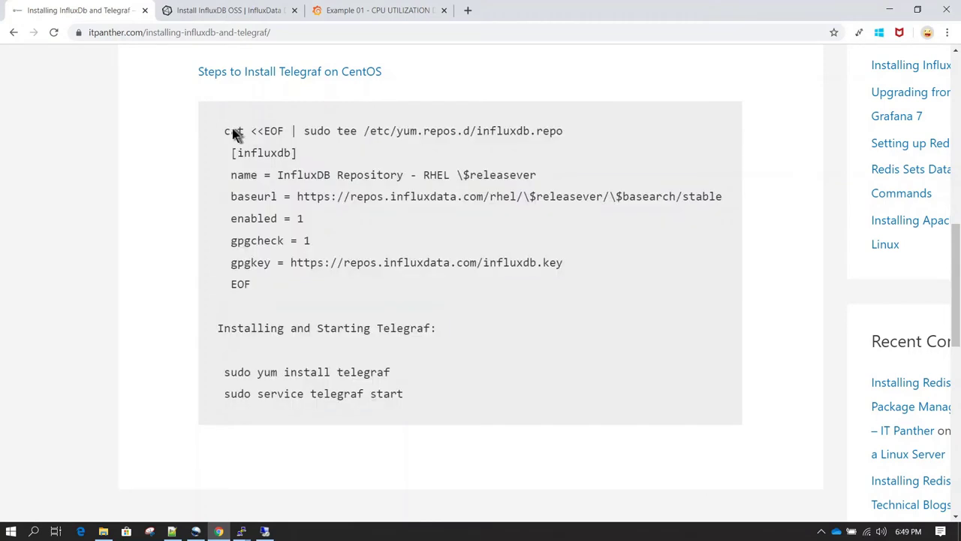
left_click_drag(223, 129, 403, 394)
right_click(376, 394)
left_click(408, 402)
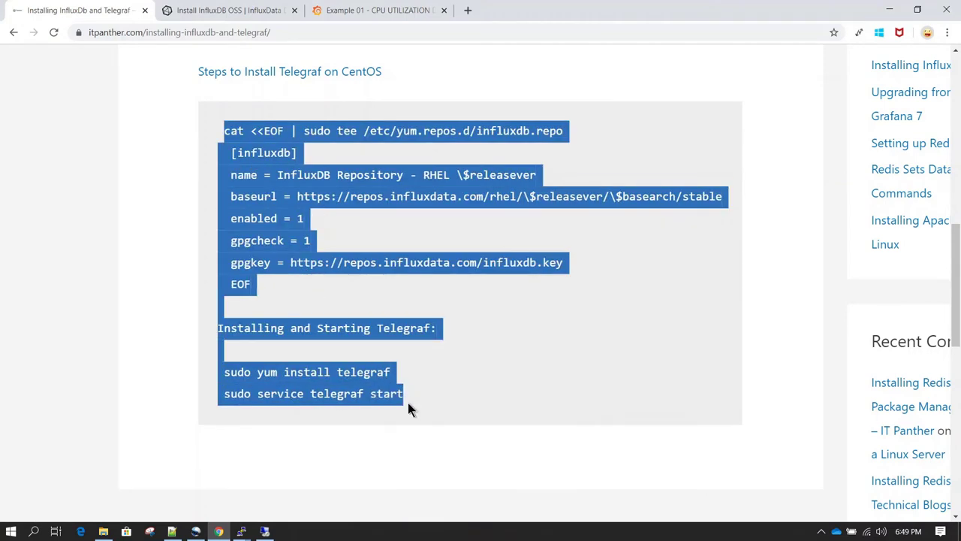
left_click(241, 531)
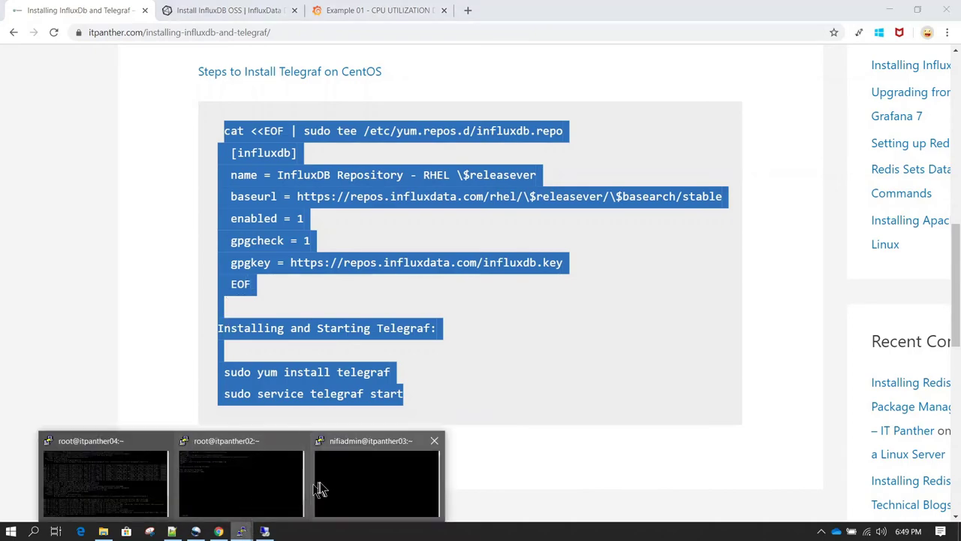
left_click(240, 484)
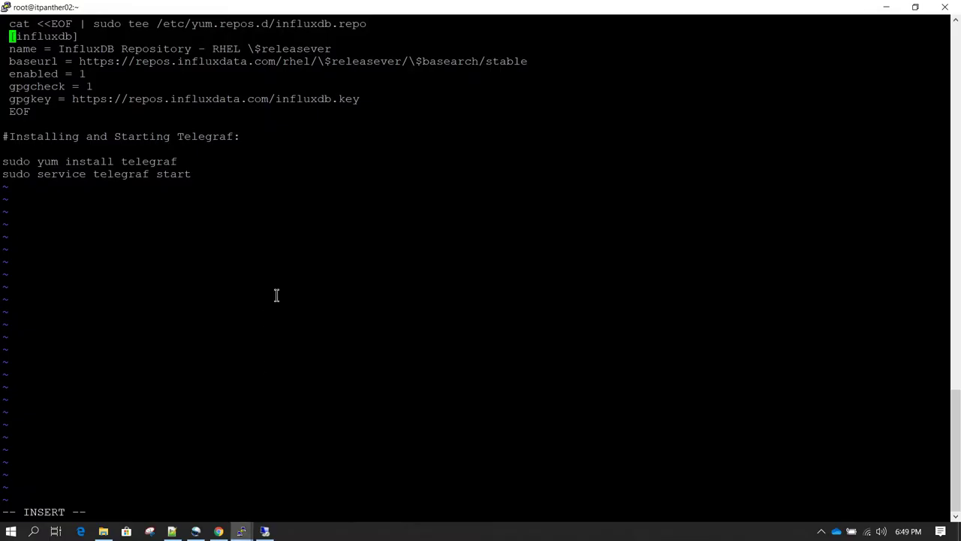
Step: Delete the script's entire contents and paste the copied Telegraf commands in their place
key("Up")
key("Escape")
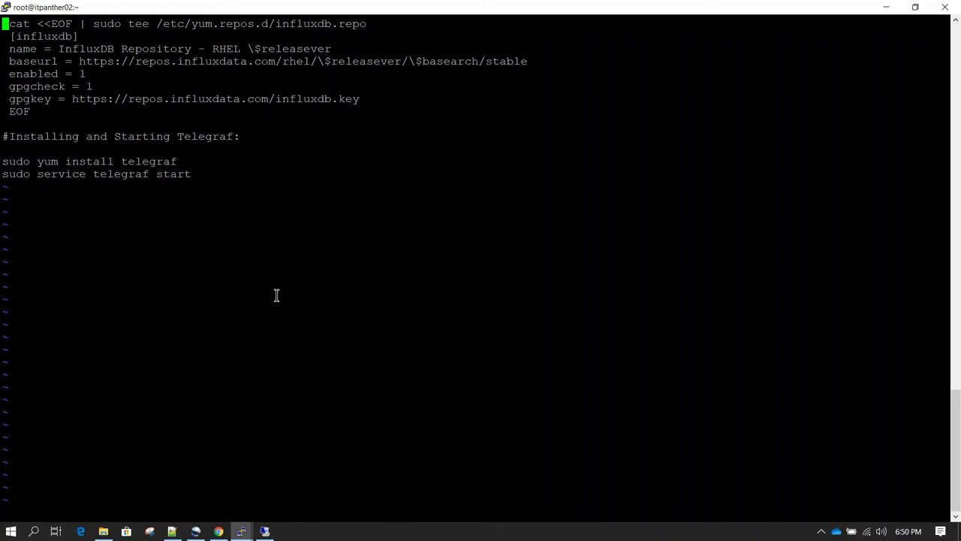
key("d")
key("shift+g")
key("i")
right_click(276, 295)
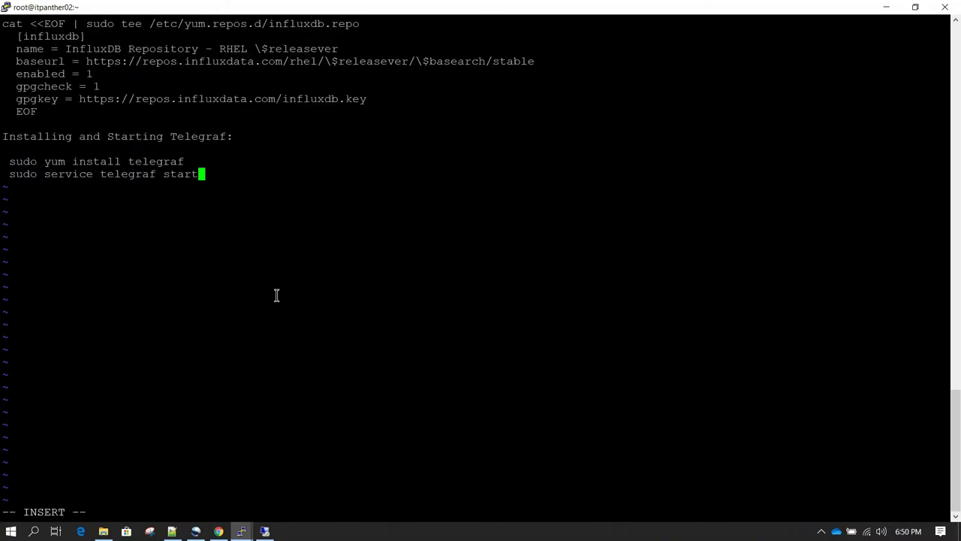
Step: Remove both leading spaces from every repository line from [influxdb] through EOF
key("Up")
key("Up")
key("Up")
key("Up")
key("Up")
key("Up")
key("Up")
key("Up")
key("Up")
key("Up")
key("Up")
key("Up")
key("Down")
key("Home")
key("Delete")
key("Delete")
key("Down")
key("Delete")
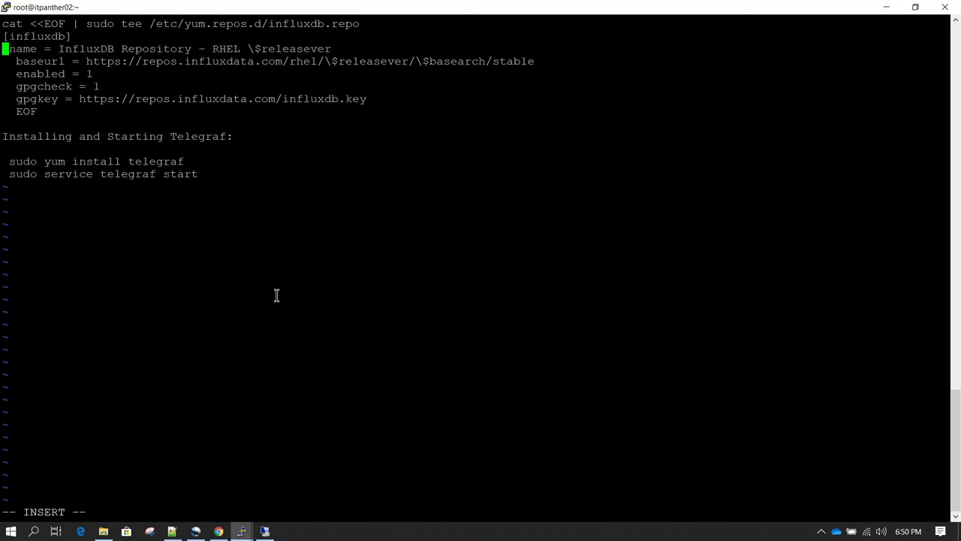
key("Delete")
key("Down")
key("Delete")
key("Delete")
key("Down")
key("Delete")
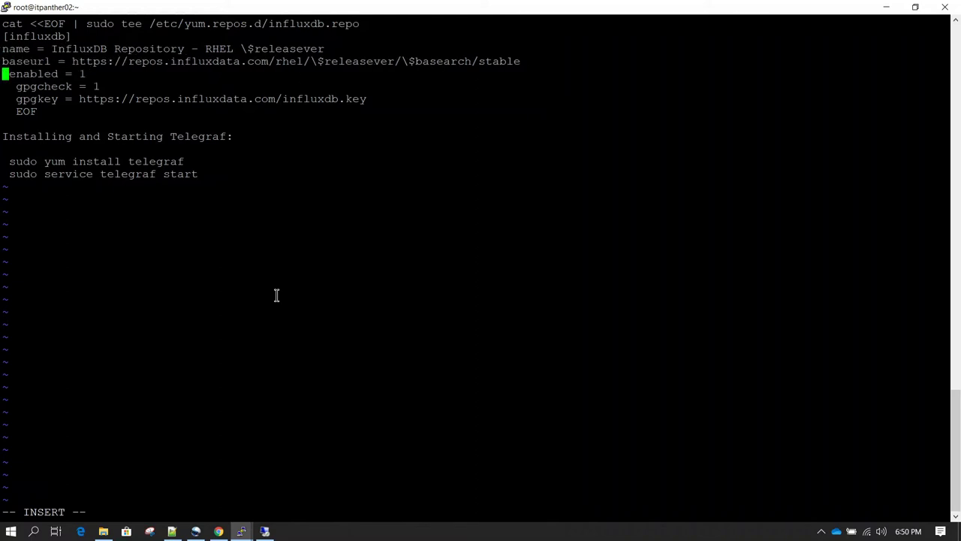
key("Delete")
key("Down")
key("Delete")
key("Delete")
key("Down")
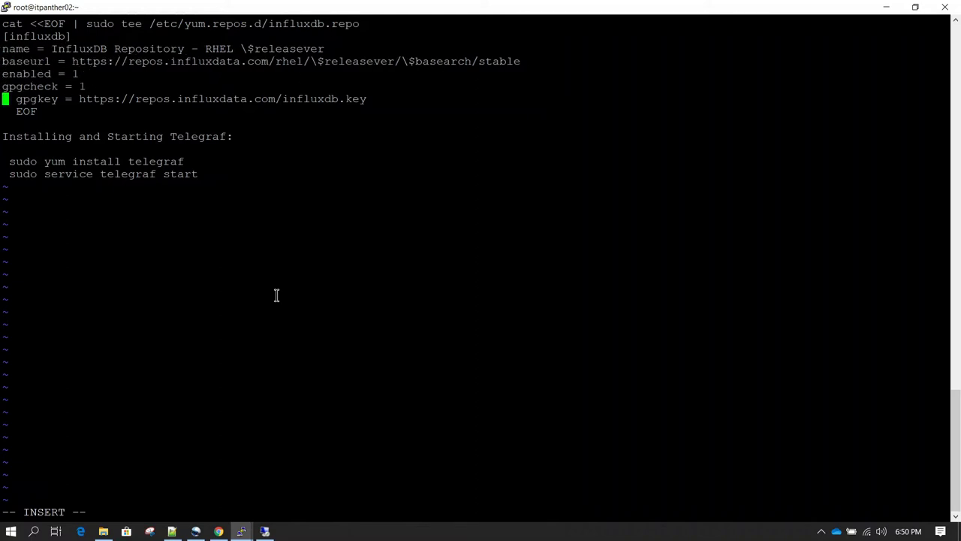
key("Delete")
key("Delete")
key("Down")
key("Delete")
key("Delete")
key("Down")
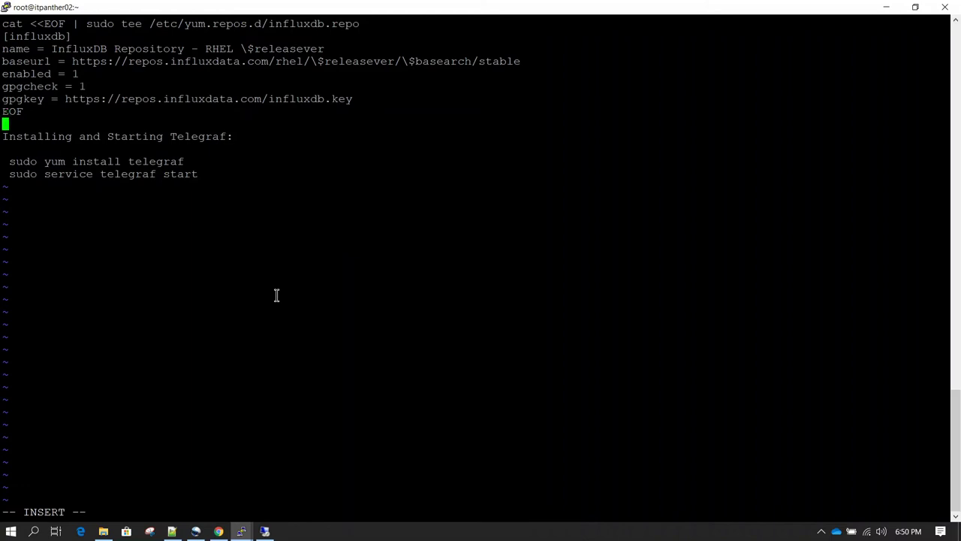
Step: Comment out the "Installing and Starting Telegraf:" heading in the re-pasted script with a leading #
key("Down")
type("#")
key("Down")
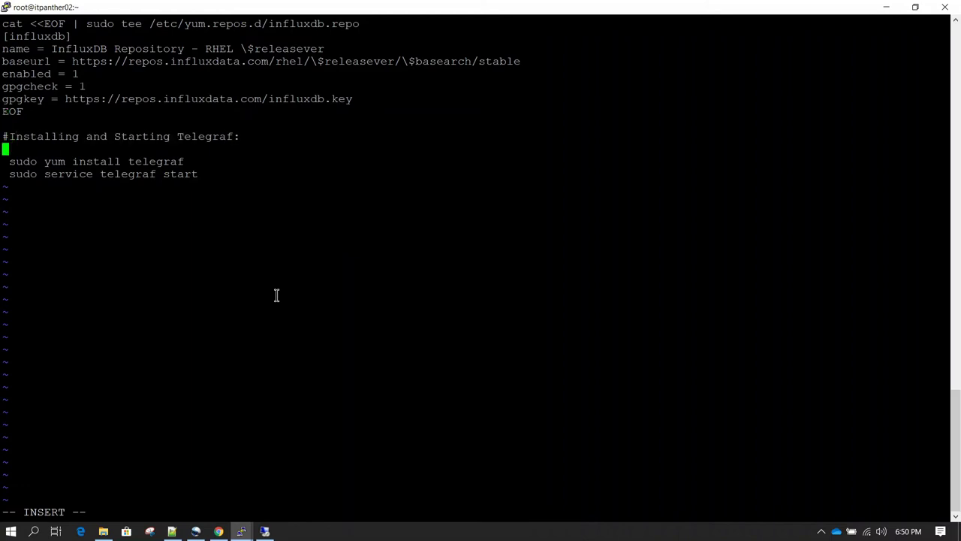
Step: Strip the leading space from the telegraf install and service start lines, keeping a blank line above them, and save and quit vi
key("Down")
key("Delete")
key("BackSpace")
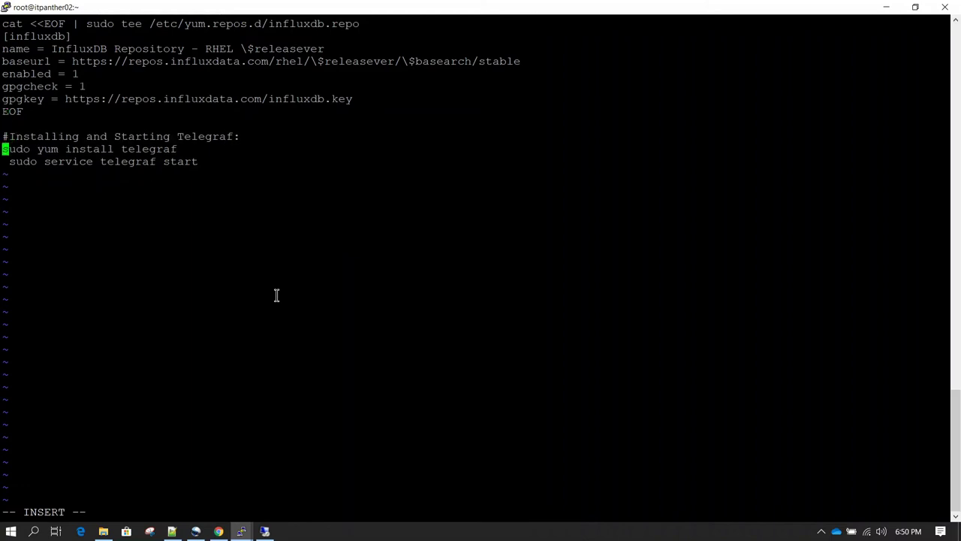
key("Down")
key("Delete")
key("Up")
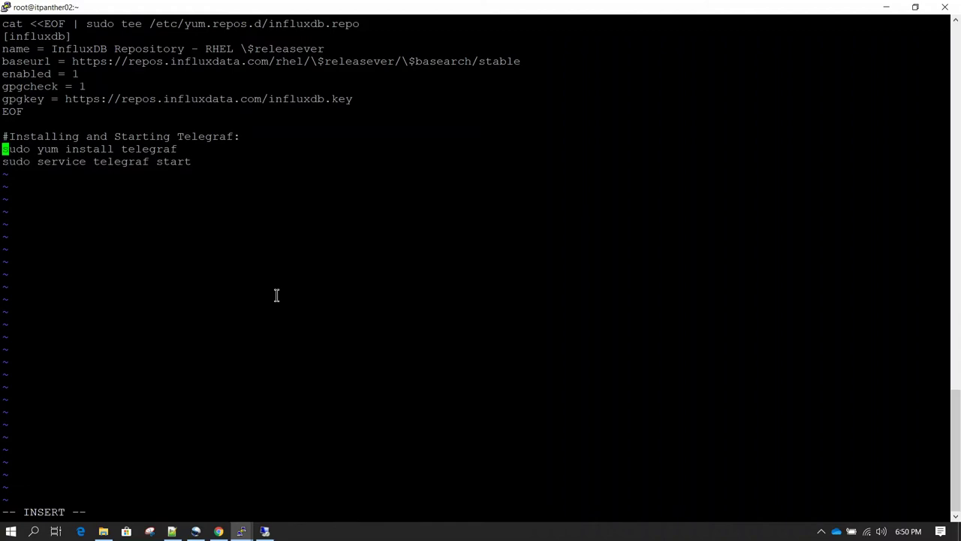
key("Return")
key("Escape")
type(":wq")
key("Return")
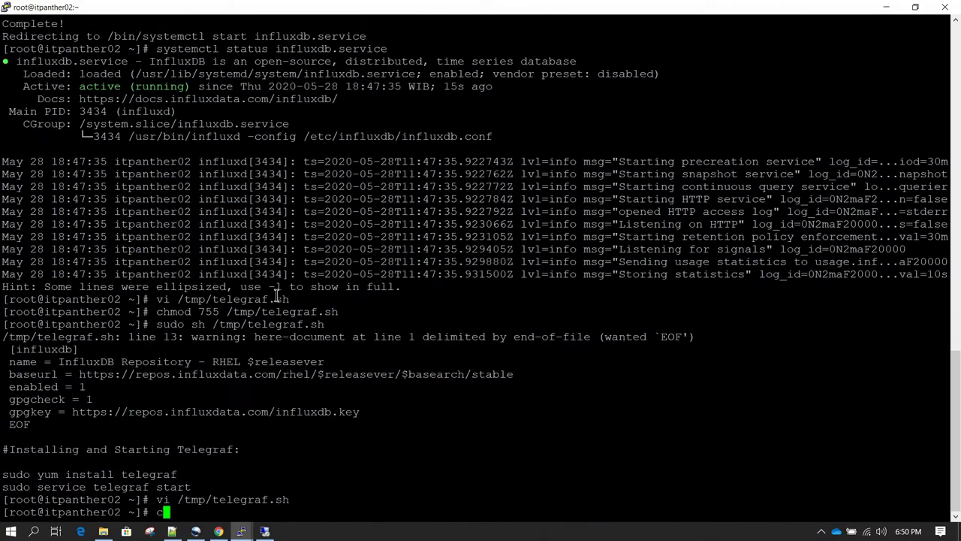
Step: Run /tmp/telegraf.sh with sh and accept the Telegraf package installation with y
type("sh")
left_click_drag(214, 324, 321, 316)
right_click(320, 315)
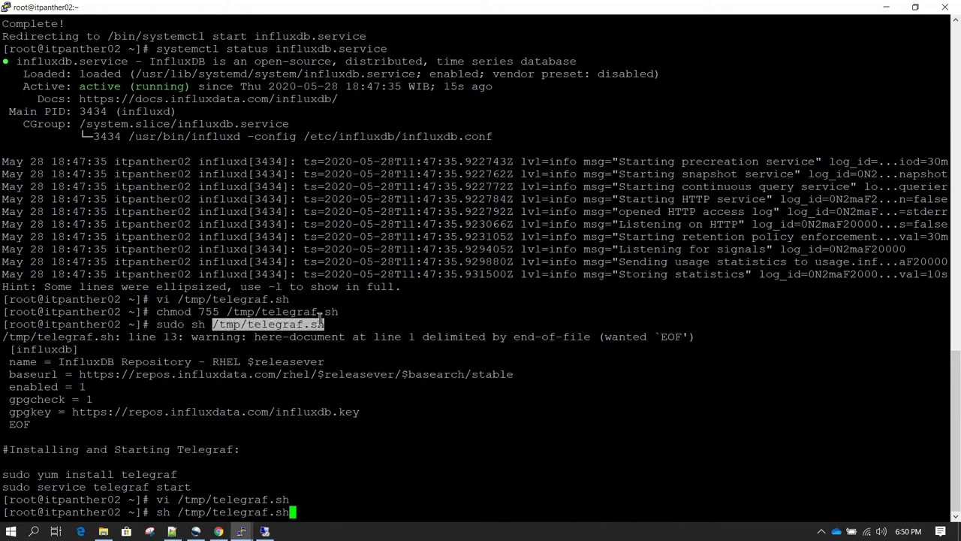
key("Return")
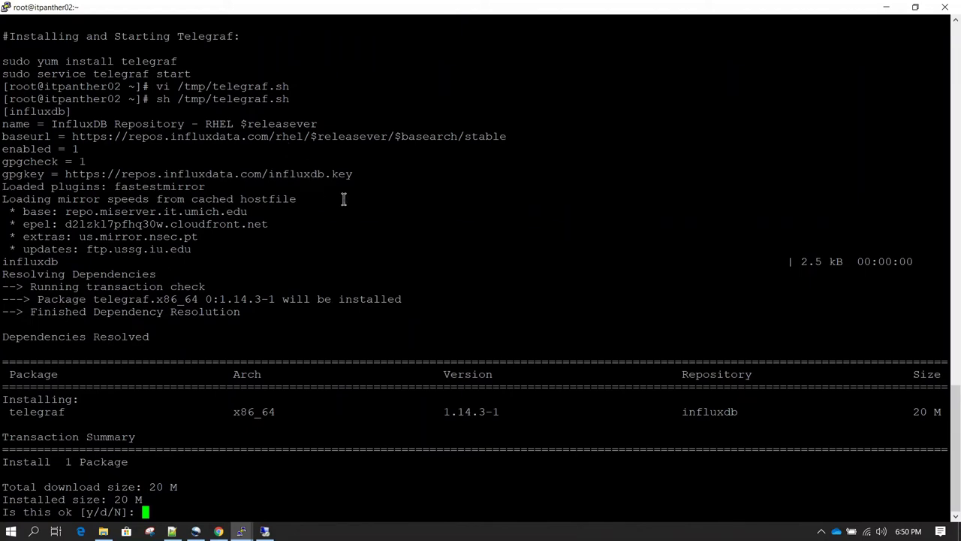
type("y")
key("Return")
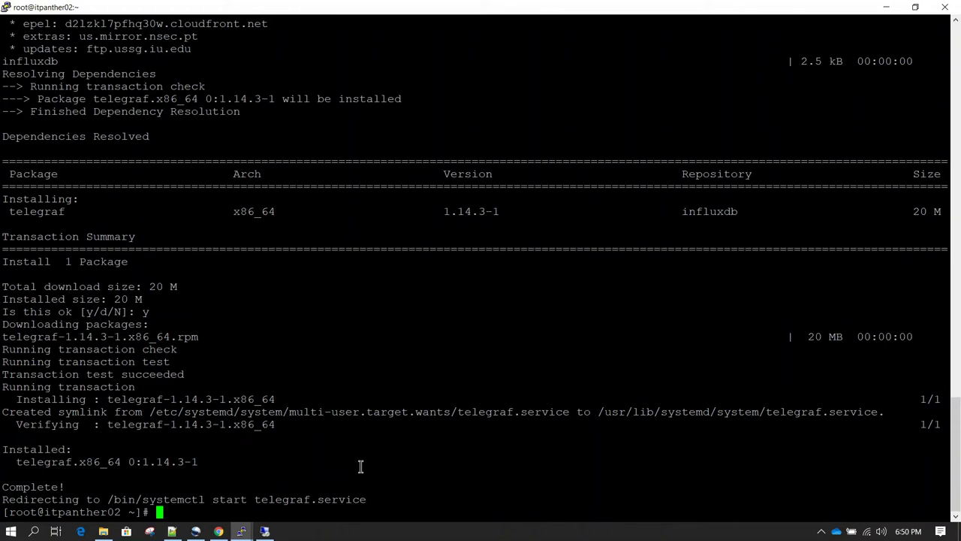
Step: Check the status of telegraf.service with systemctl
type("systemctl ")
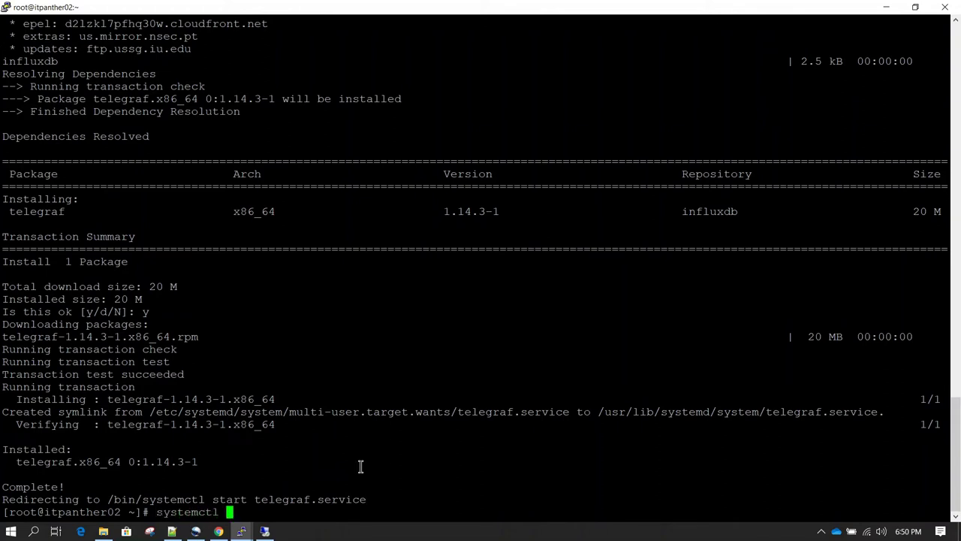
type("status telegraf")
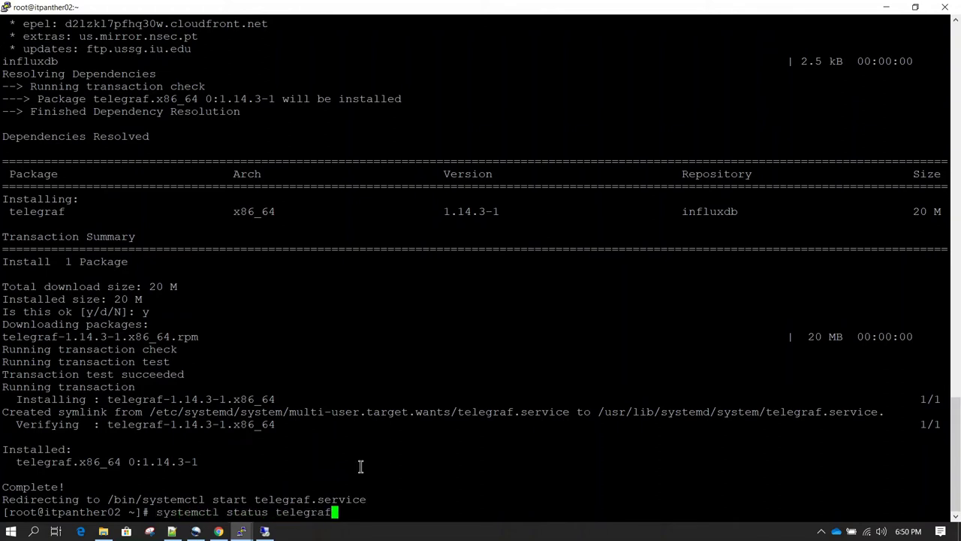
type(".service")
key("Return")
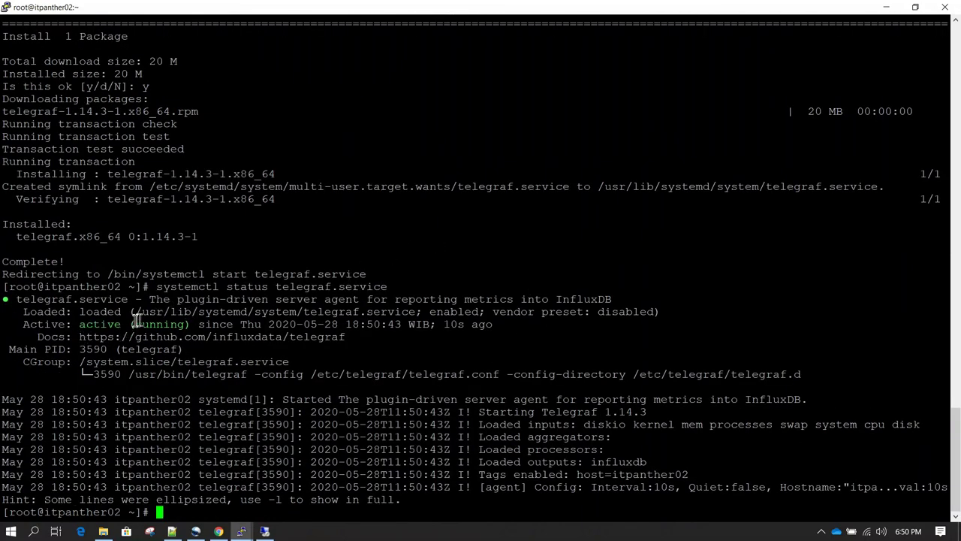
Step: Switch to Chrome, open the article's "Steps to Install Telegraf on CentOS" link in a new tab, and examine its Installation section
left_click(219, 531)
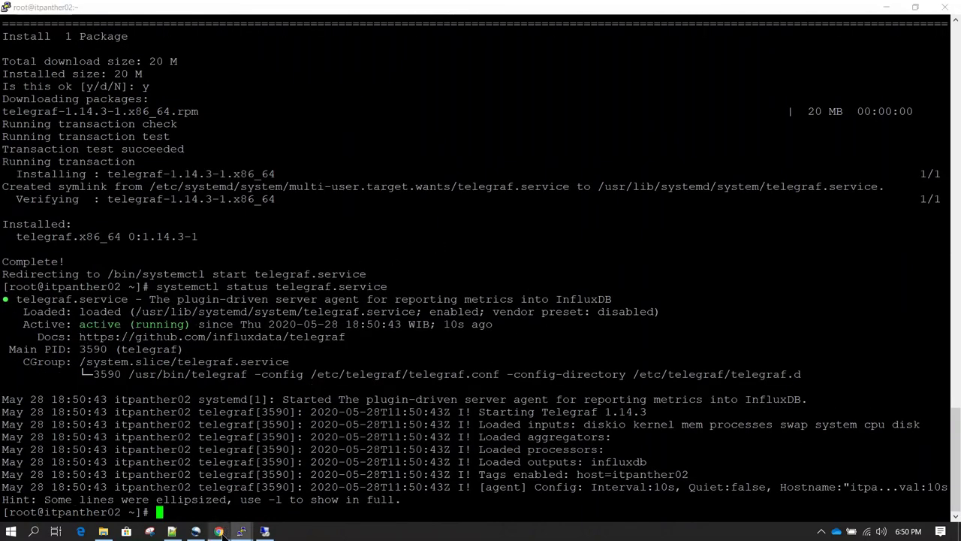
left_click(485, 298)
key("ctrl+minus")
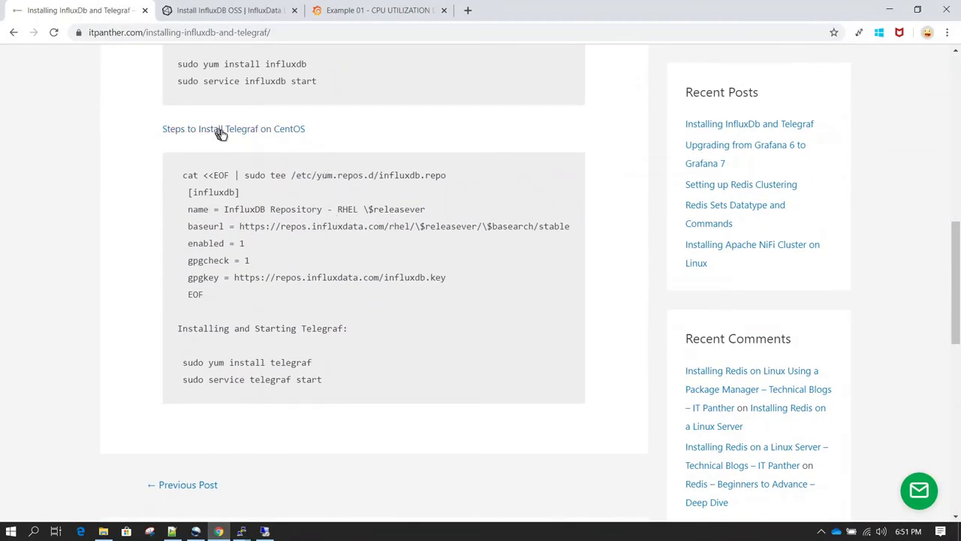
left_click(264, 134, "ctrl")
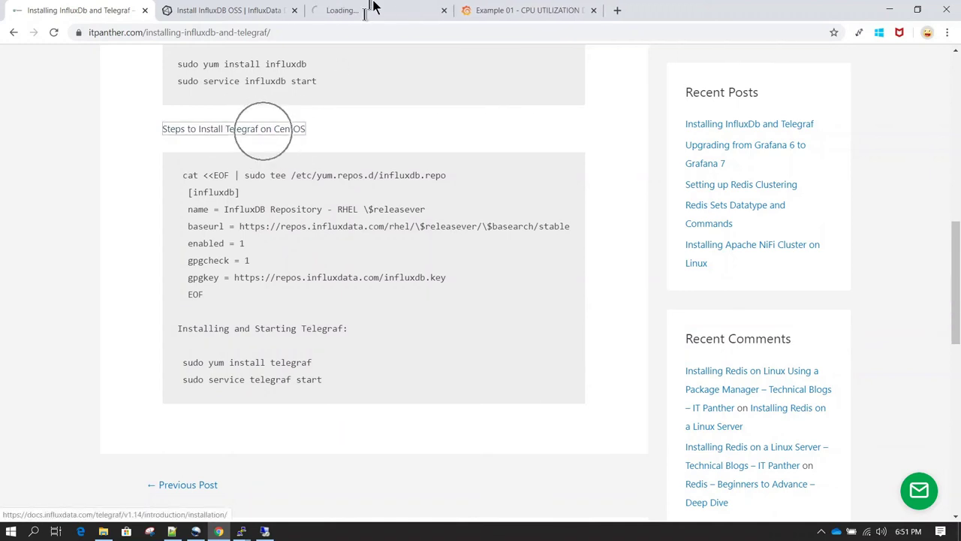
left_click(375, 10)
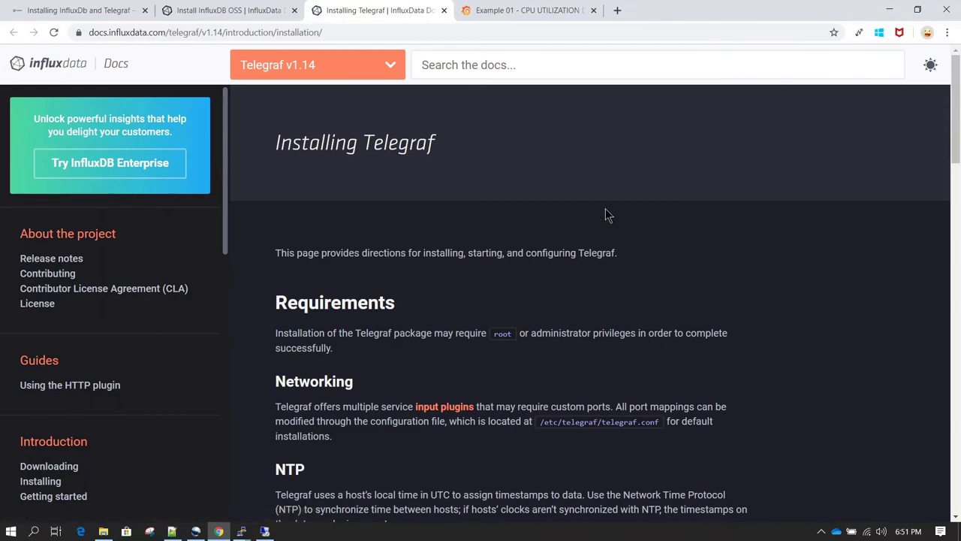
scroll(606, 209, "down", 2)
scroll(605, 208, "down", 3)
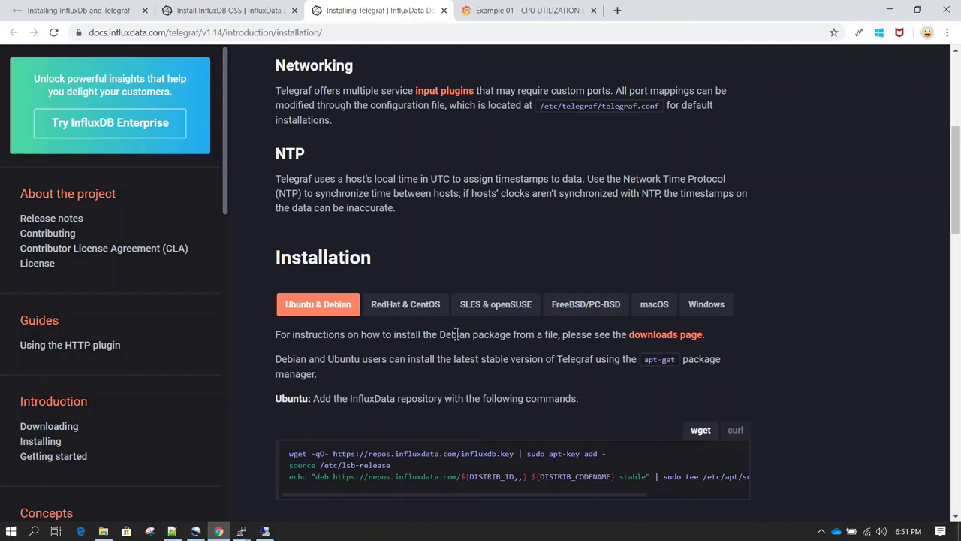
scroll(456, 333, "down", 1)
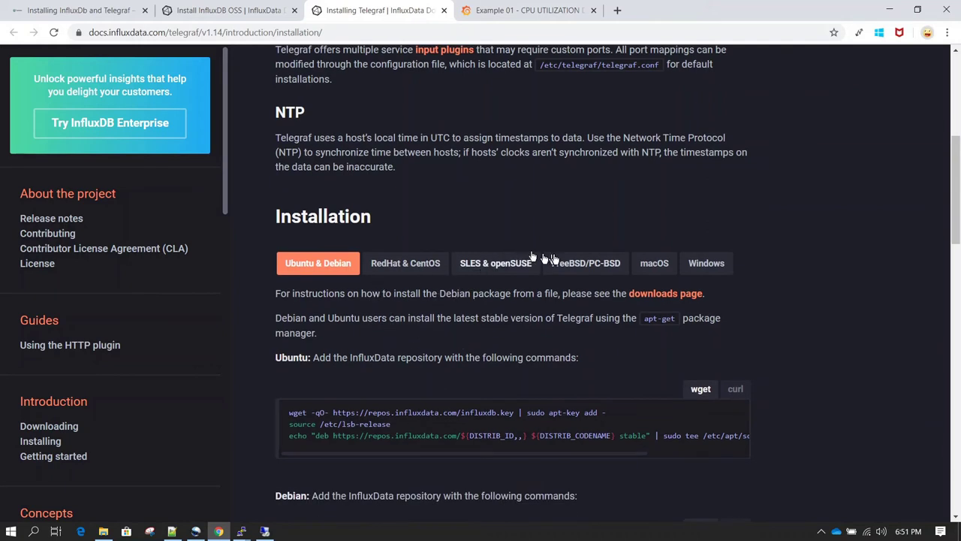
scroll(498, 314, "down", 1)
scroll(497, 314, "down", 1)
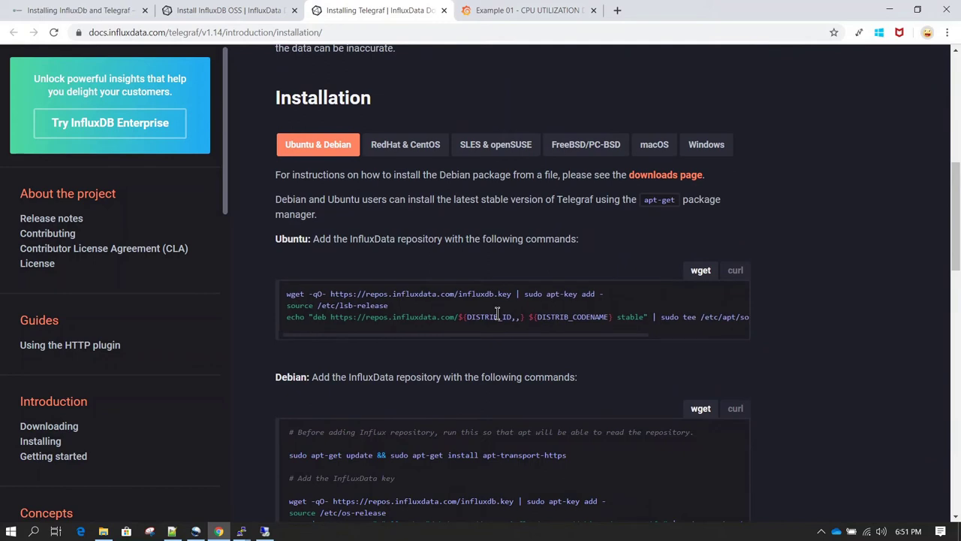
Step: Switch to the root terminal on itpanther02 and open /etc/telegraf/telegraf.conf, copying the path from the status output, in vi
scroll(498, 315, "down", 1)
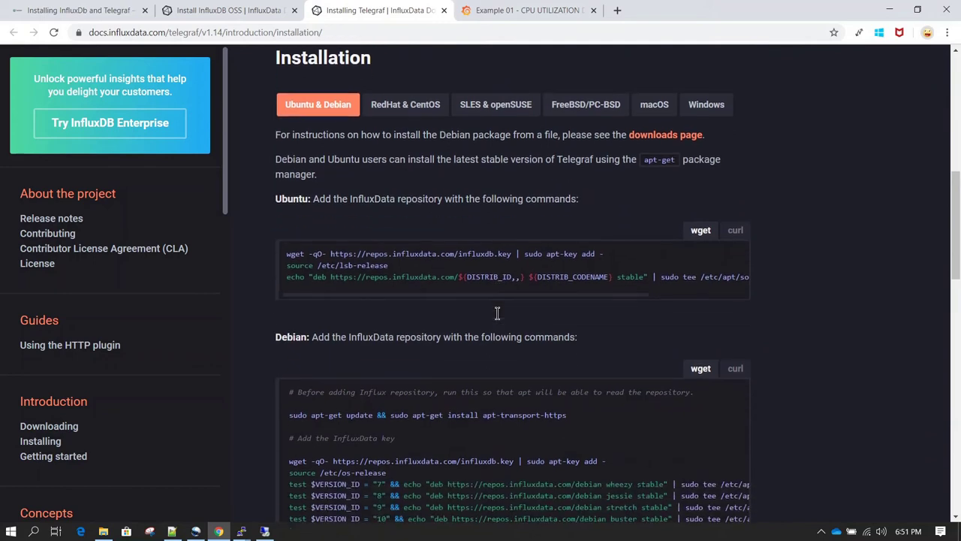
left_click(242, 530)
left_click(250, 468)
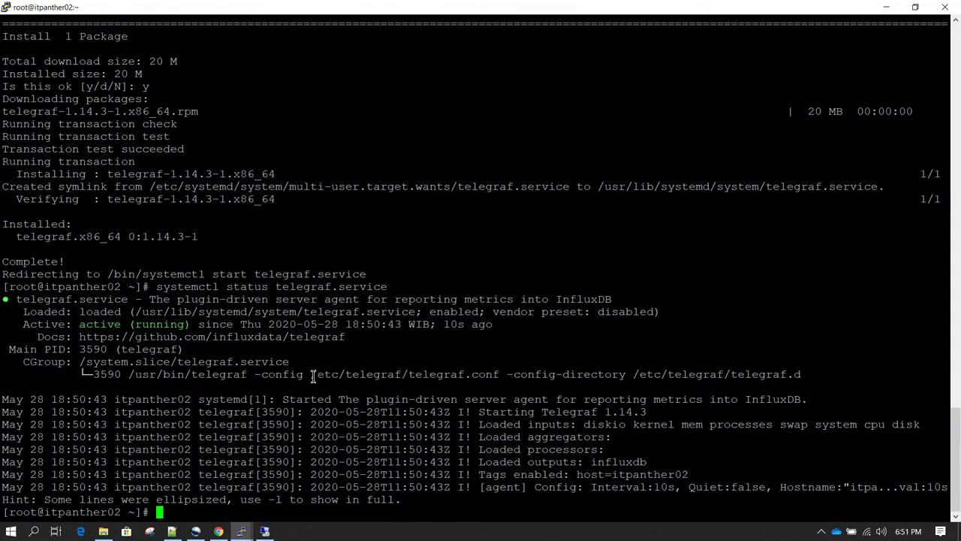
left_click_drag(311, 374, 495, 372)
key("ctrl+c")
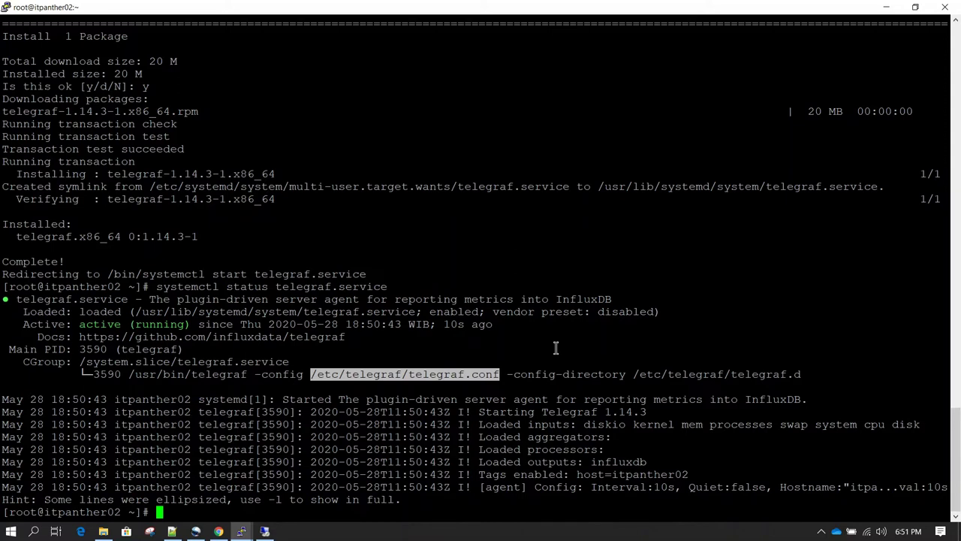
type("vi")
right_click(353, 439)
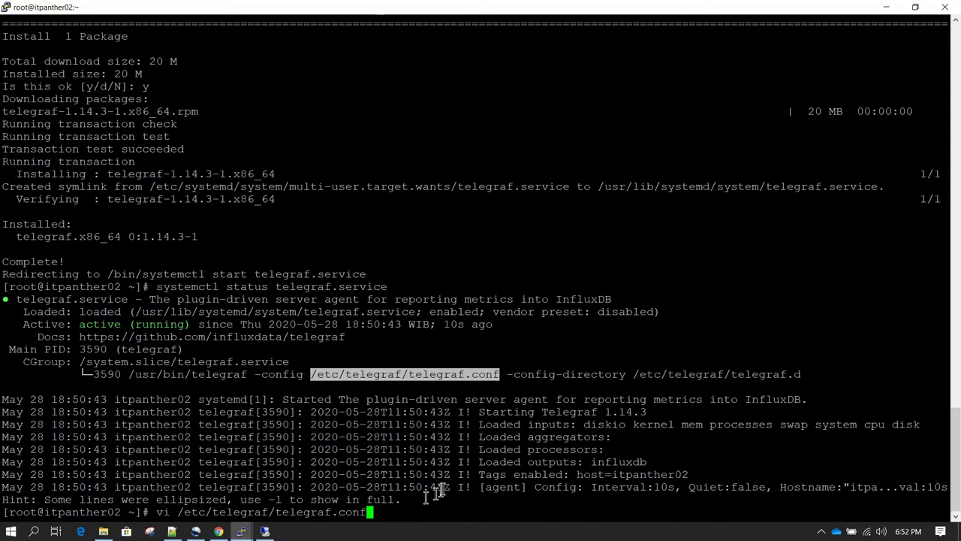
key("Return")
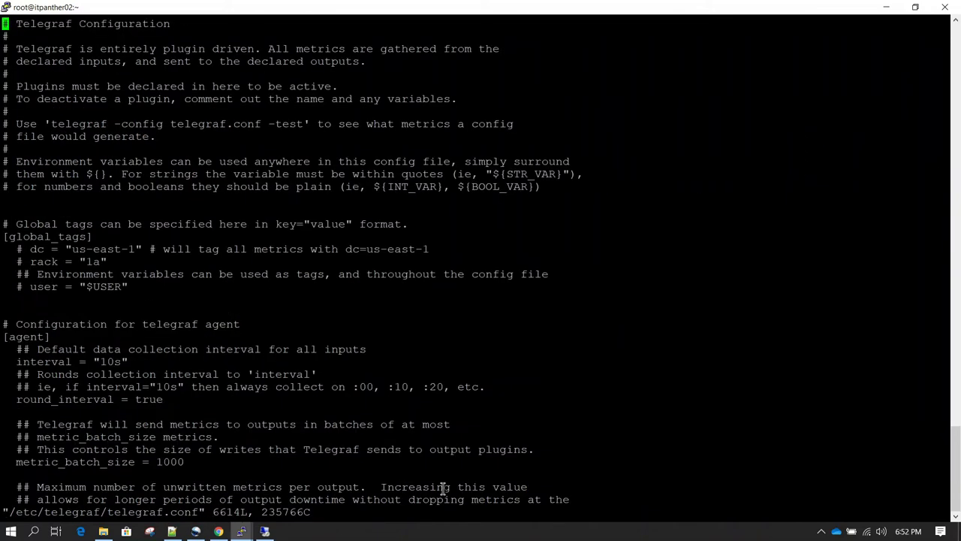
Step: Search for influxdb in the config file and uncomment the udp urls line under [[outputs.influxdb]]
type("/influxdb")
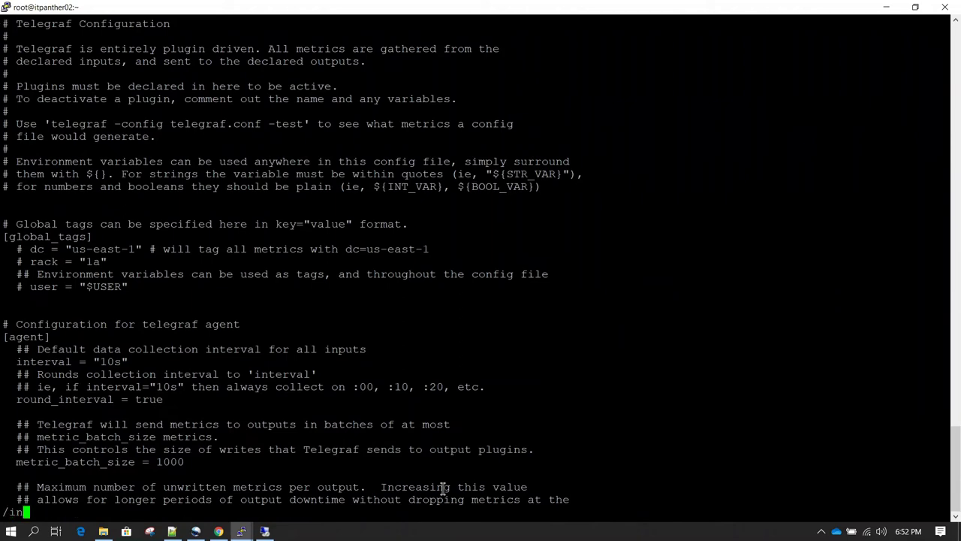
key("Return")
key("i")
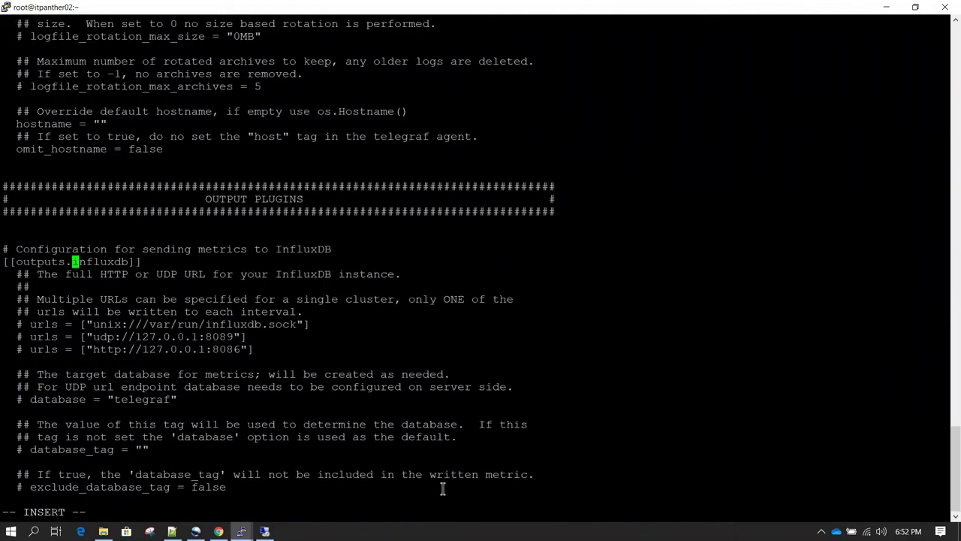
key("Down")
key("Down")
key("Down")
key("Down")
key("Down")
key("Down")
key("Left")
key("Left")
key("Left")
key("Left")
key("Left")
key("Left")
key("Left")
key("Left")
key("Delete")
key("Delete")
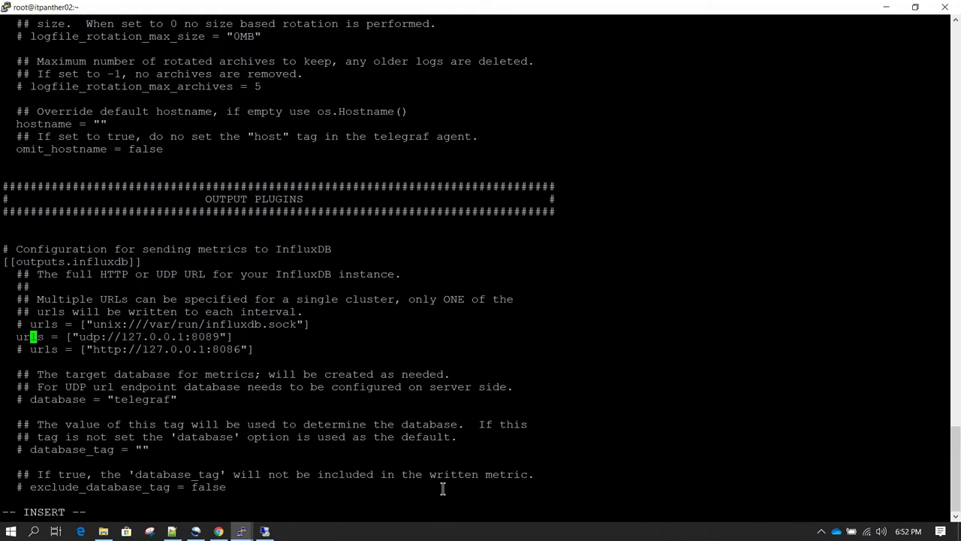
Step: Change the host in the udp output URL to 10.128.0.4, keeping port 8089, and save and quit vi
key("Right")
key("Right")
key("Right")
key("Right")
key("Right")
key("Right")
key("Right")
key("Right")
key("Right")
key("Right")
key("Right")
key("Right")
key("Right")
key("Right")
key("Right")
key("Right")
key("Right")
key("Right")
key("Right")
key("Right")
key("Right")
key("Right")
key("Right")
key("Right")
key("BackSpace")
key("BackSpace")
key("BackSpace")
key("BackSpace")
key("BackSpace")
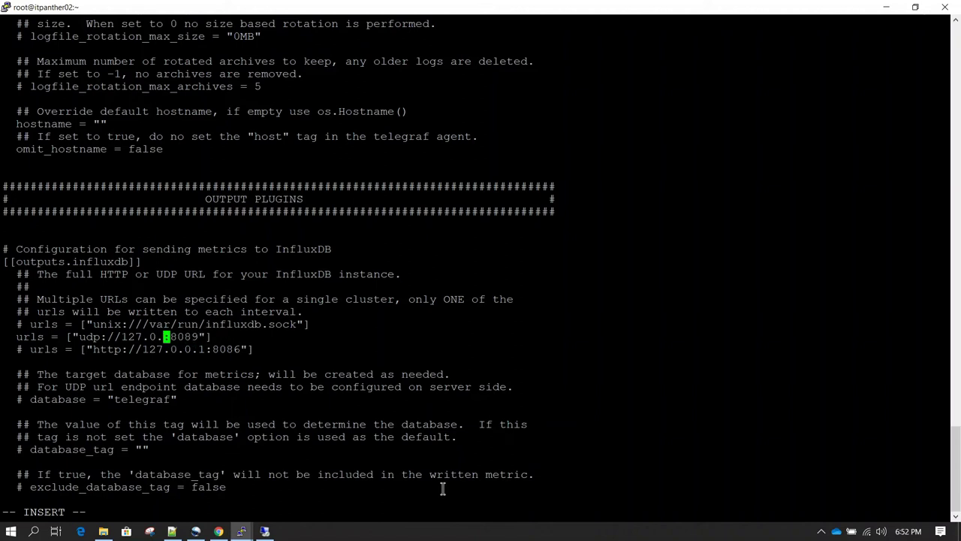
key("BackSpace")
key("BackSpace")
key("BackSpace")
key("BackSpace")
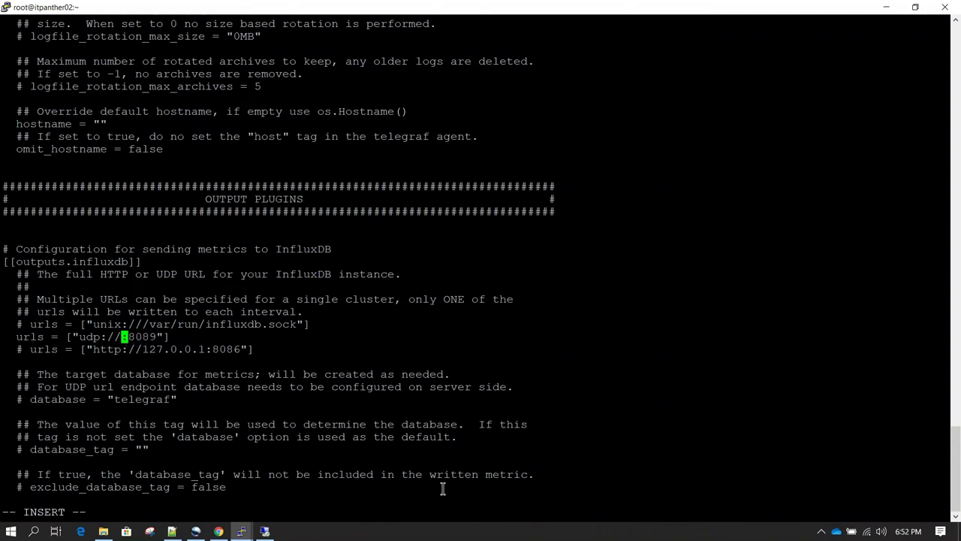
type("10.128")
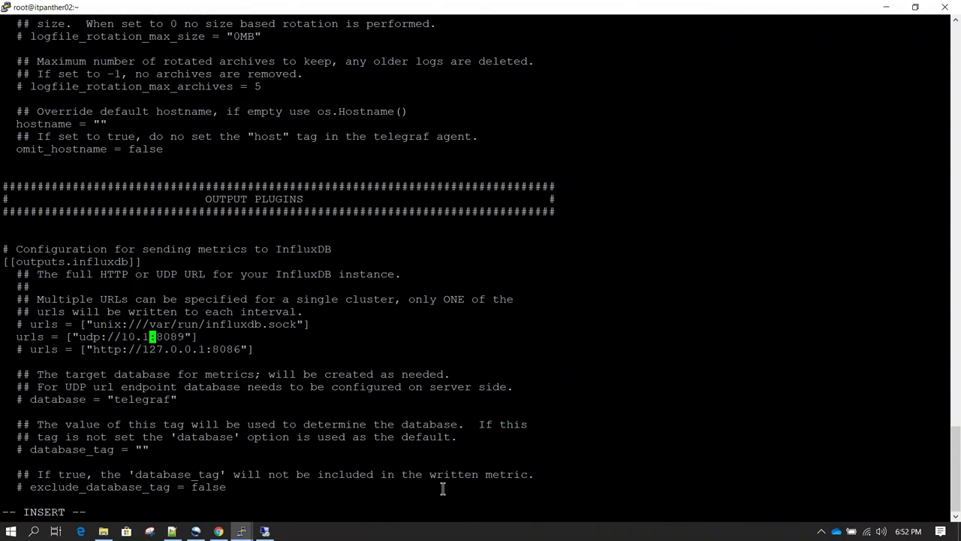
type(".0.4")
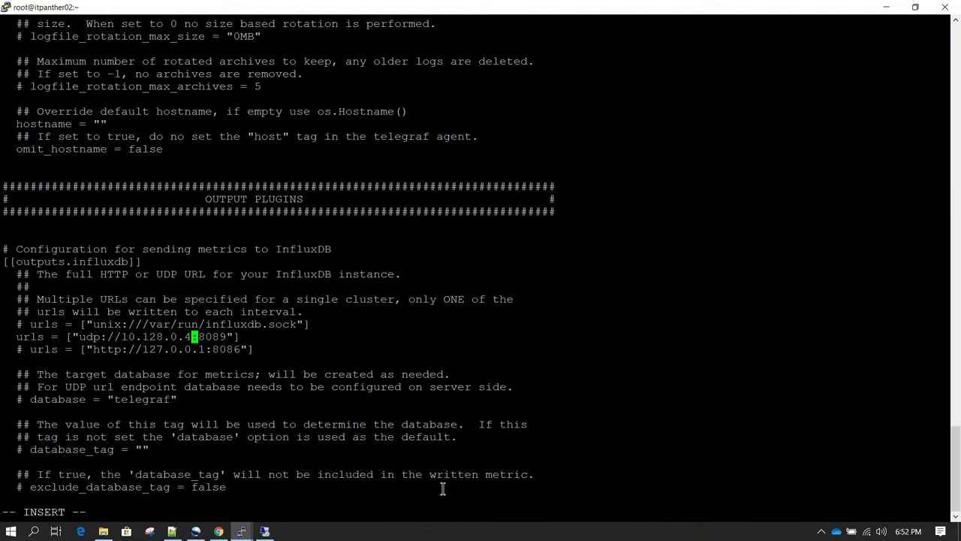
key("Escape")
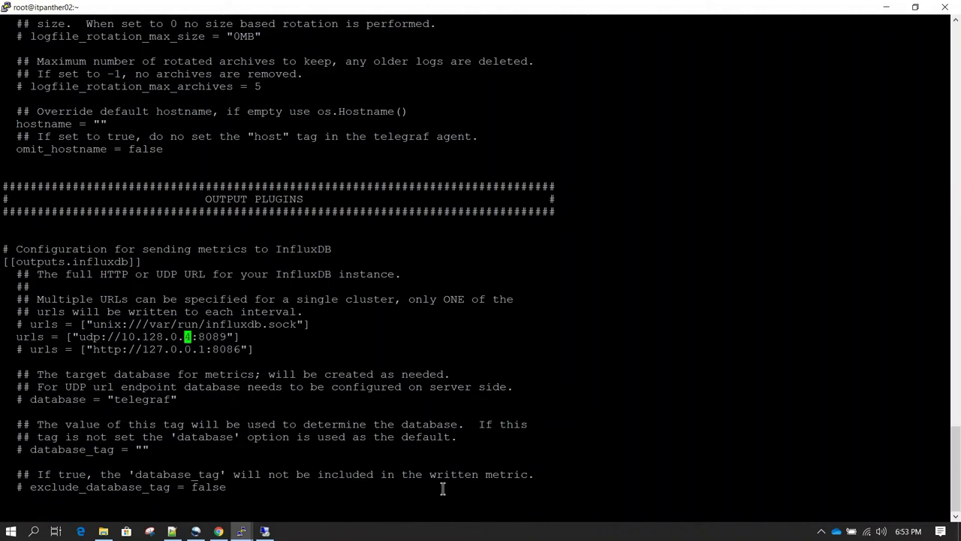
type(":wq")
key("Return")
type("sudo")
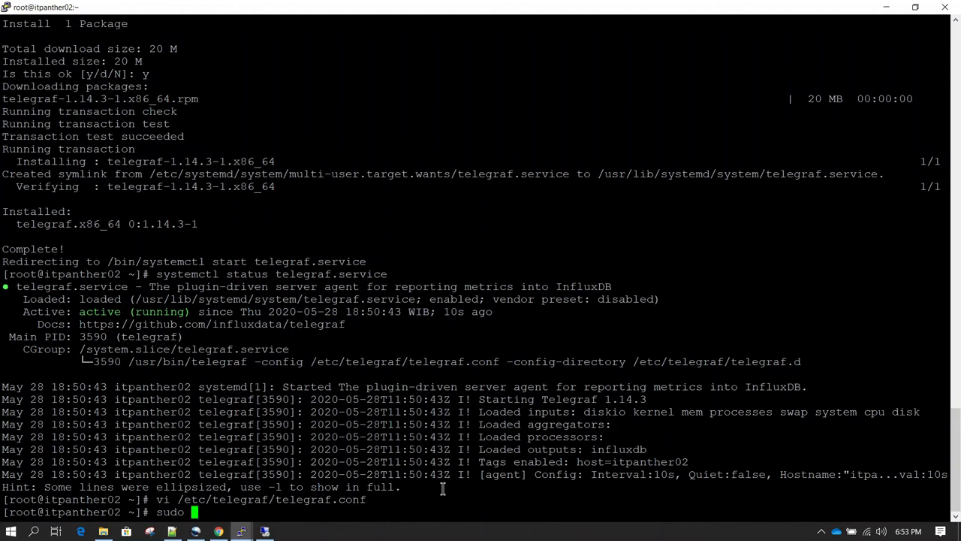
key("BackSpace")
key("BackSpace")
key("BackSpace")
key("BackSpace")
key("BackSpace")
type("systectm")
key("BackSpace")
key("BackSpace")
key("BackSpace")
key("BackSpace")
key("BackSpace")
key("BackSpace")
key("BackSpace")
key("BackSpace")
Step: Restart telegraf.service with systemctl
type("systemctl restart ")
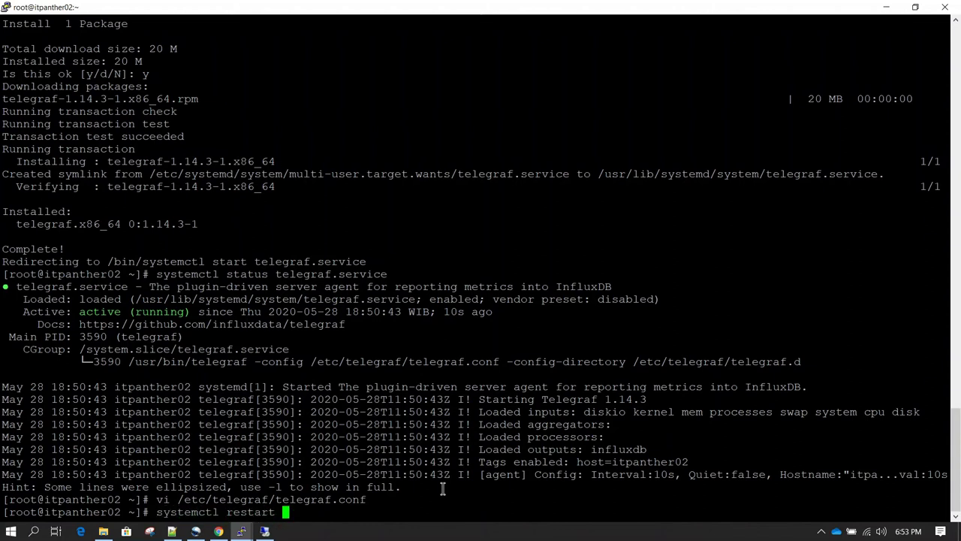
type("telegra")
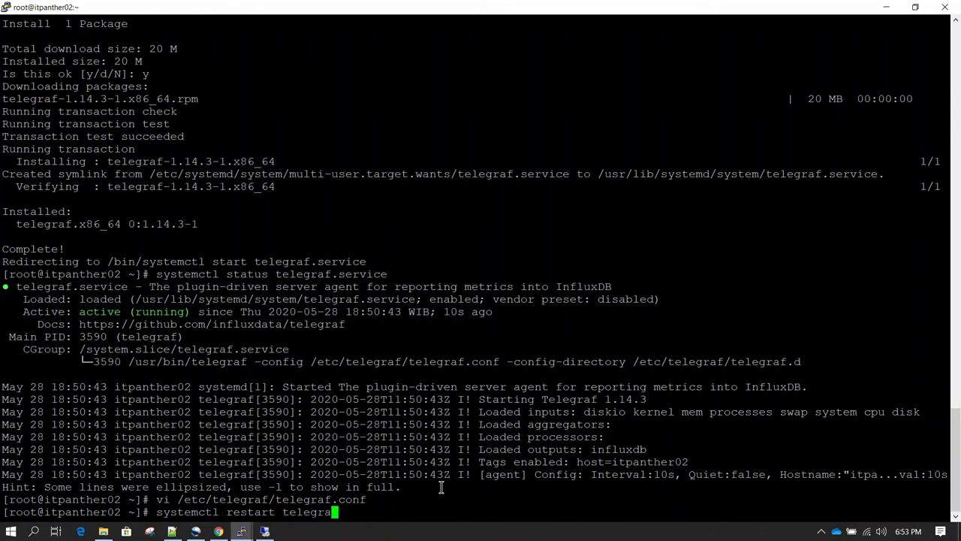
type("f.service")
key("Return")
Step: Recall the restart command, change restart to status, and run it to check telegraf.service
key("Up")
key("Left")
key("Left")
key("Left")
key("Left")
key("Left")
key("Left")
key("Left")
key("Left")
key("Left")
key("Left")
key("Left")
key("Left")
key("Left")
key("Left")
key("Left")
key("Left")
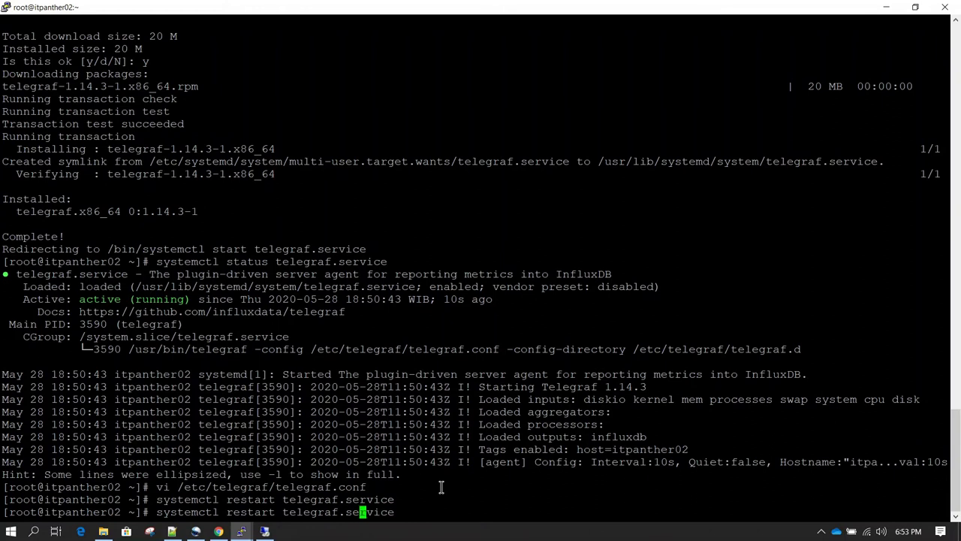
key("Left")
key("BackSpace")
key("BackSpace")
key("BackSpace")
key("BackSpace")
key("BackSpace")
key("BackSpace")
key("BackSpace")
type("sta")
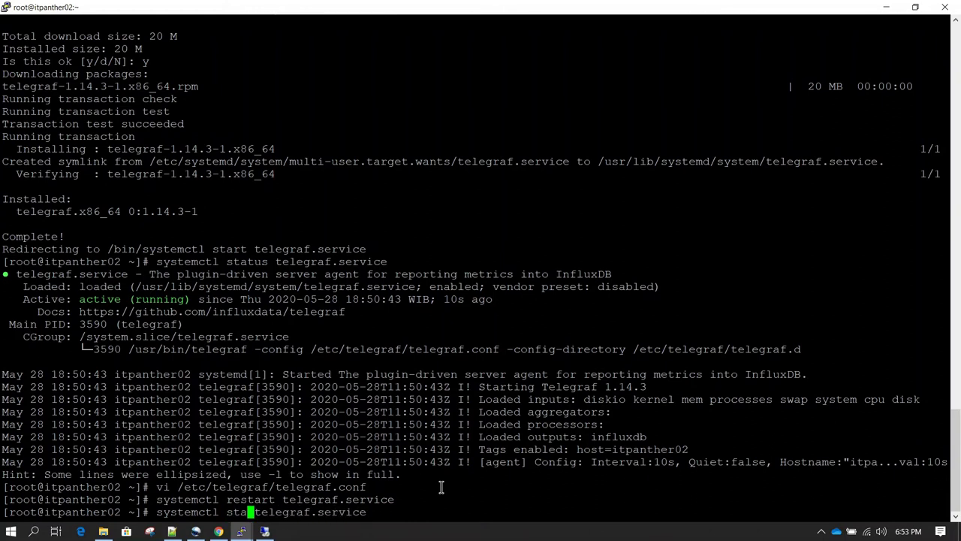
type("tus")
key("Return")
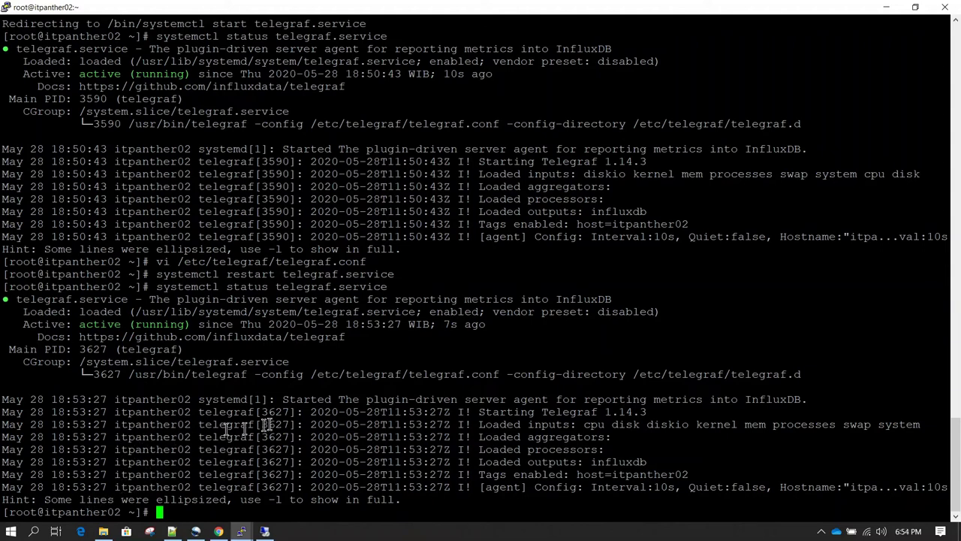
Step: Look up the IP address with hostname -i on itpanther02 and in the itpanther03 terminal
type("hostname -i")
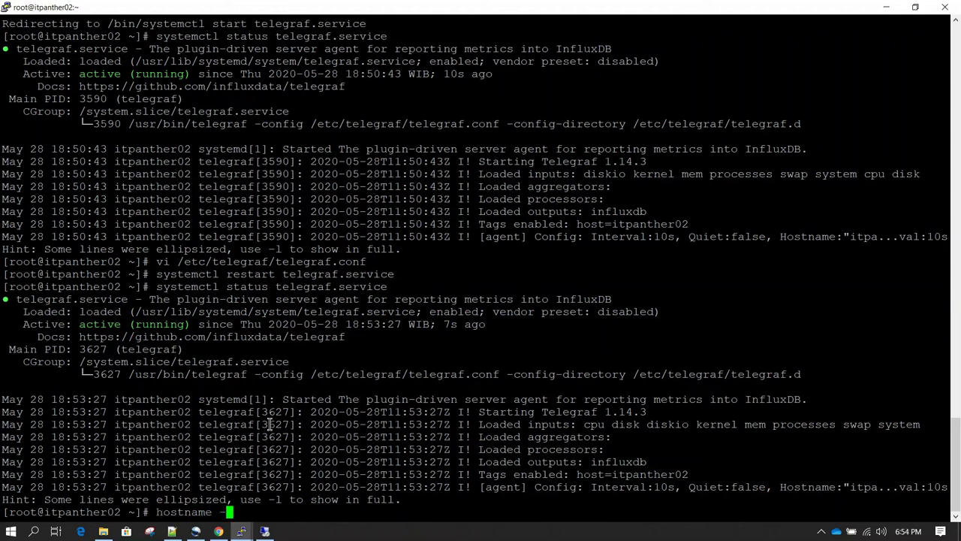
key("Return")
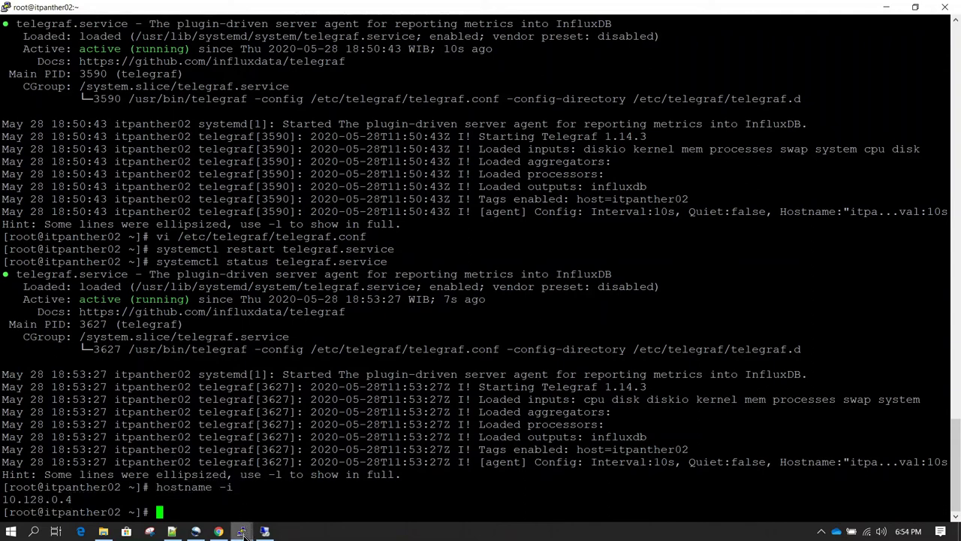
mouse_move(241, 531)
left_click(366, 452)
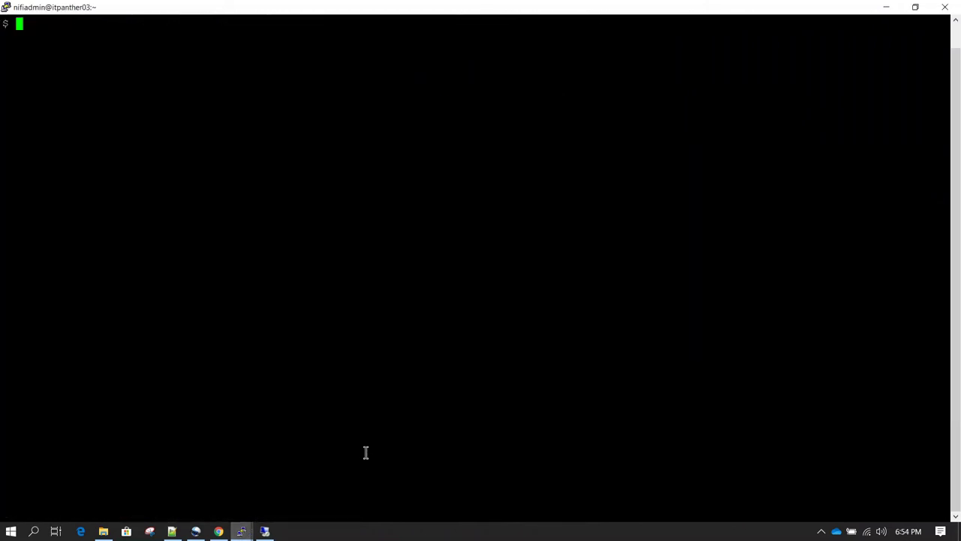
type("hostname -i")
key("Return")
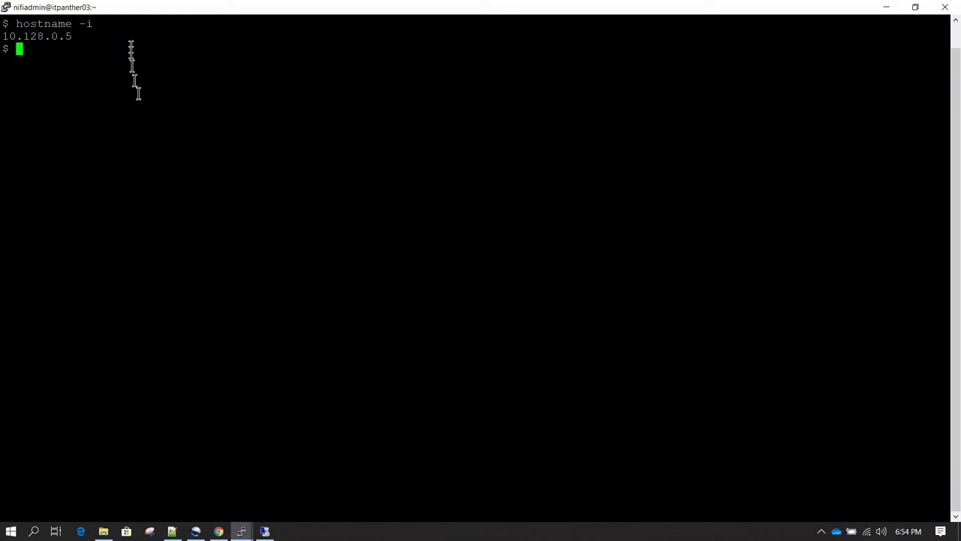
Step: Begin a vi command for a file in /tmp/ on itpanther03, and examine the article's InfluxDB and Telegraf architecture diagram in Chrome
type("vi /tmp/")
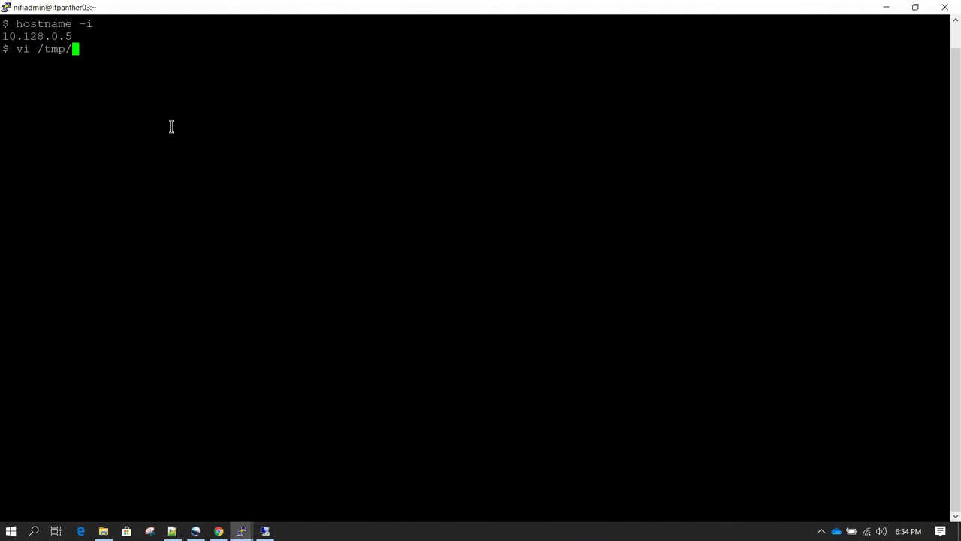
left_click(218, 531)
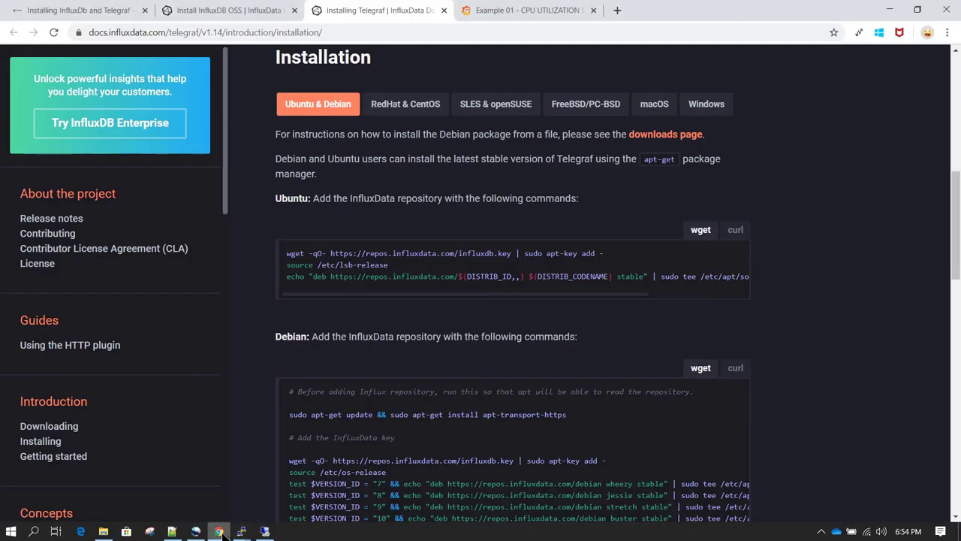
left_click(94, 9)
scroll(536, 210, "up", 3)
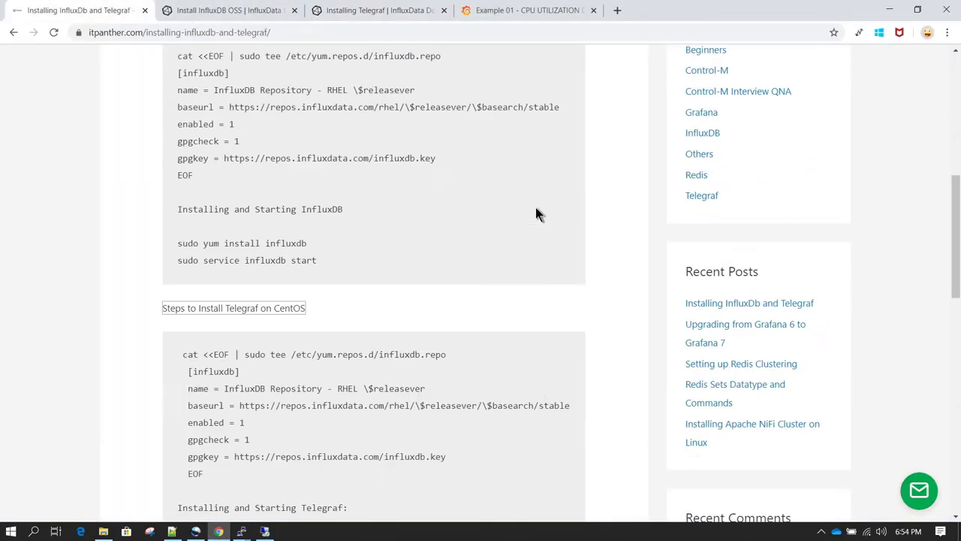
scroll(535, 207, "up", 10)
scroll(536, 207, "up", 5, "ctrl")
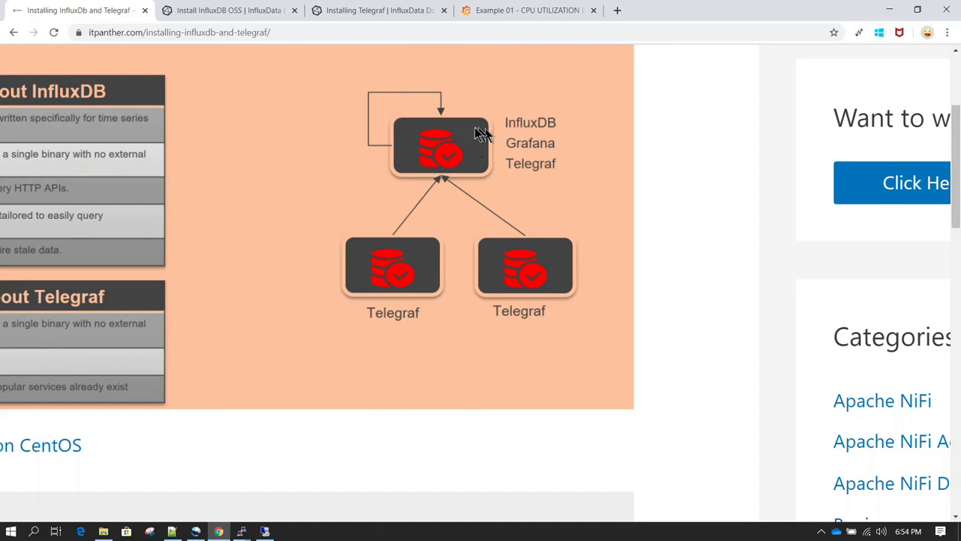
Step: Return to the itpanther03 terminal, complete the command to open /tmp/telegraf.sh in vi, and enter insert mode
mouse_move(241, 531)
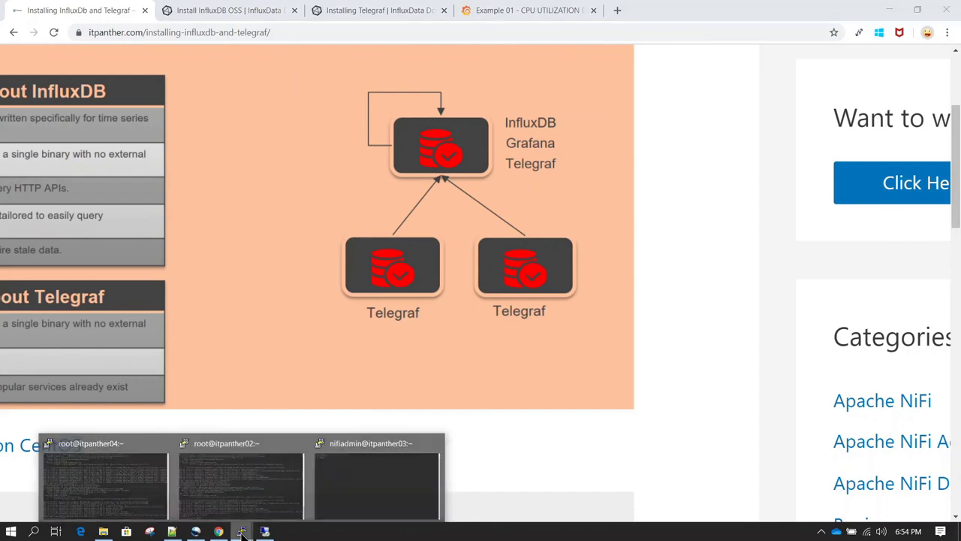
left_click(367, 472)
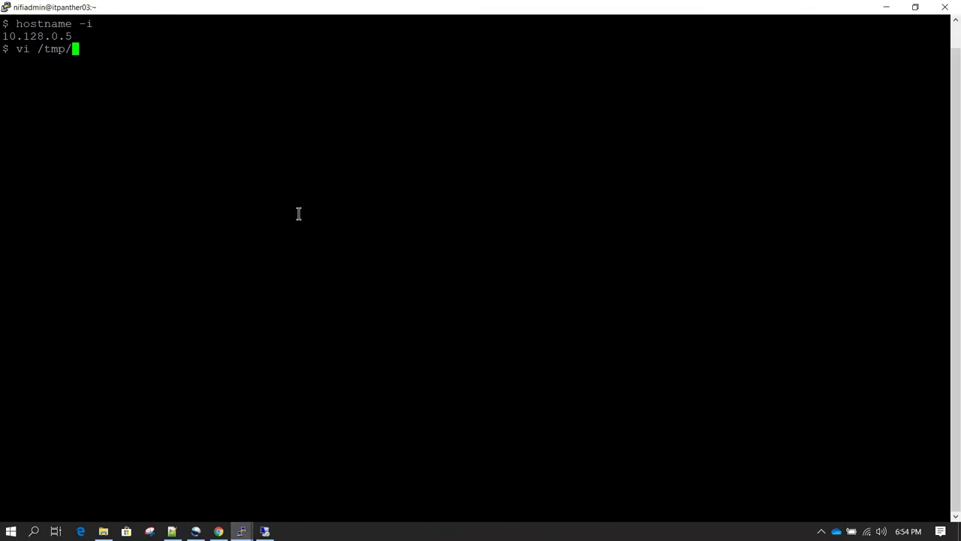
type("telegraf.sh")
key("Return")
key("i")
Step: Copy the full Telegraf on CentOS command block from the article in Chrome and paste it into telegraf.sh in the itpanther03 terminal
left_click(218, 531)
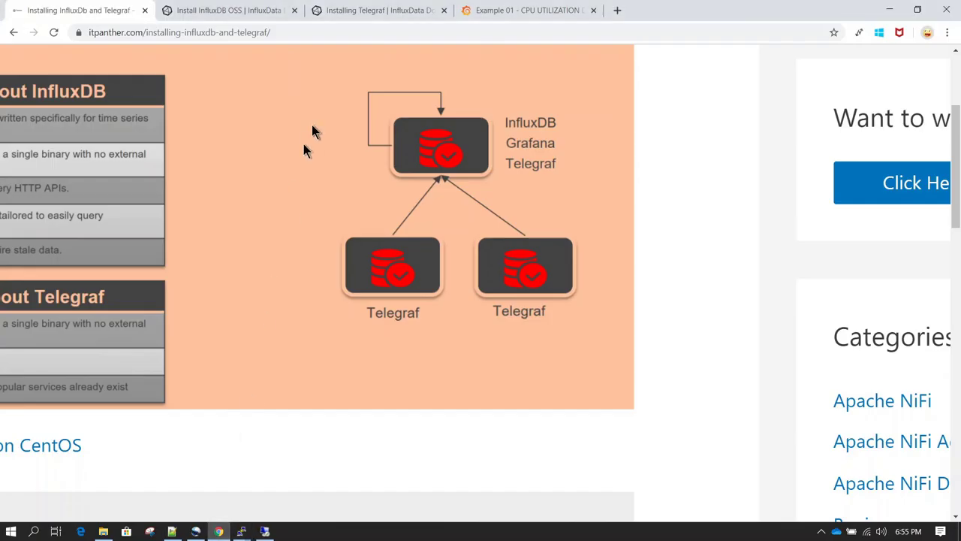
scroll(387, 171, "down", 10)
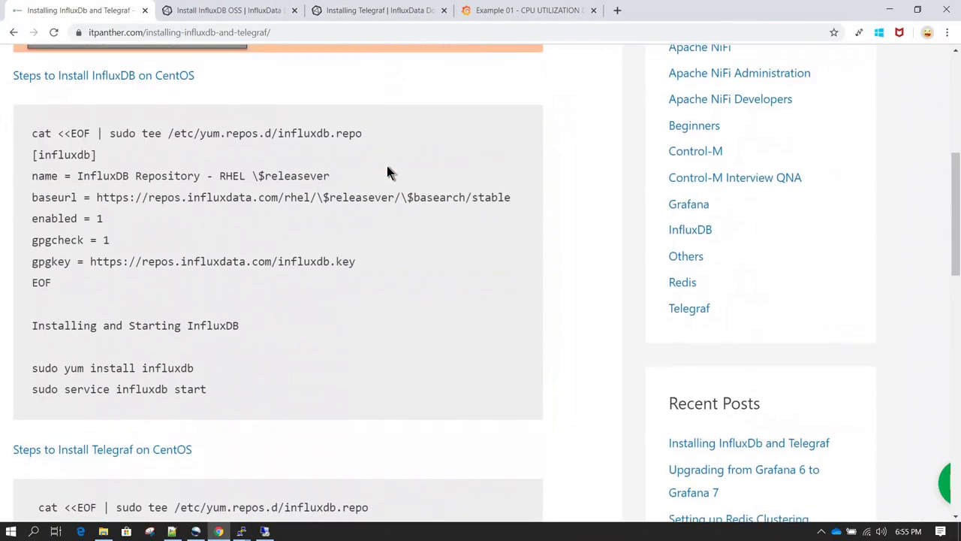
scroll(386, 171, "down", 1)
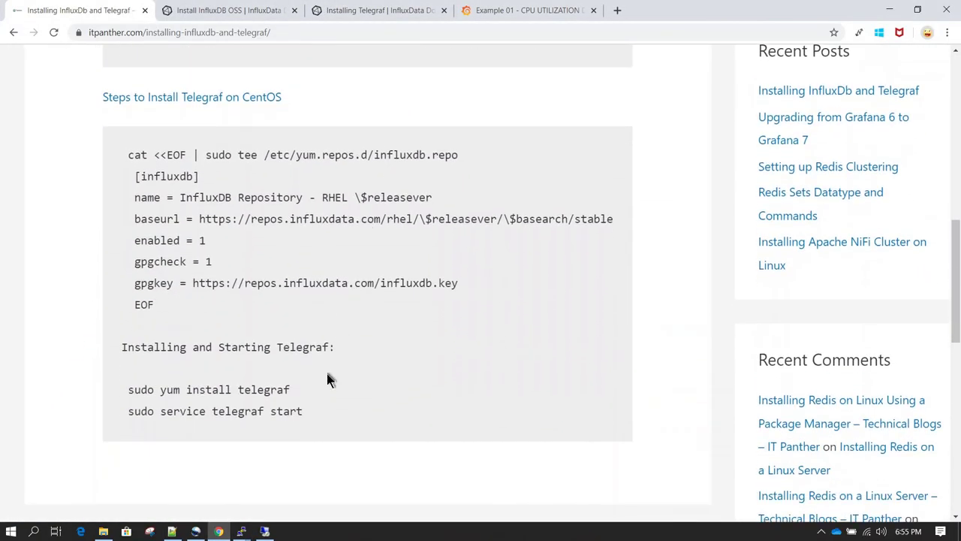
left_click_drag(311, 412, 132, 154)
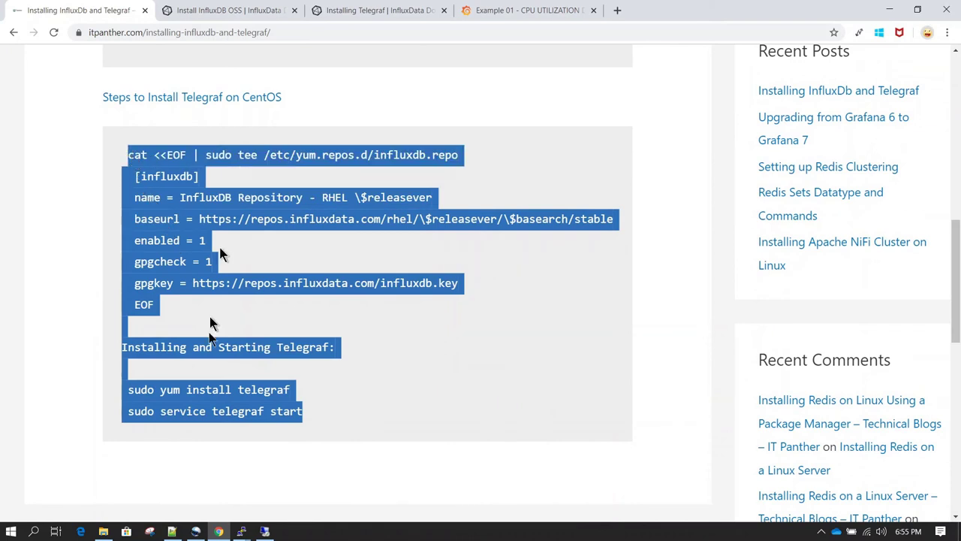
left_click(242, 531)
left_click(336, 465)
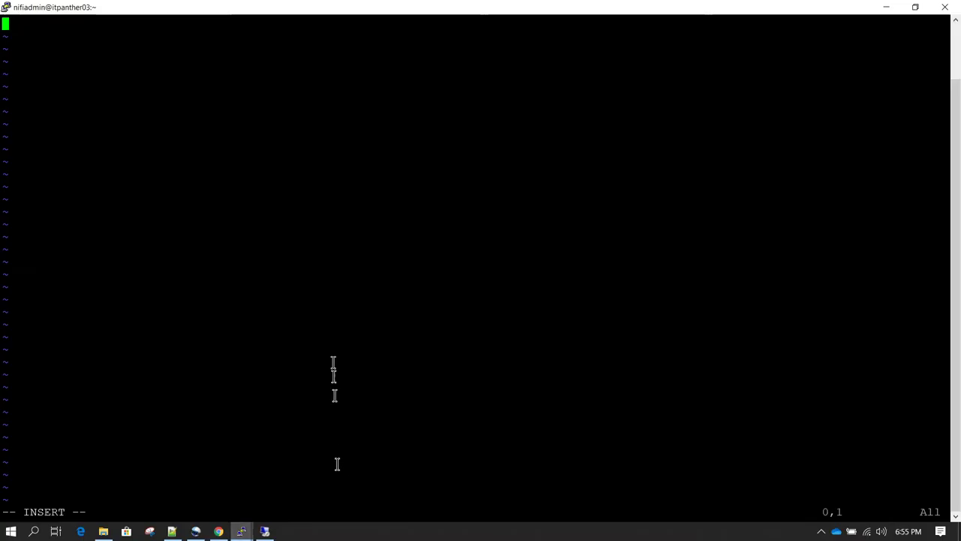
right_click(323, 290)
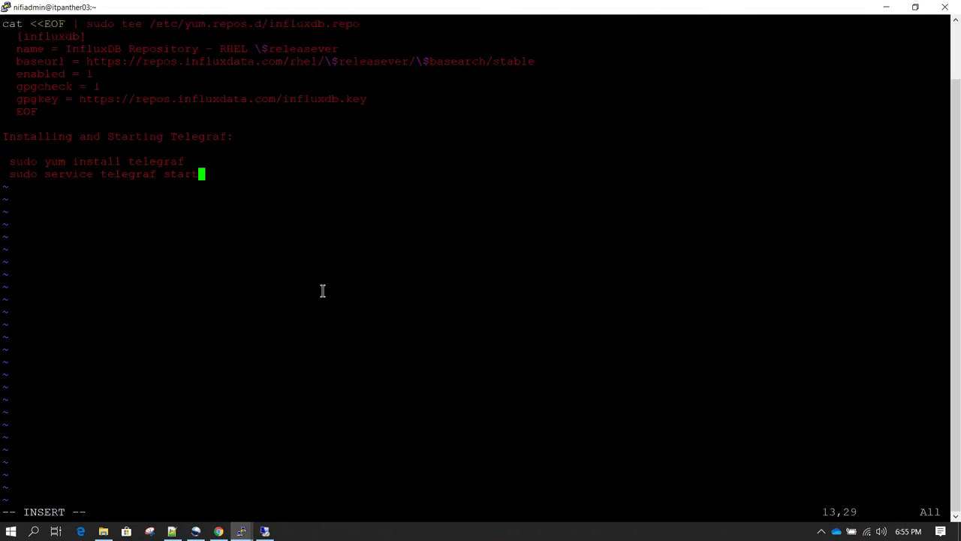
Step: Delete all the pasted lines from telegraf.sh in vi and re-enter insert mode
key("Up")
key("Up")
key("Up")
key("Up")
key("Up")
key("Up")
key("Up")
key("Up")
key("Up")
key("Up")
key("Up")
key("Up")
key("ctrl+Left")
key("ctrl+Left")
key("ctrl+Left")
key("Escape")
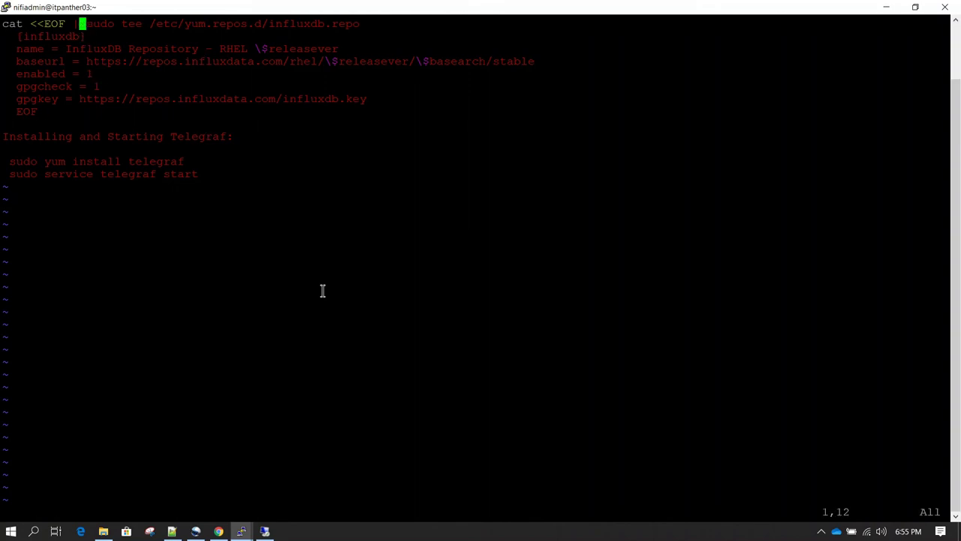
key("d")
key("shift+g")
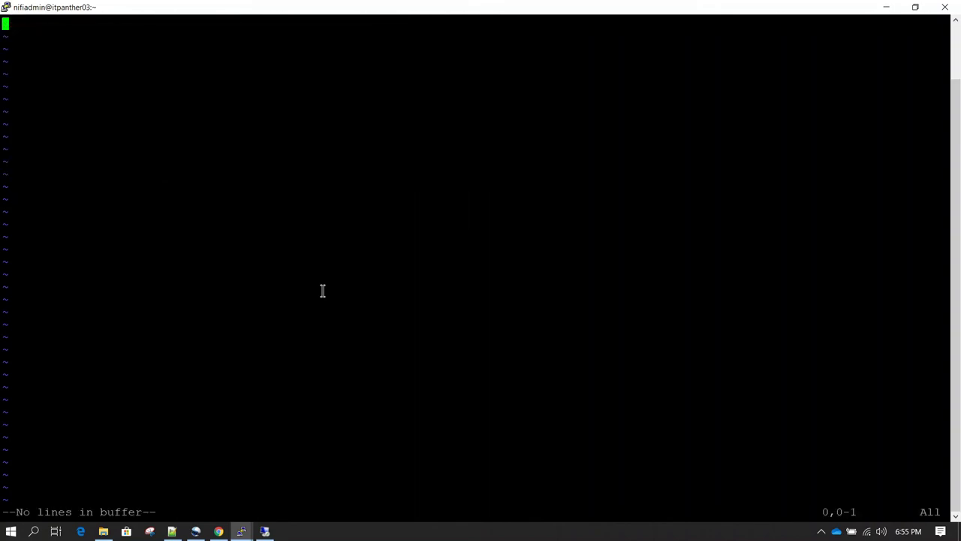
key("i")
Step: Recopy the complete Telegraf on CentOS command block from the article in Chrome and paste it into the emptied telegraf.sh in the itpanther03 terminal
left_click(217, 531)
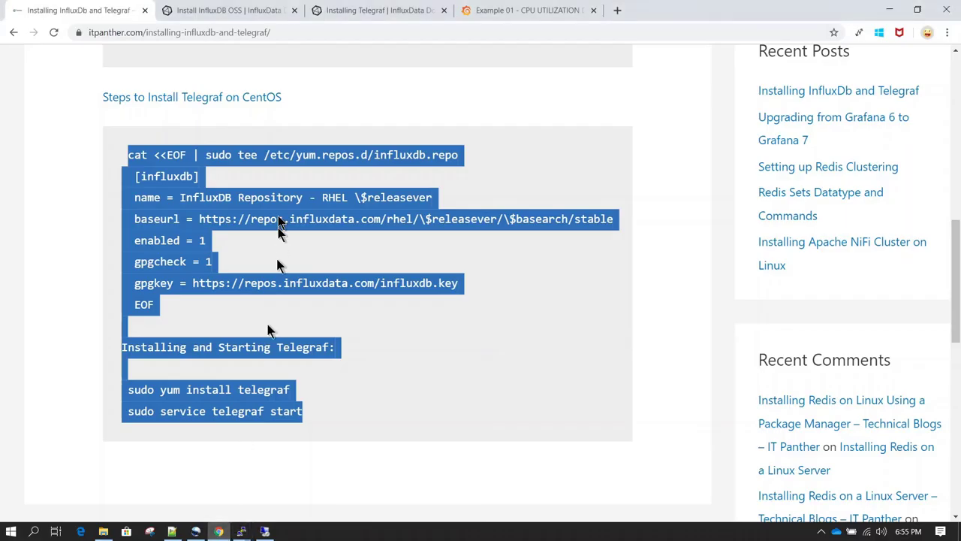
left_click(117, 152)
left_click_drag(129, 155, 304, 421)
right_click(274, 403)
left_click(304, 414)
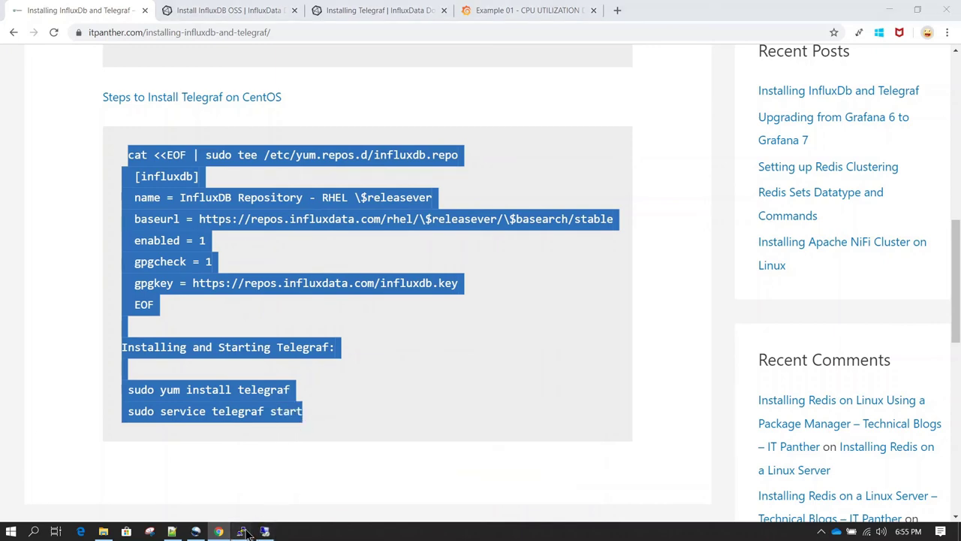
mouse_move(242, 530)
left_click(341, 480)
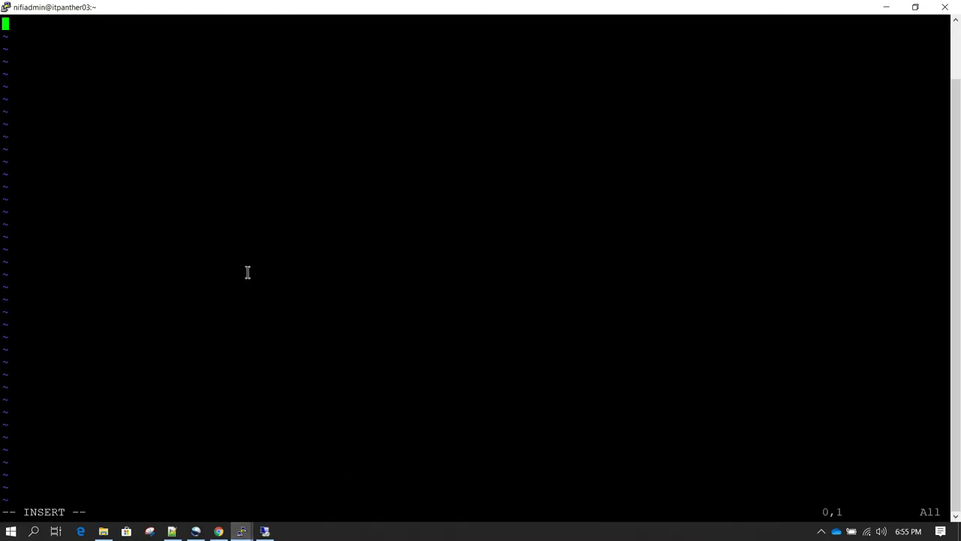
right_click(247, 272)
Step: Remove the stray i after the start command and comment out the "Installing and Starting Telegraf:" line with #
key("Up")
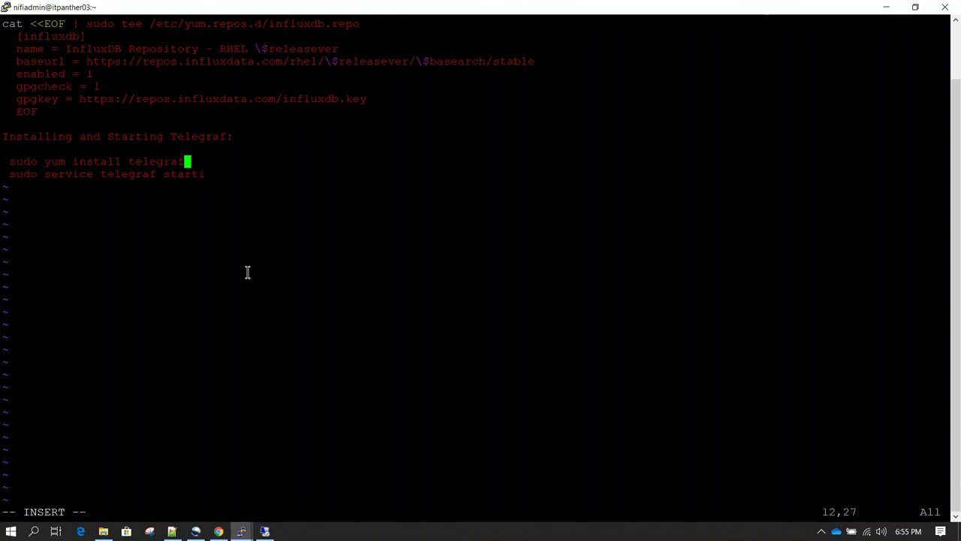
key("Down")
key("Up")
key("Up")
key("Home")
type("#")
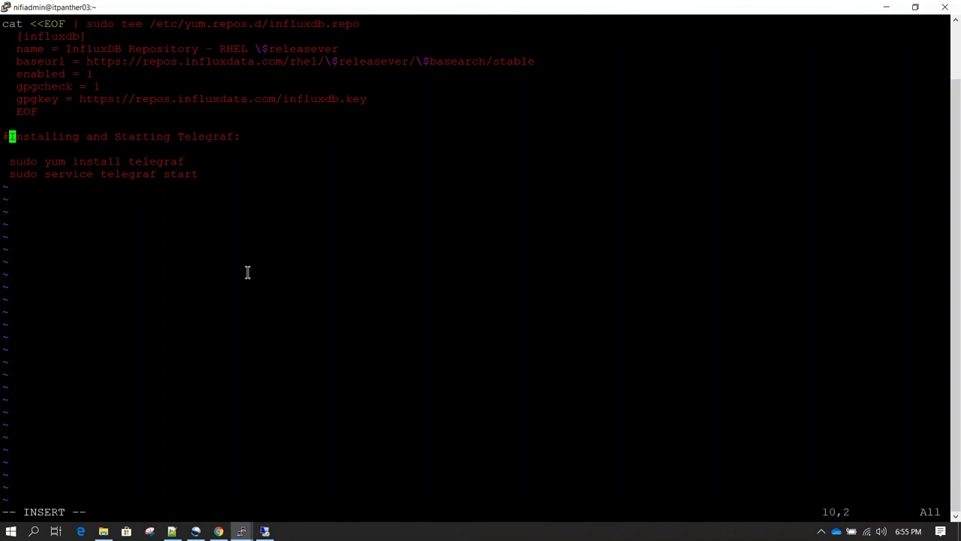
Step: Remove one leading space from each line of the repository block, from [influxdb] down to EOF
key("Up")
key("Up")
key("Up")
key("Up")
key("Up")
key("Up")
key("Up")
key("Up")
key("Delete")
key("Down")
key("Delete")
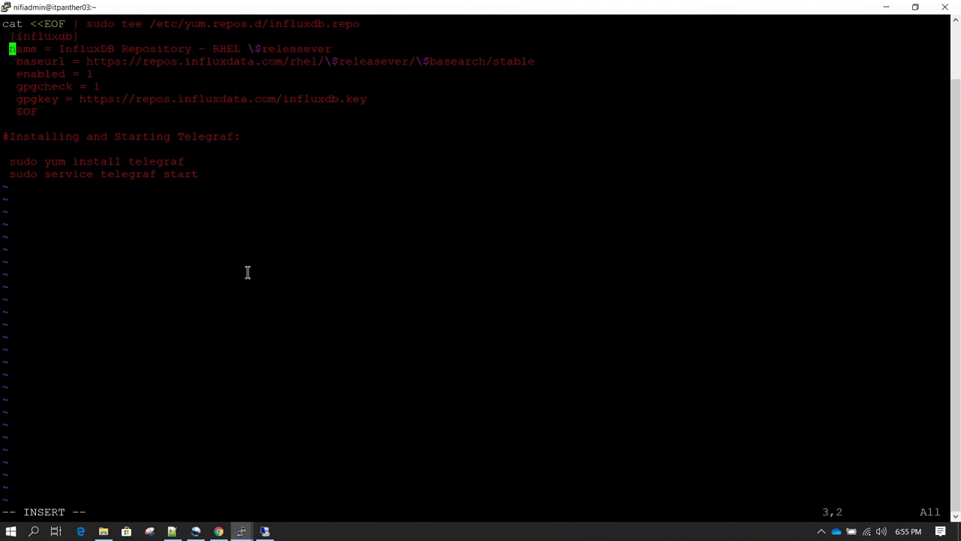
key("Down")
key("Delete")
key("Down")
key("Delete")
key("Down")
key("Delete")
key("Down")
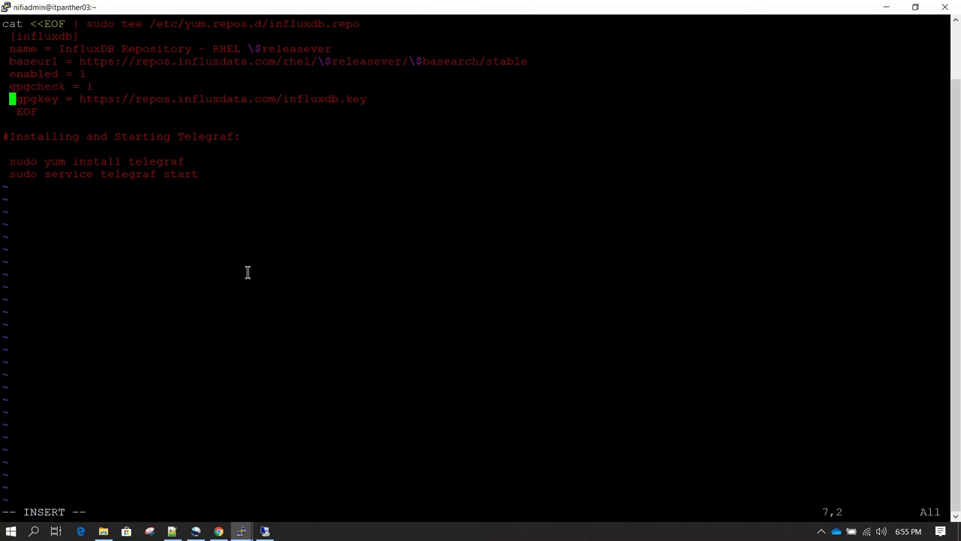
key("Delete")
key("Down")
key("Delete")
key("Up")
key("Up")
key("Up")
key("Up")
key("Up")
key("Up")
key("Up")
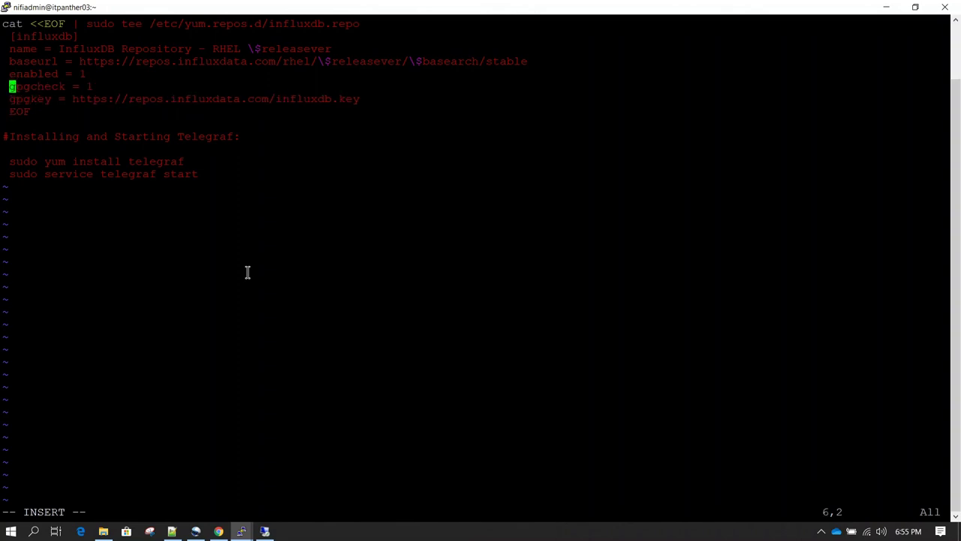
key("Down")
key("Delete")
type("[[")
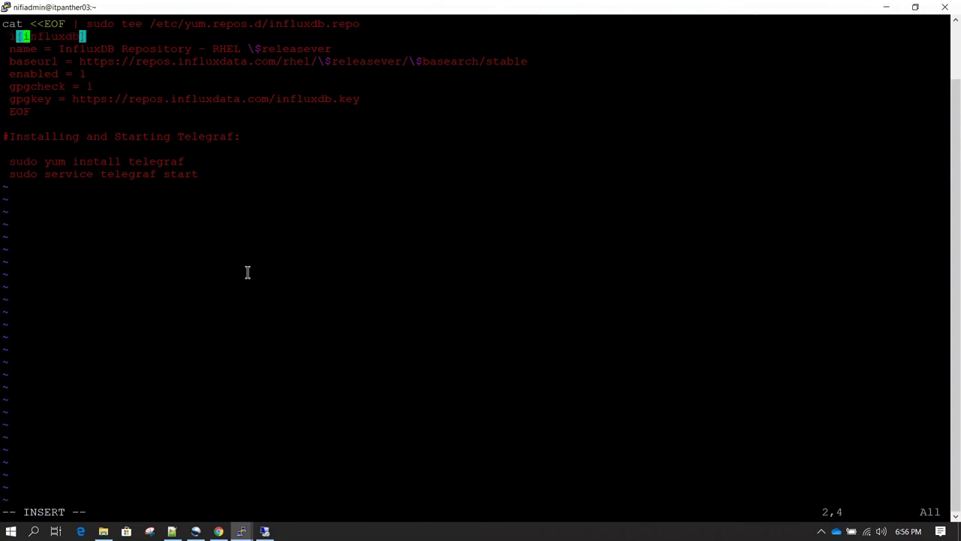
key("Left")
key("Escape")
key("u")
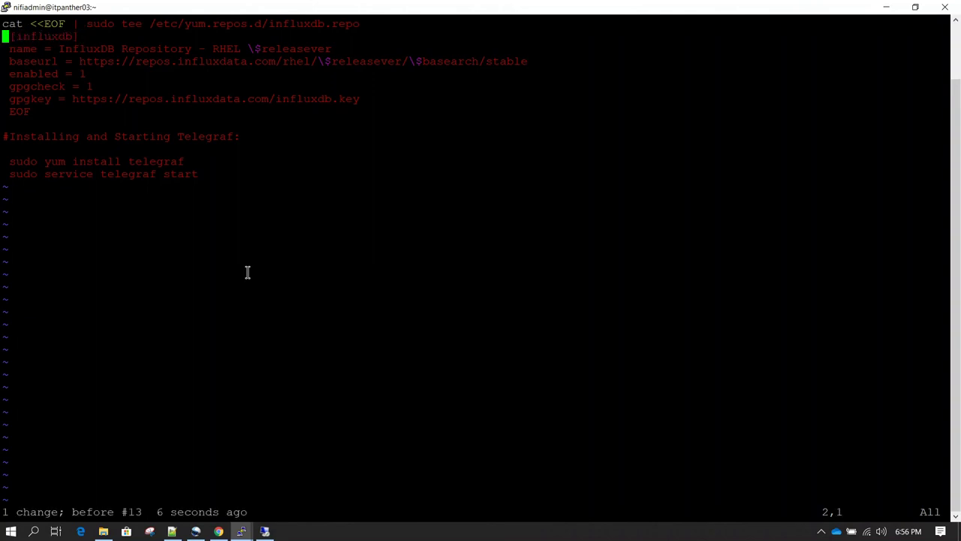
Step: Strip the remaining leading space from every line from [influxdb] through EOF
key("Down")
key("Up")
key("x")
key("Down")
key("x")
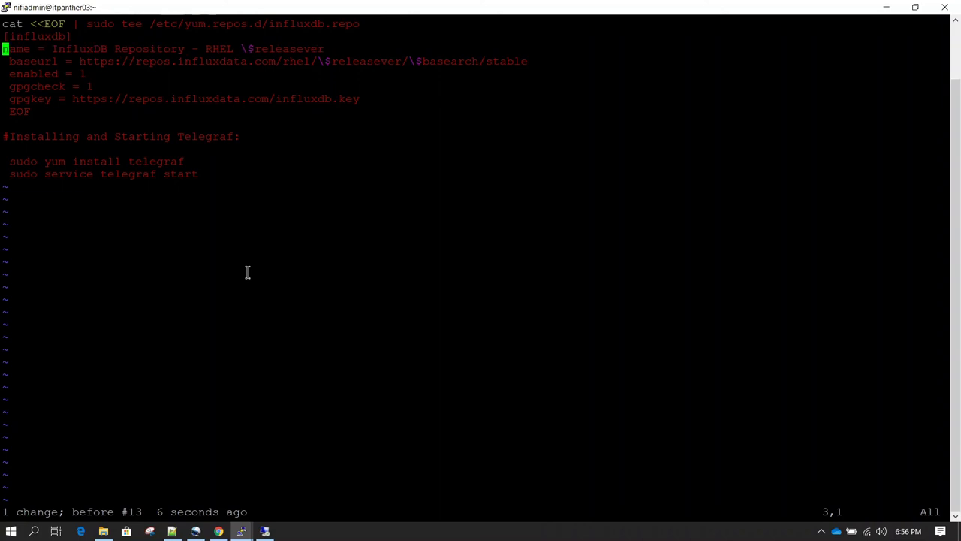
key("Down")
key("x")
key("Down")
key("x")
key("Down")
key("x")
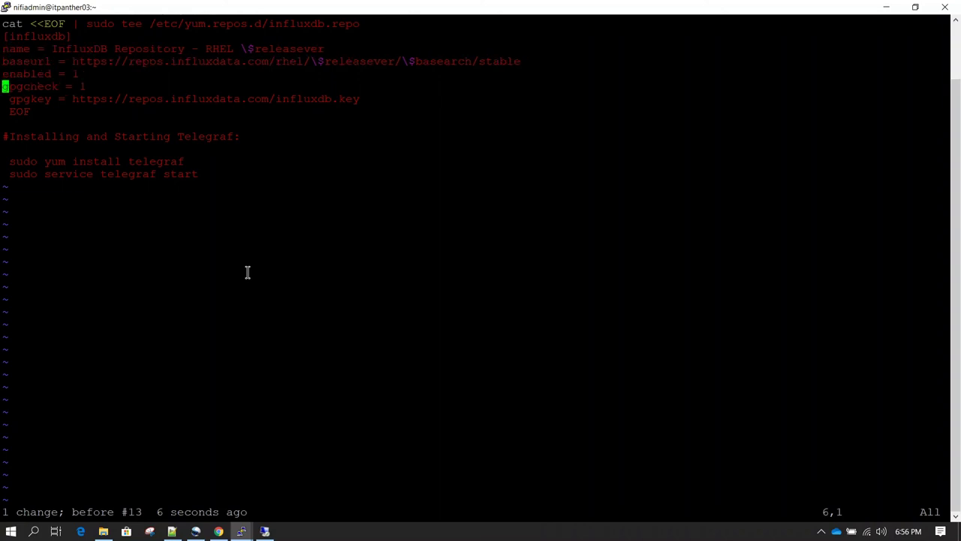
key("Down")
key("x")
key("Down")
key("x")
Step: Remove the leading space from the sudo yum install telegraf and sudo service telegraf start lines
key("Down")
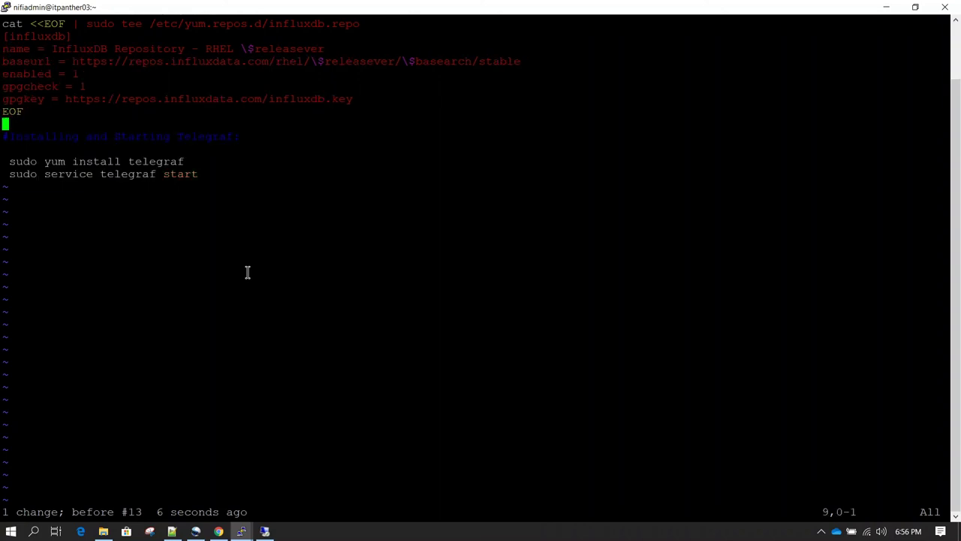
key("Down")
key("Down")
key("Down")
key("x")
key("Down")
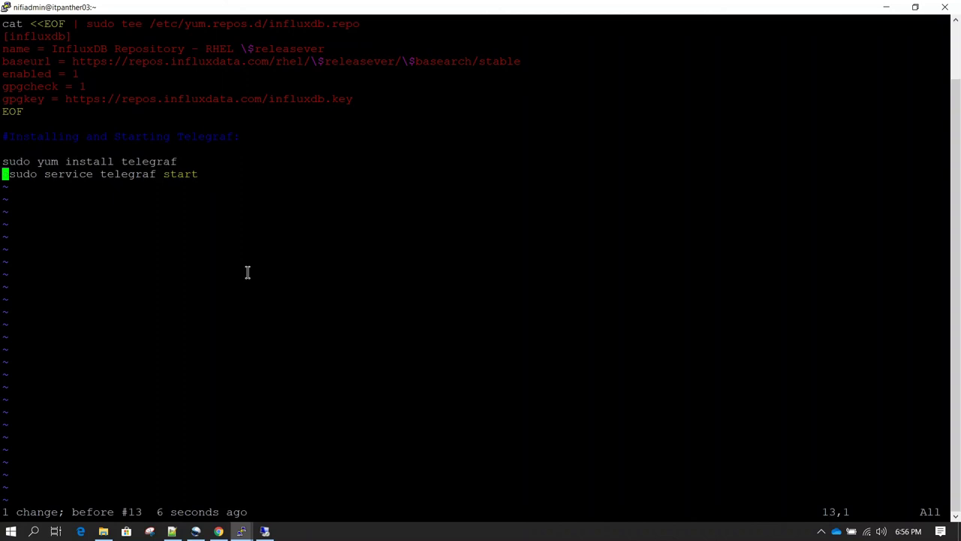
key("x")
Step: Review the telegraf.sh script, from the cat line down to the commented Telegraf installation heading
key("Up")
key("Up")
key("Up")
key("Up")
key("Up")
key("Up")
key("Up")
key("Up")
key("Up")
key("Up")
key("Up")
key("Up")
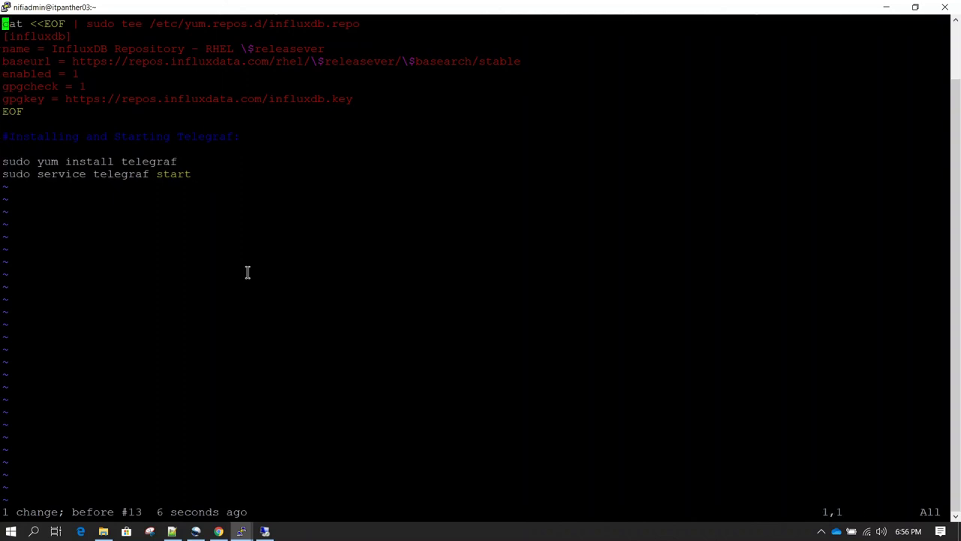
key("Down")
key("Down")
key("Down")
key("Down")
key("Down")
key("Down")
key("Down")
key("Down")
key("Down")
key("Down")
key("Up")
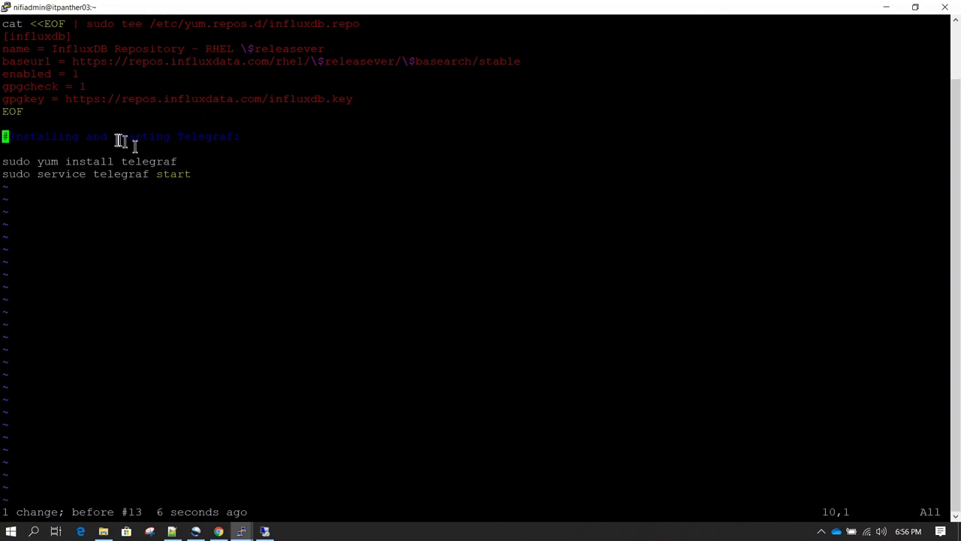
left_click_drag(56, 133, 221, 133)
left_click(221, 133)
Step: Save telegraf.sh and quit vi, and switch to the root user with sudo su -
type(":wq")
key("Return")
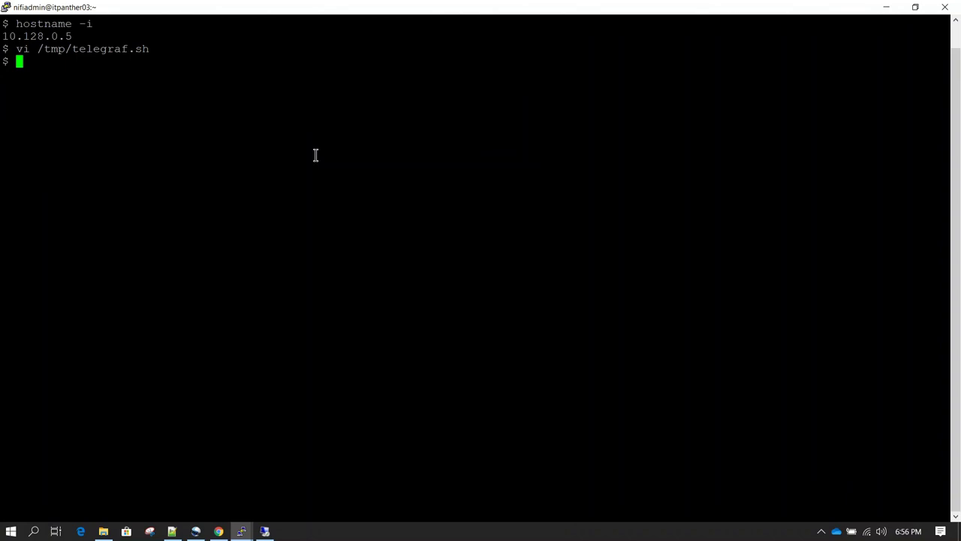
type("sudo su -")
key("Return")
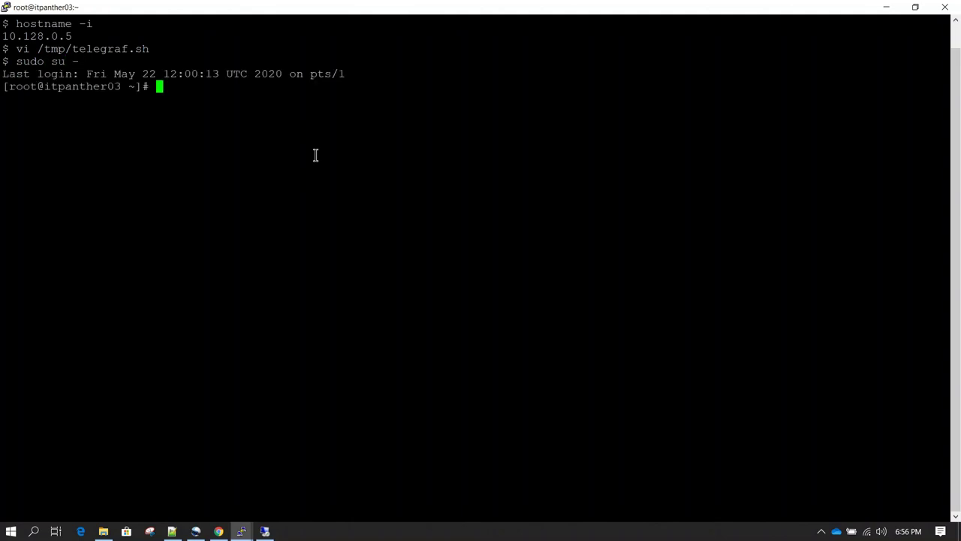
Step: Make the script executable by running chmod 755 on /tmp/telegraf.sh
type("sh")
left_click_drag(40, 48, 144, 49)
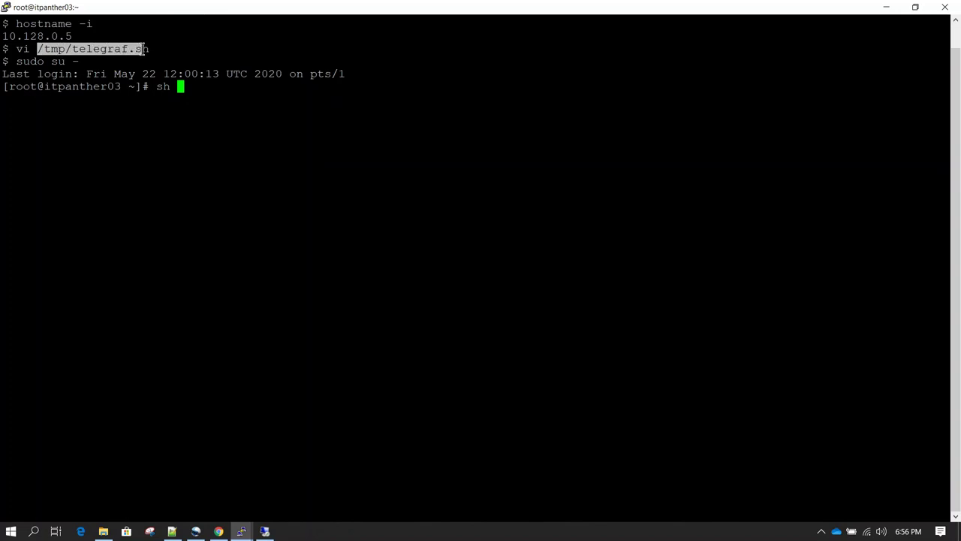
right_click(214, 50)
key("Home")
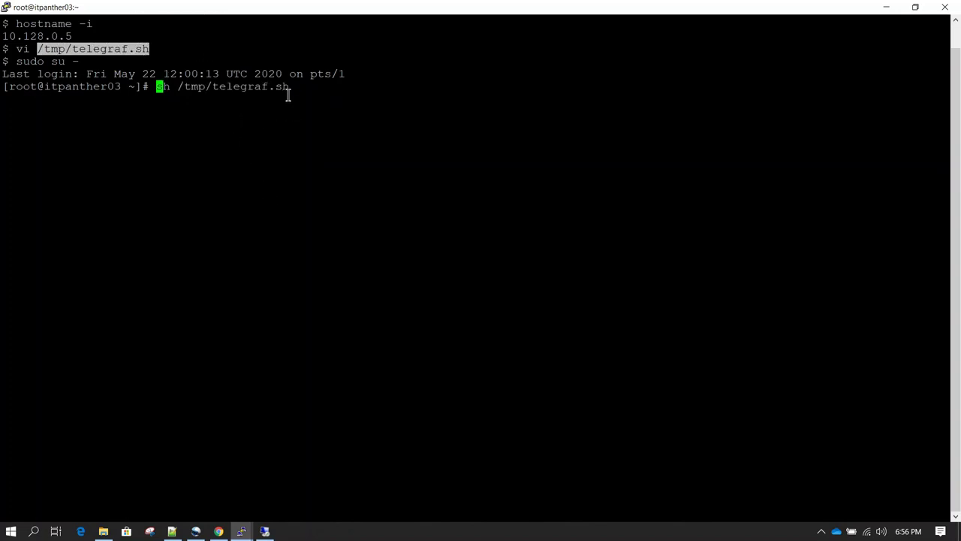
key("Delete")
key("Delete")
key("Delete")
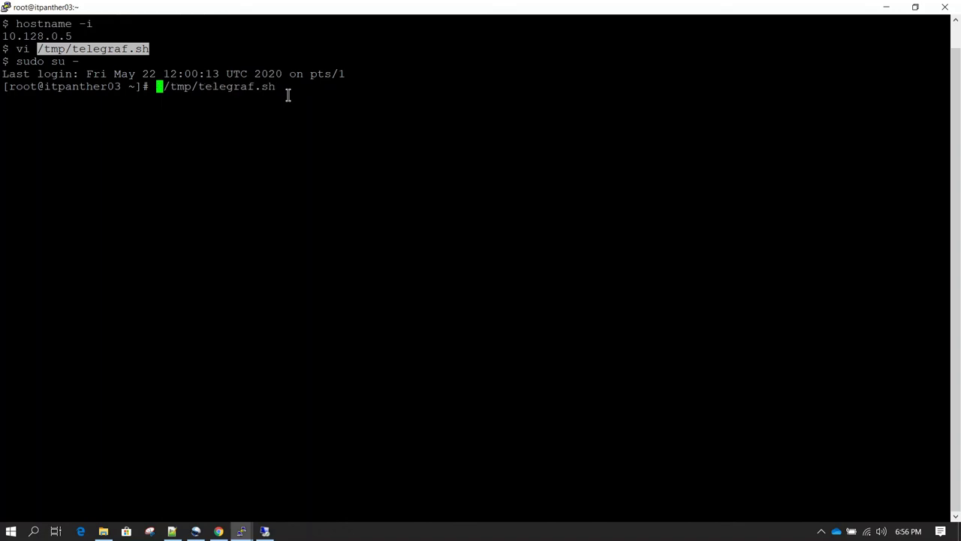
type("chmod 755")
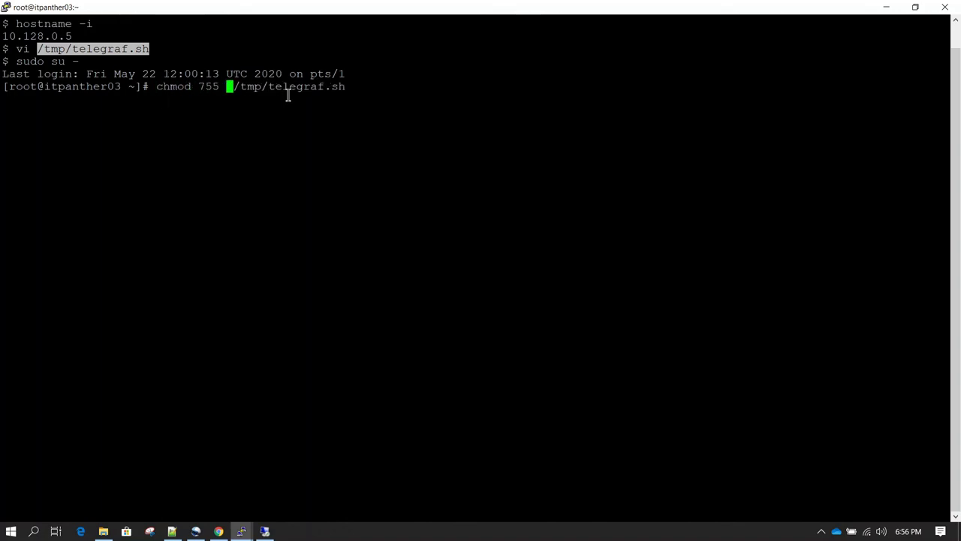
key("Return")
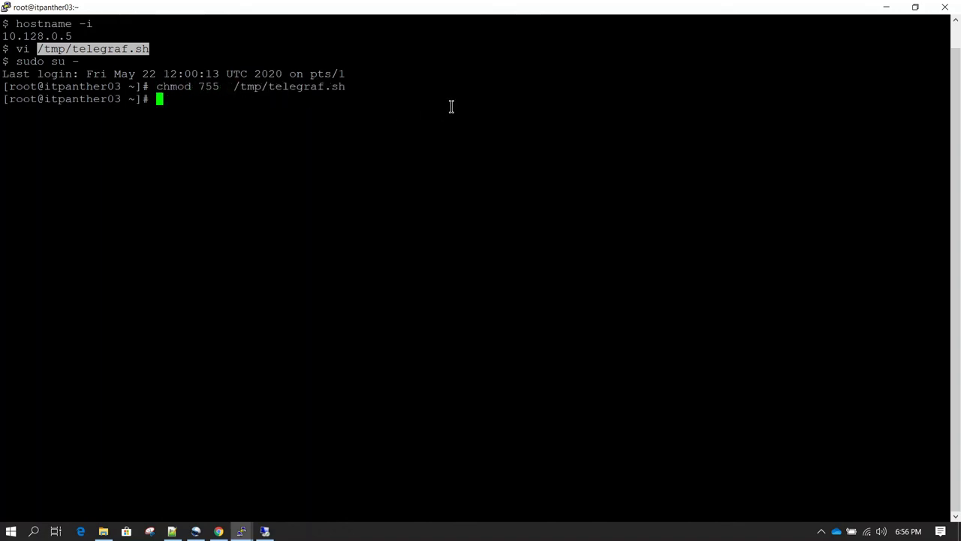
Step: Run /tmp/telegraf.sh with sh, accepting both the Telegraf package installation and the GPG key import with y
type("sh")
left_click_drag(236, 85, 341, 86)
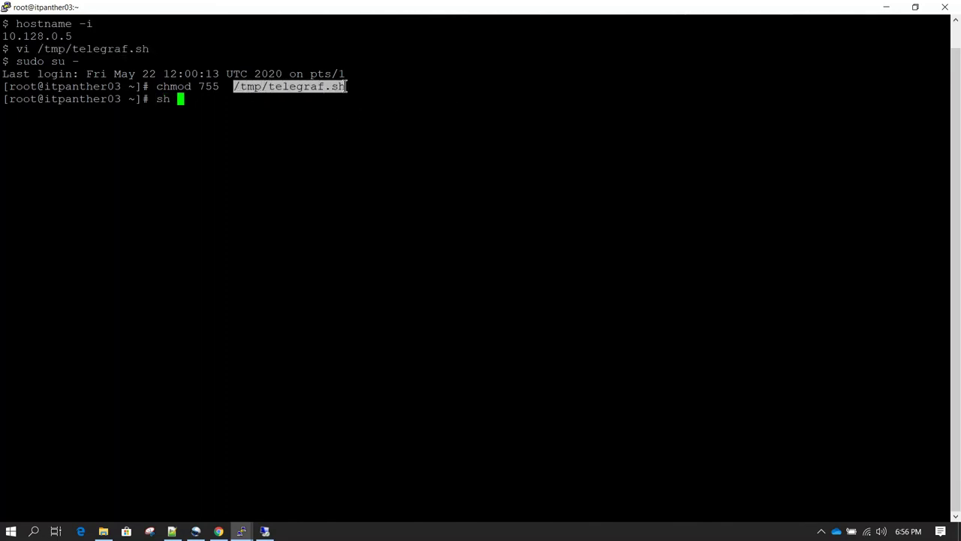
right_click(346, 87)
key("Return")
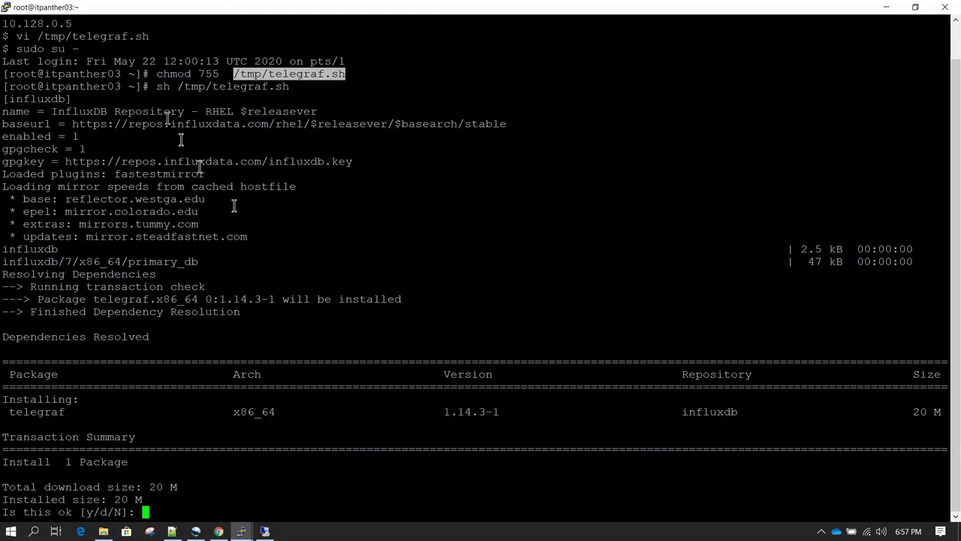
left_click(291, 440)
type("y")
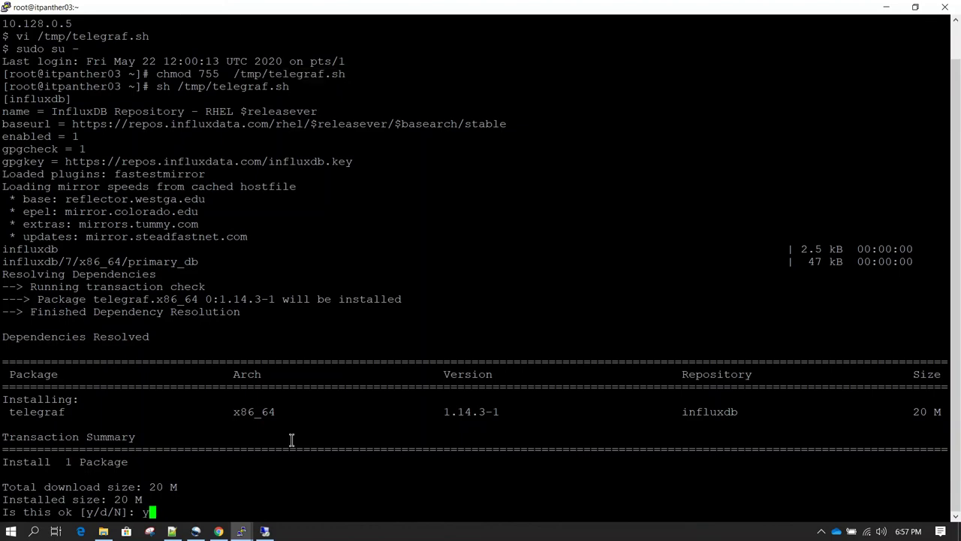
key("Return")
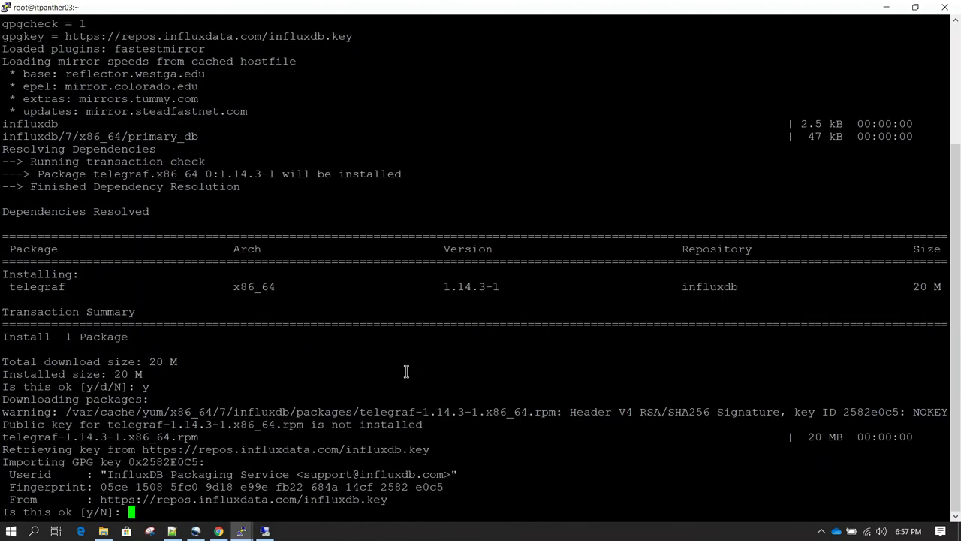
type("y")
key("Return")
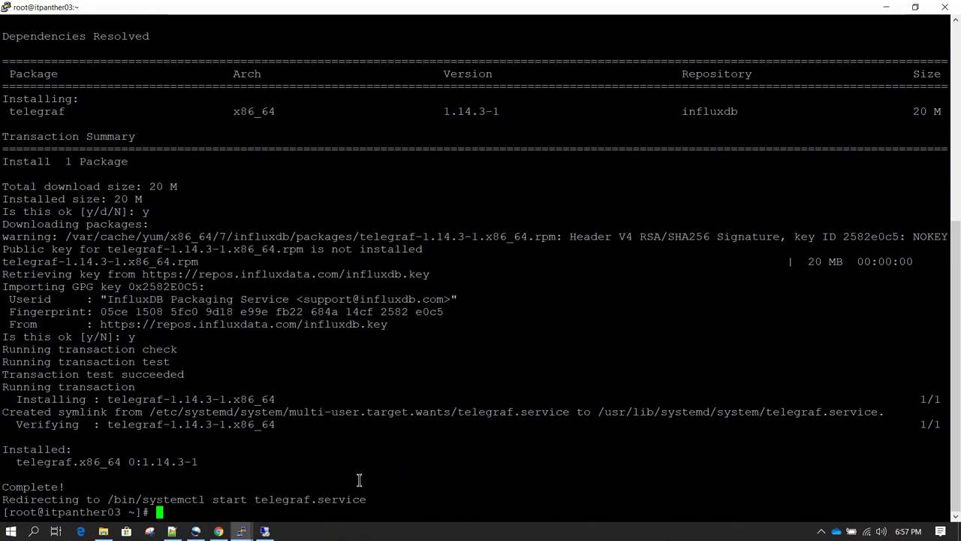
Step: Check the Telegraf service with systemctl status telegraf.service
type("systemctl status t")
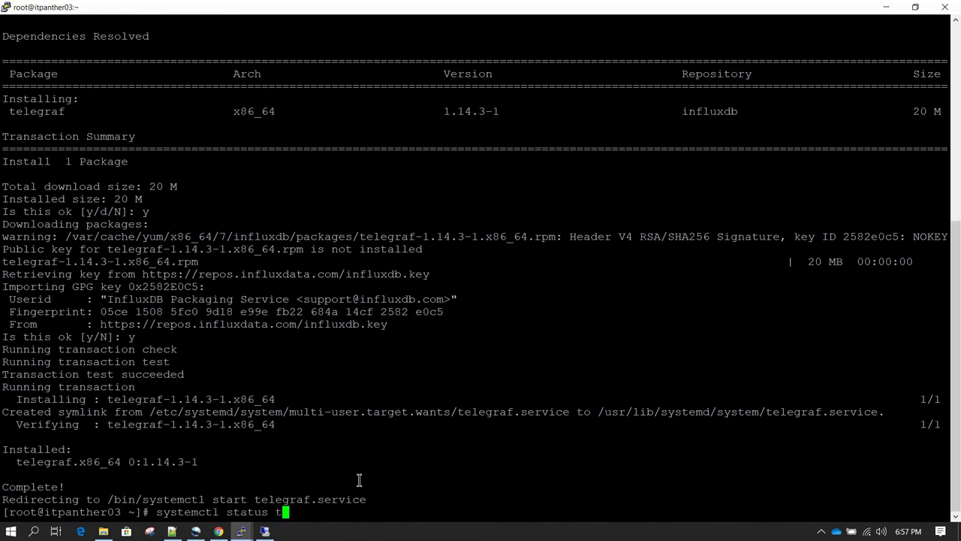
type("elegraf.service")
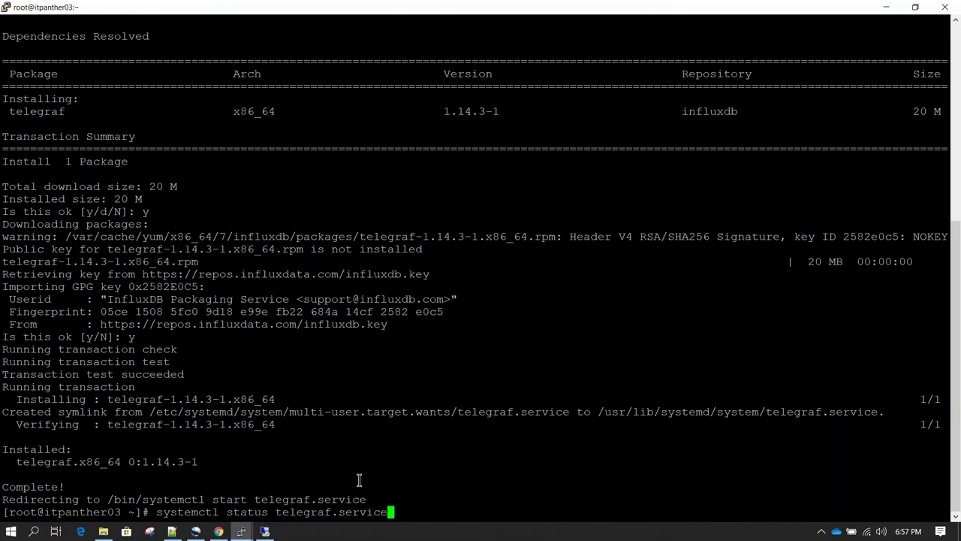
key("Return")
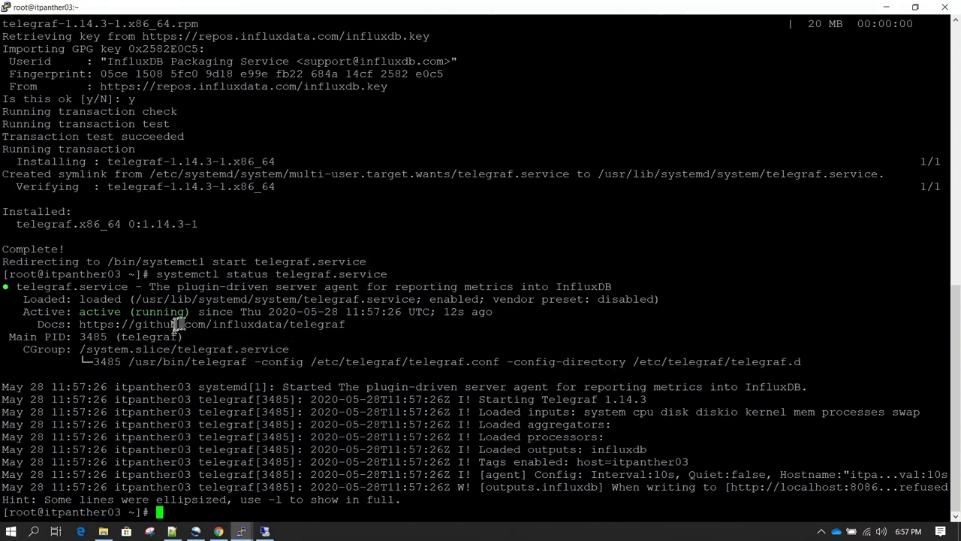
Step: Open /etc/telegraf/telegraf.conf in vi and search for influxdb to reach the InfluxDB output section
double_click(342, 362)
key("ctrl+c")
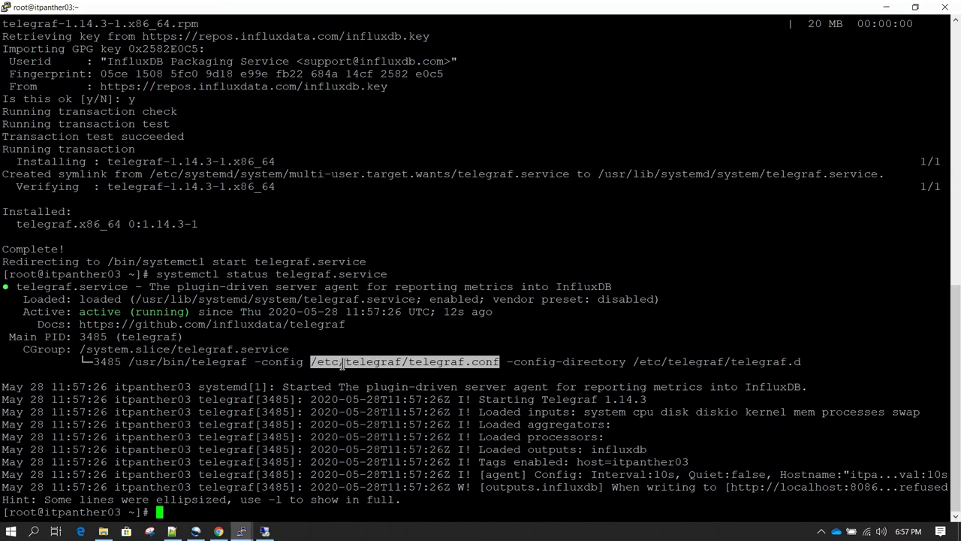
type("vi")
right_click(483, 331)
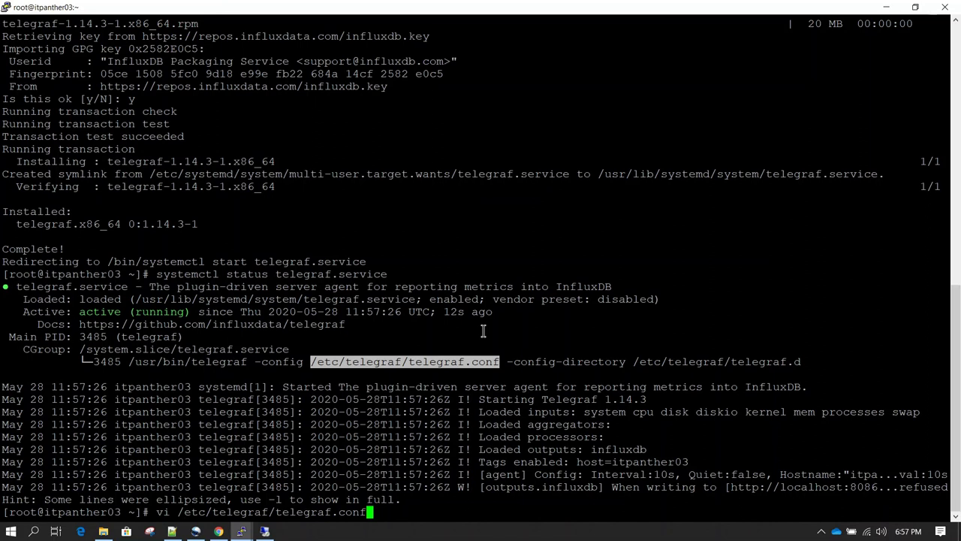
key("Return")
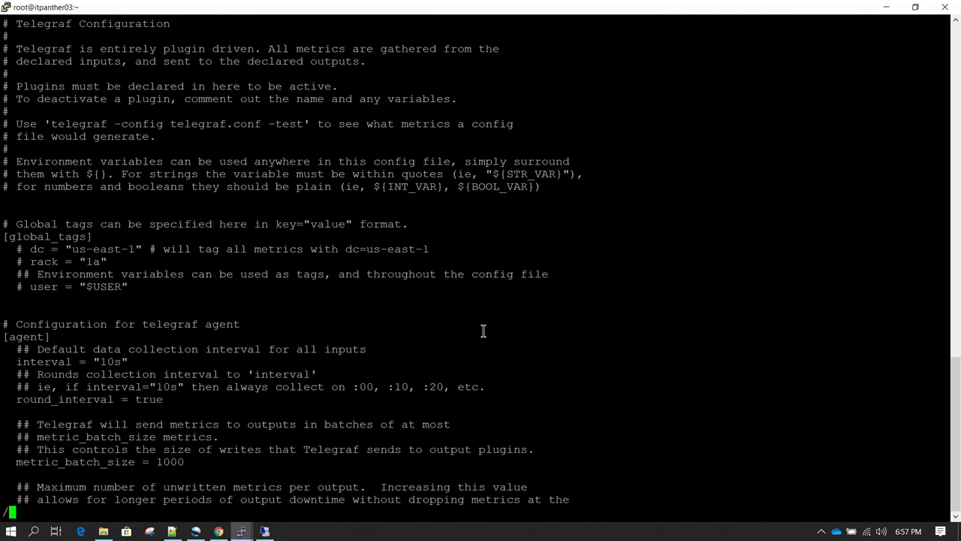
type("/influxdb")
key("Return")
Step: Uncomment the UDP urls line under [[outputs.influxdb]]
key("i")
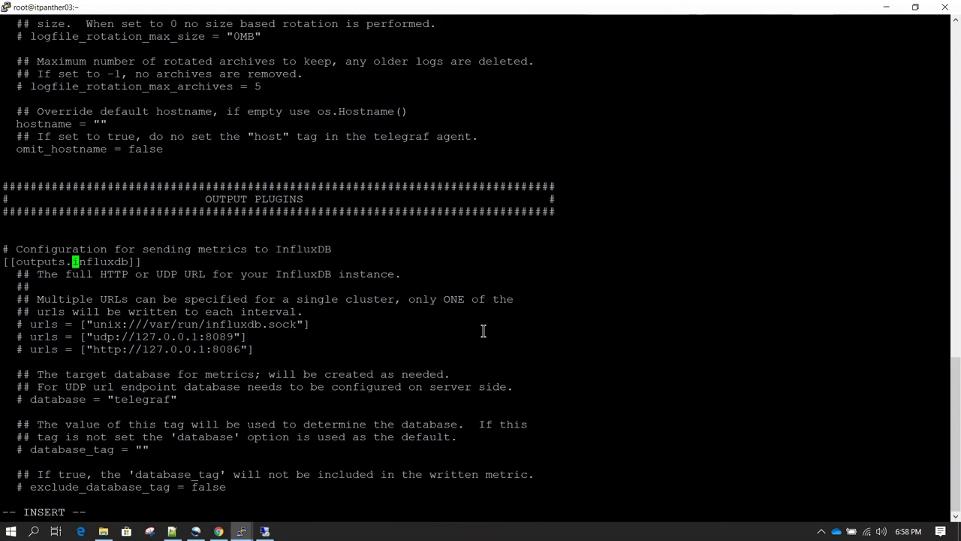
key("Down")
key("Down")
key("Down")
key("Down")
key("Down")
key("Down")
key("Left")
key("Left")
key("Left")
key("Left")
key("Left")
key("Left")
key("Left")
key("Left")
key("Delete")
key("Delete")
Step: Replace the host address in the UDP output URL with 10.128.0.4, keeping port 8089
key("Right")
key("Right")
key("Right")
key("Right")
key("Right")
key("Right")
key("Right")
key("Right")
key("Right")
key("Right")
key("Right")
key("Right")
key("Right")
key("Right")
key("Right")
key("Right")
key("Right")
key("Right")
key("Right")
key("Right")
key("Right")
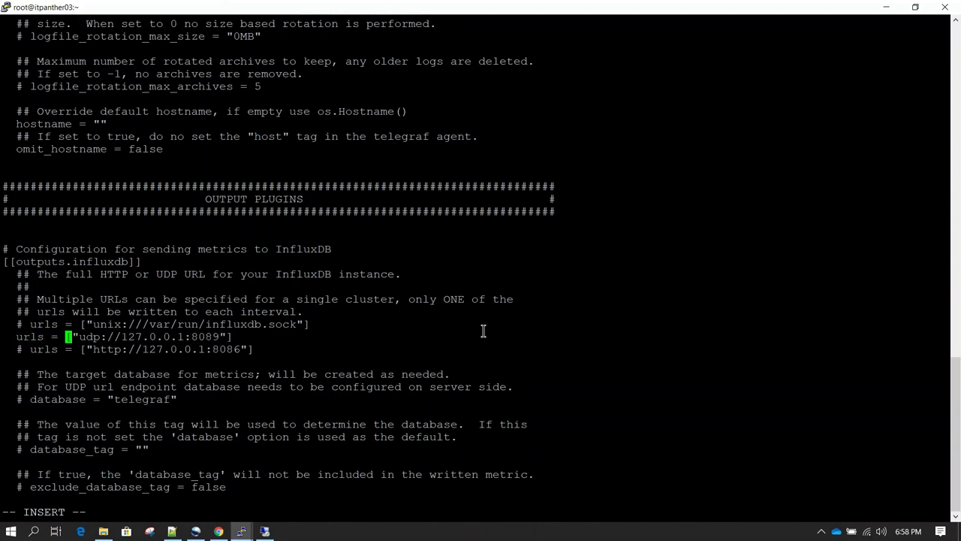
key("Right")
key("BackSpace")
key("BackSpace")
key("BackSpace")
key("BackSpace")
key("BackSpace")
key("BackSpace")
key("BackSpace")
key("BackSpace")
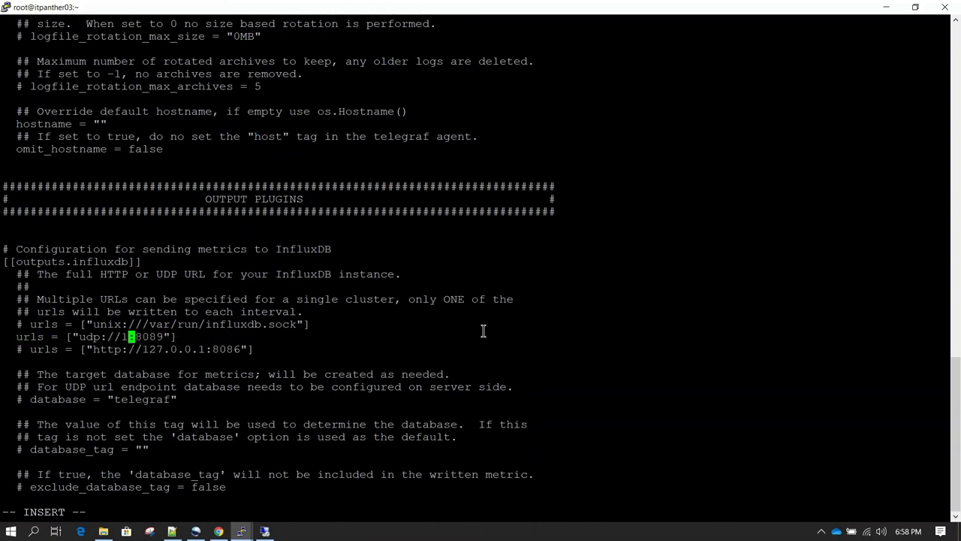
key("BackSpace")
type("10.128.0.4")
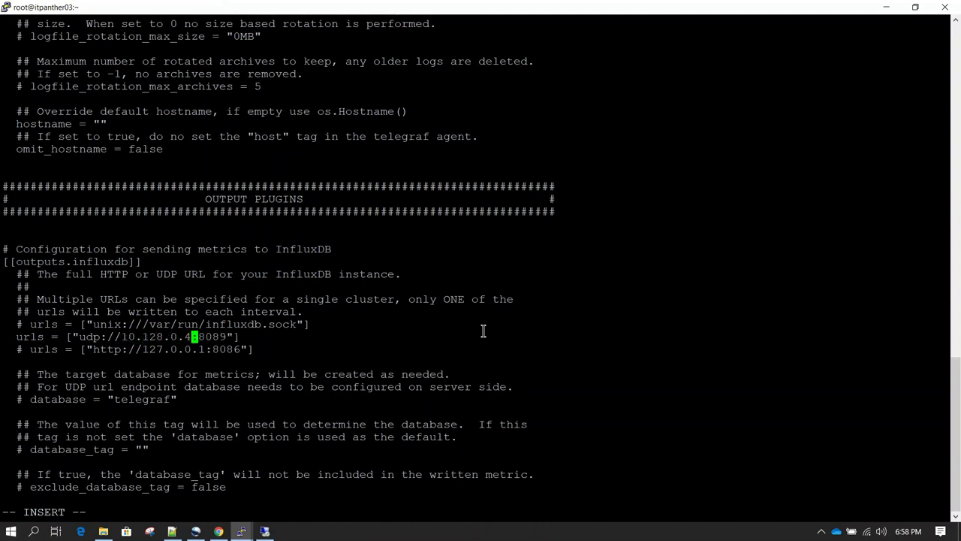
Step: Save telegraf.conf and quit vi
key("Right")
key("Right")
key("Right")
key("Right")
key("Right")
key("Right")
key("Right")
key("Escape")
type(":wq")
key("Return")
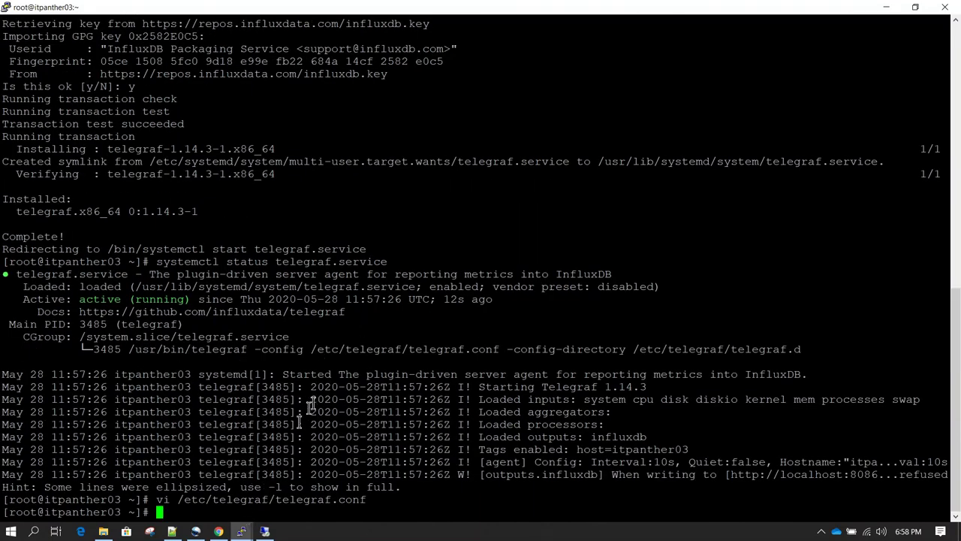
Step: Review the Telegraf service output in the itpanther04 terminal session and the host address in the itpanther02 session
mouse_move(244, 534)
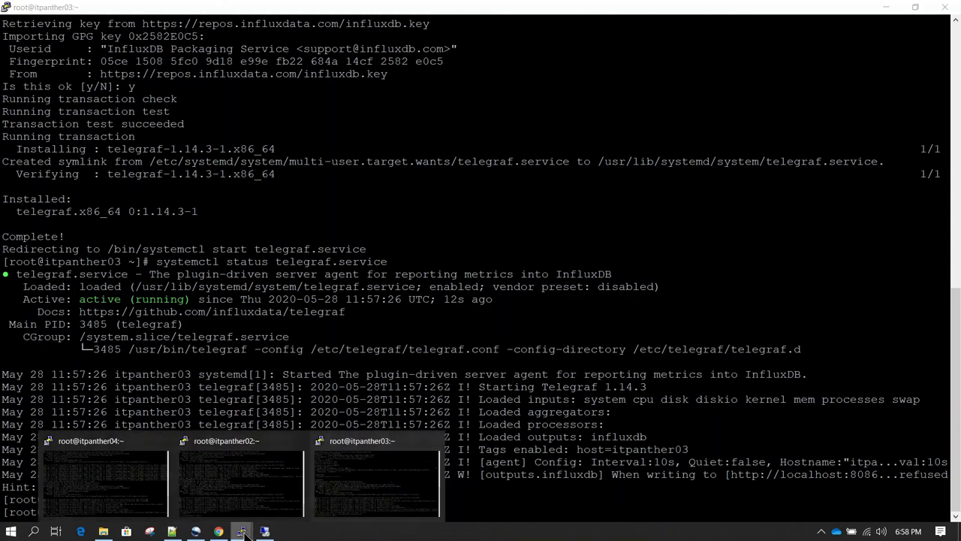
left_click(142, 481)
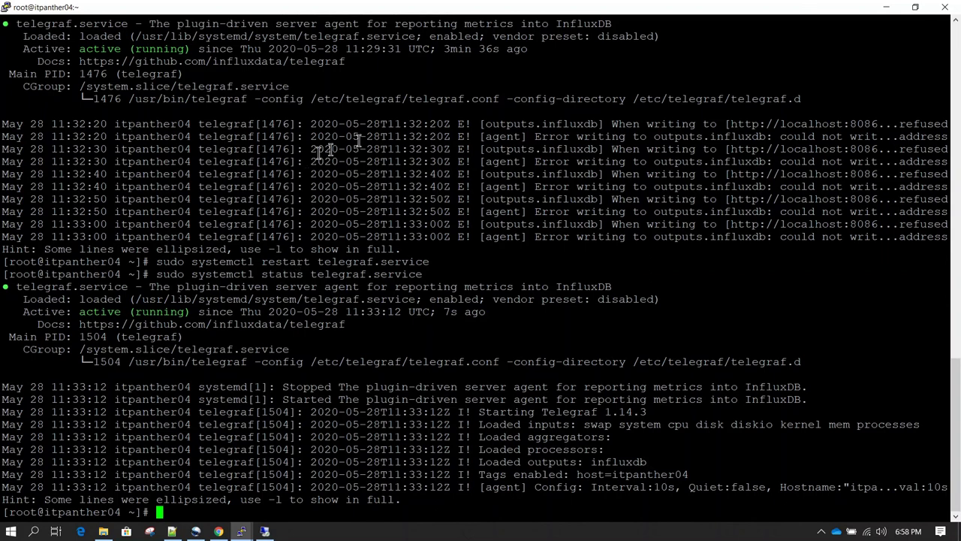
left_click(241, 531)
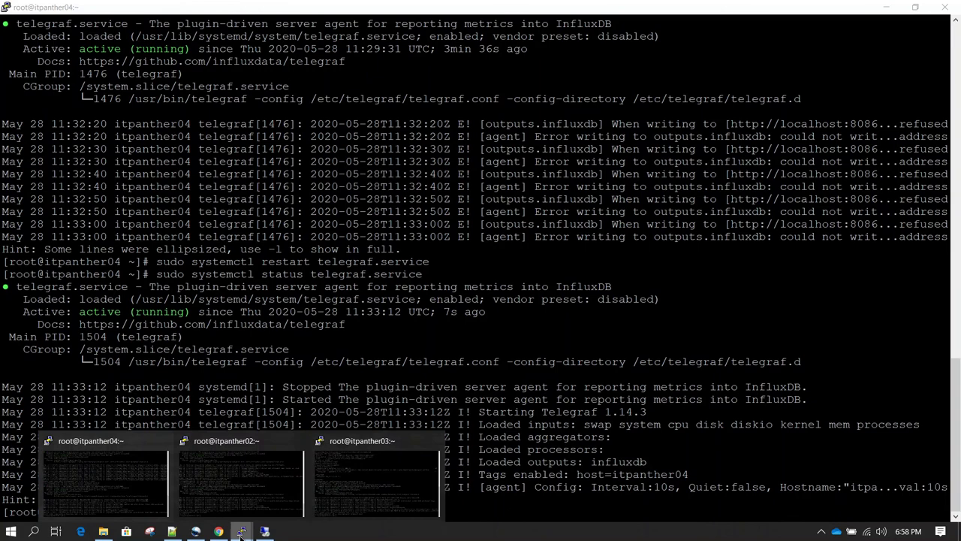
left_click(246, 477)
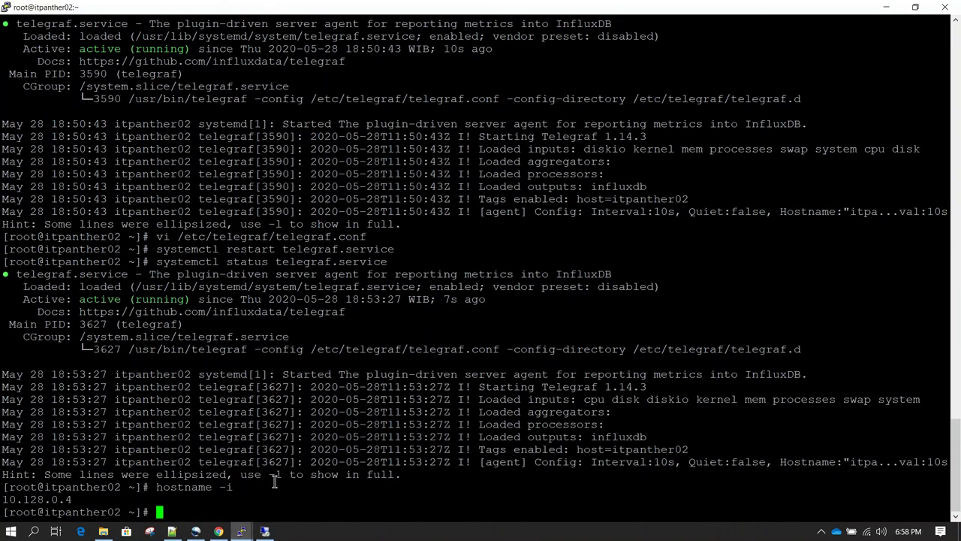
Step: Switch to Chrome and examine the enlarged InfluxDB and Telegraf architecture diagram in the itpanther.com article
left_click(219, 531)
scroll(541, 222, "up", 1)
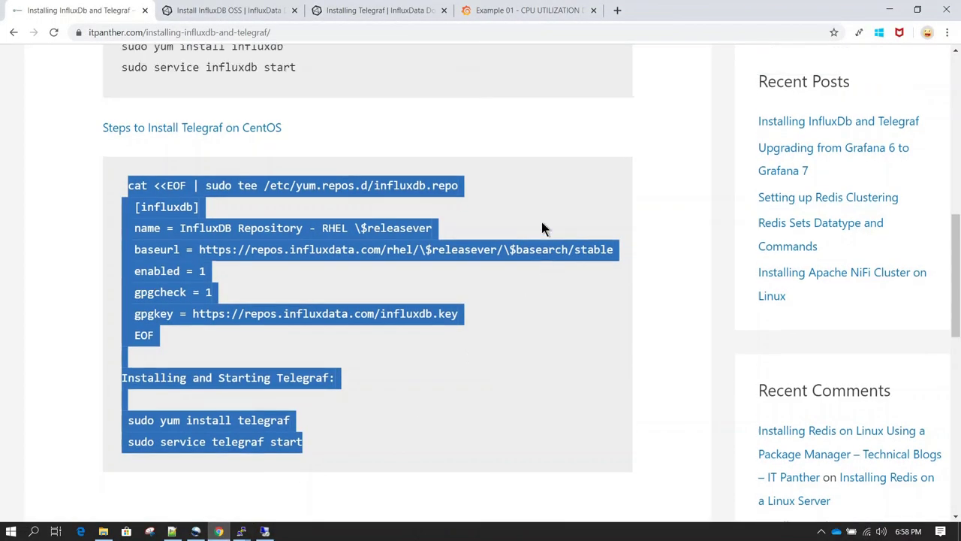
scroll(542, 222, "up", 5)
key("ctrl+minus")
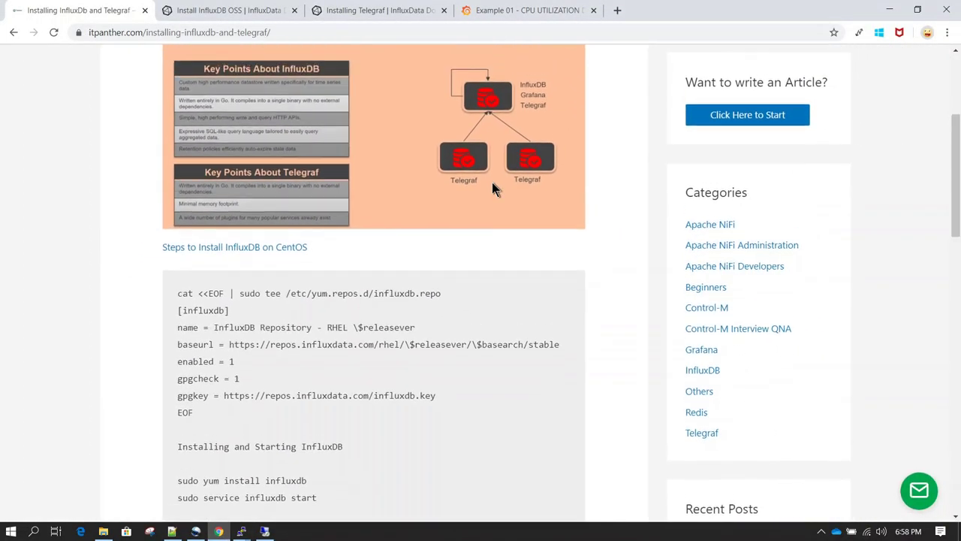
scroll(492, 183, "up", 1)
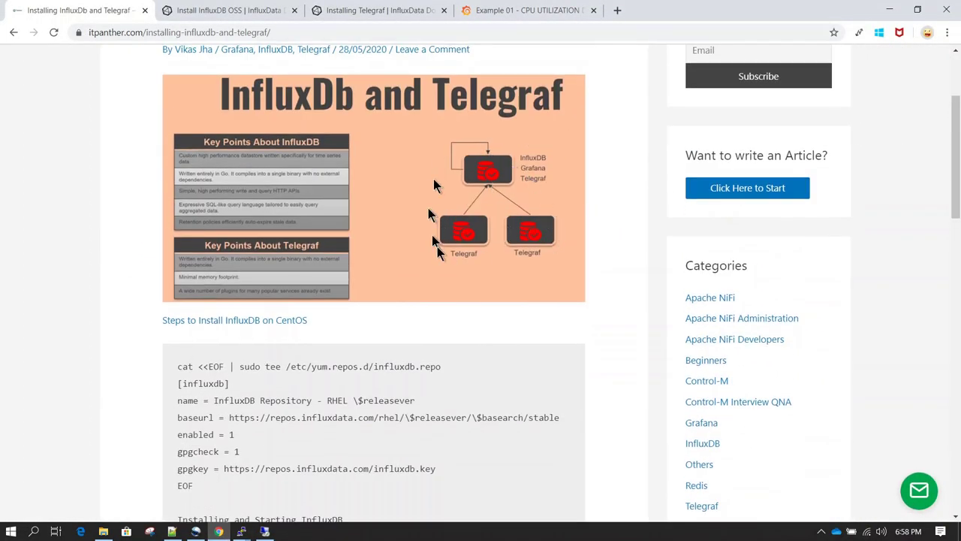
key("ctrl+plus")
key("ctrl+plus")
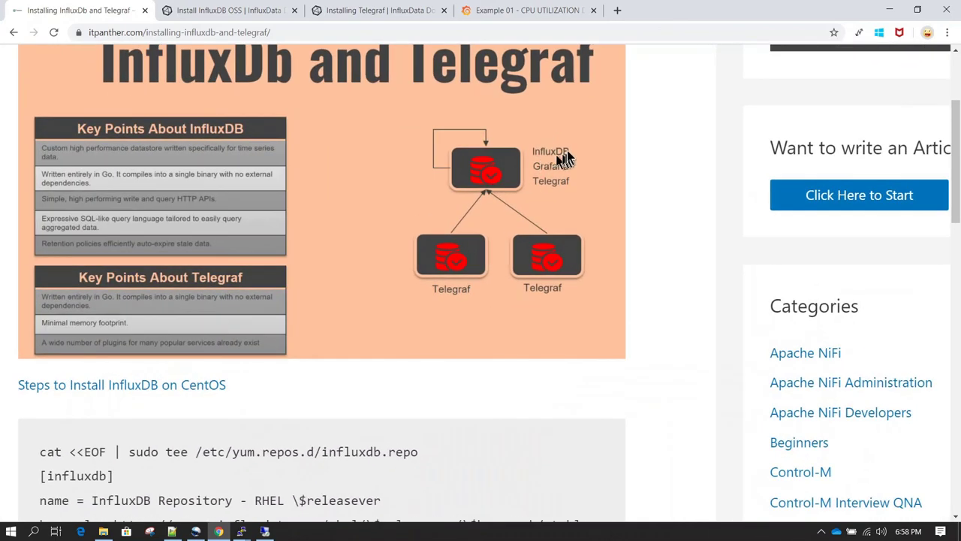